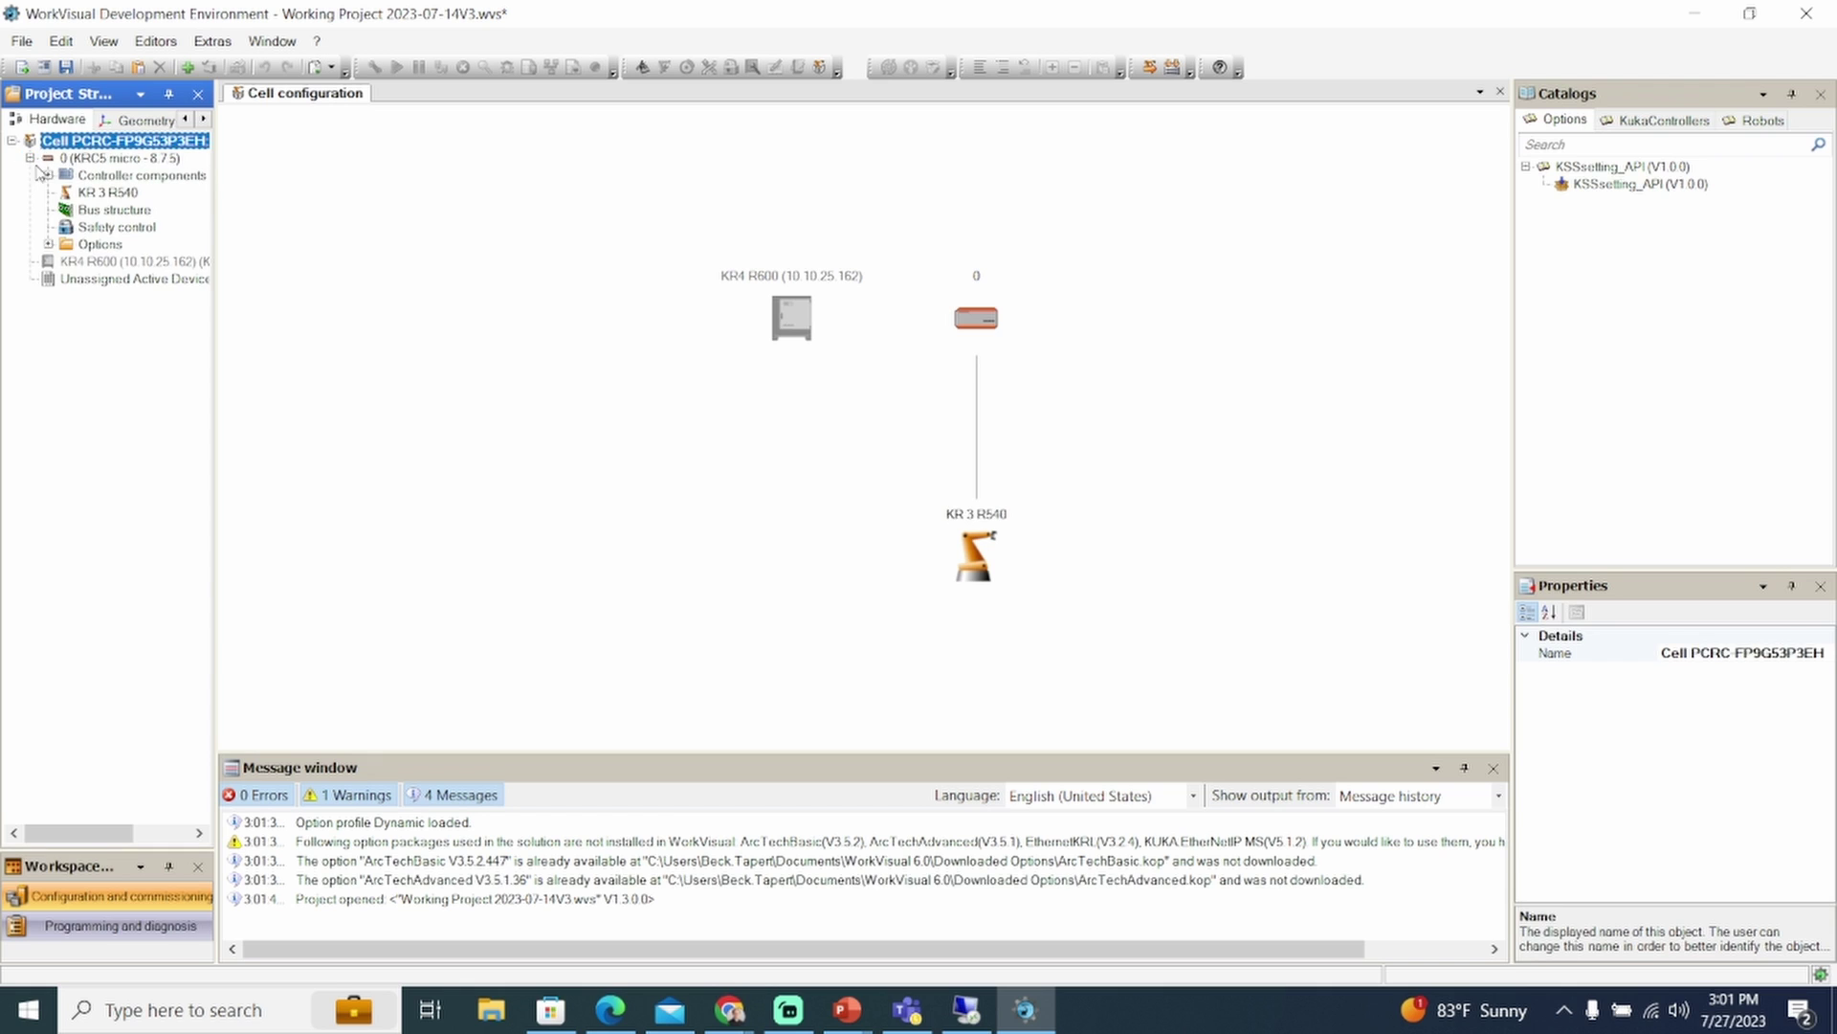
# Expand the KRC5 micro controller to reveal its Options folder with the four packages
pyautogui.click(49, 244)
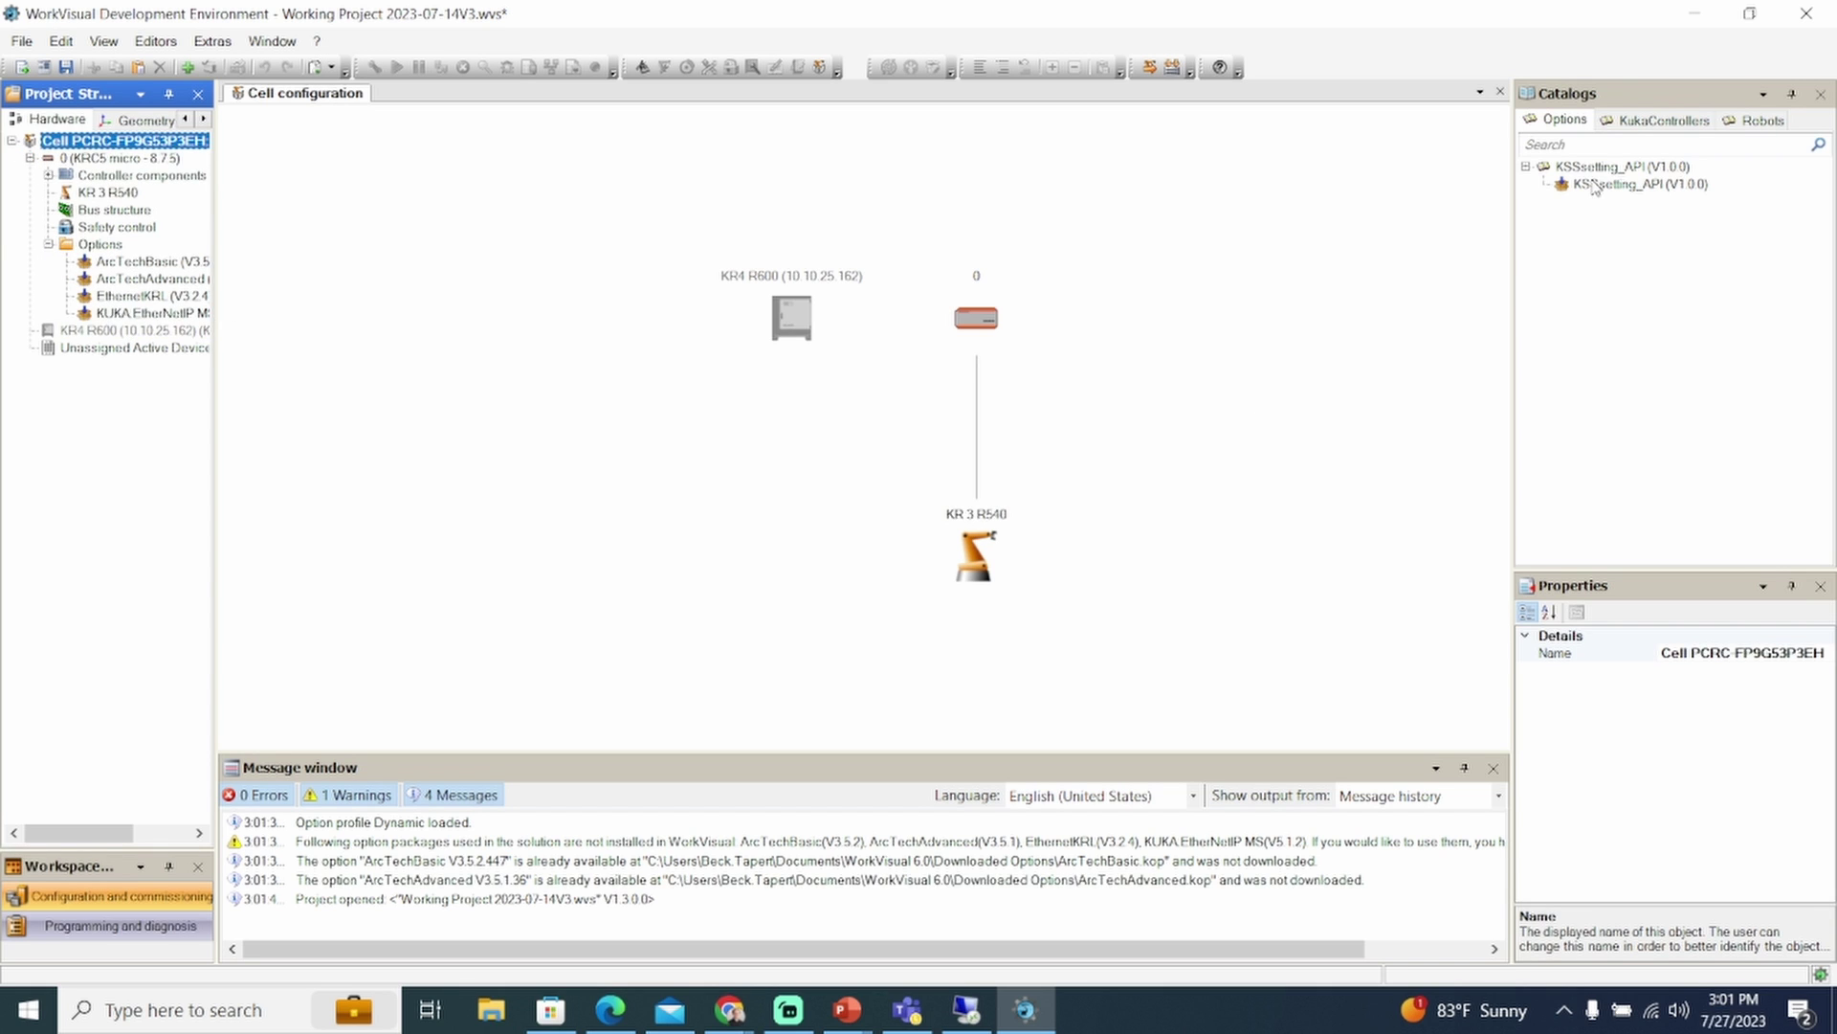
# Choose KR4 R600 as the deployment target and advance to Resolve conflicts
pyautogui.click(1150, 68)
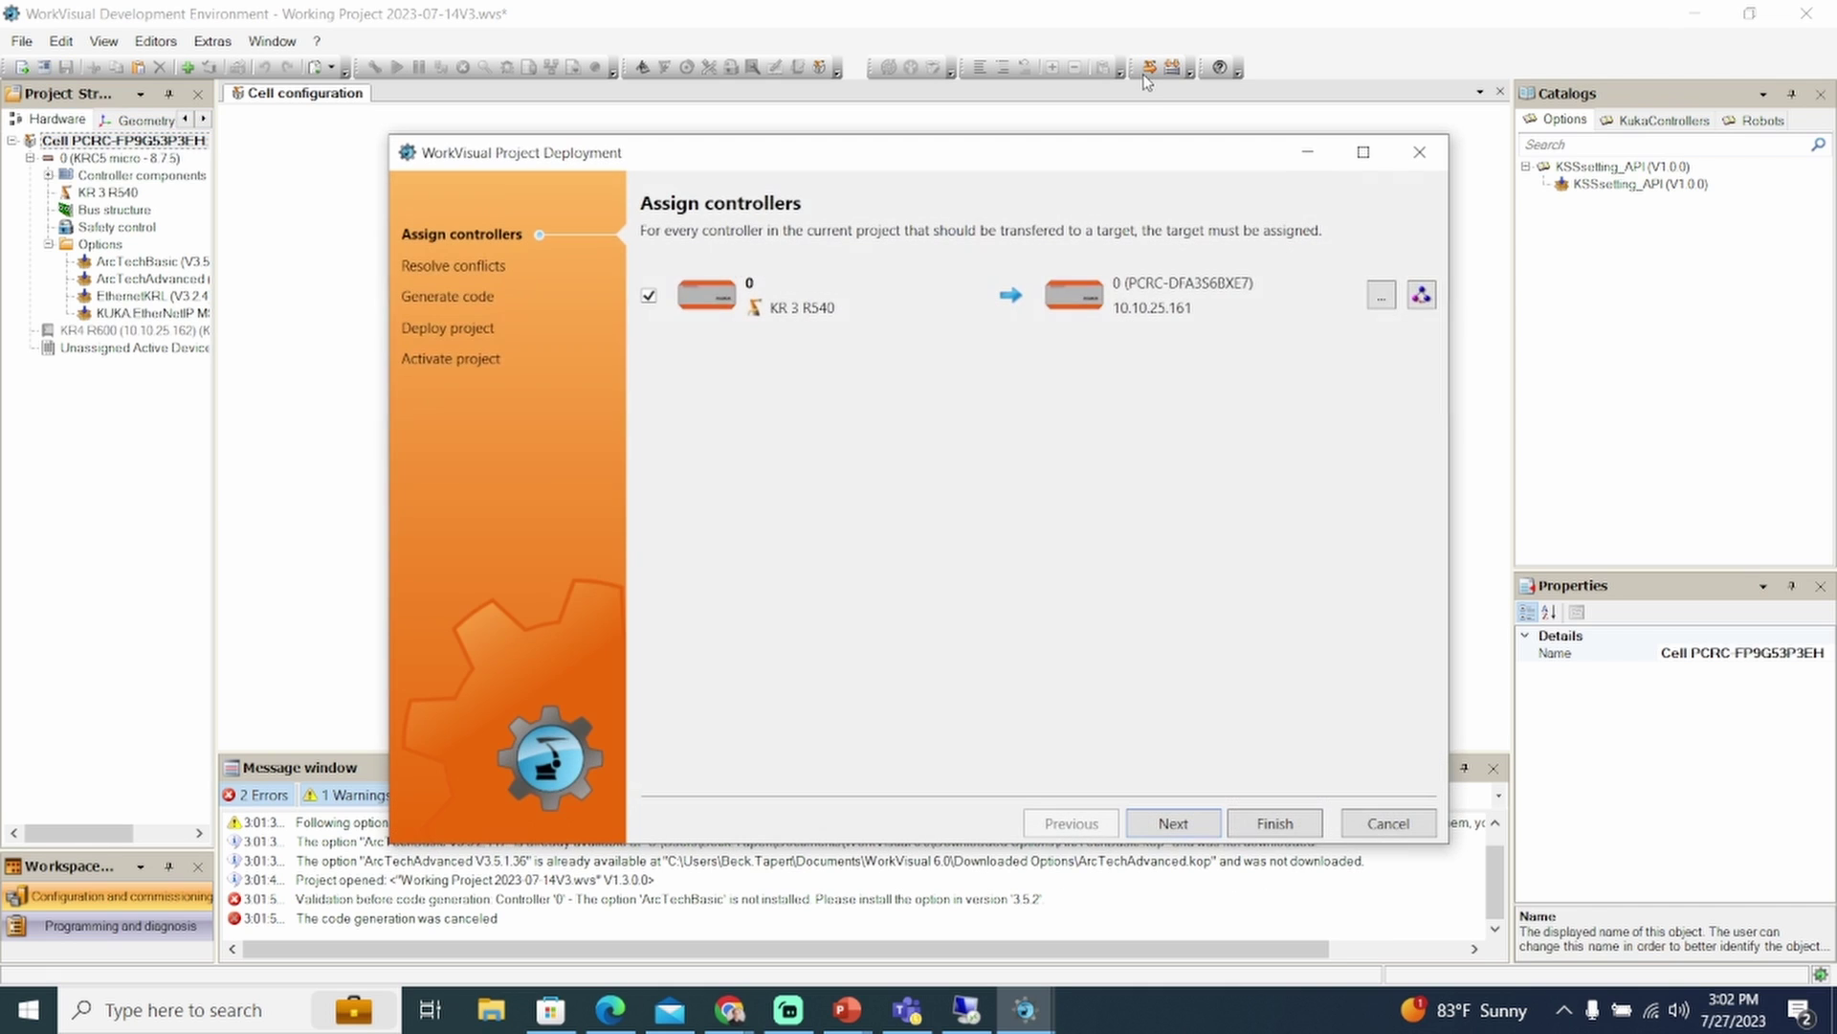
pyautogui.click(1381, 297)
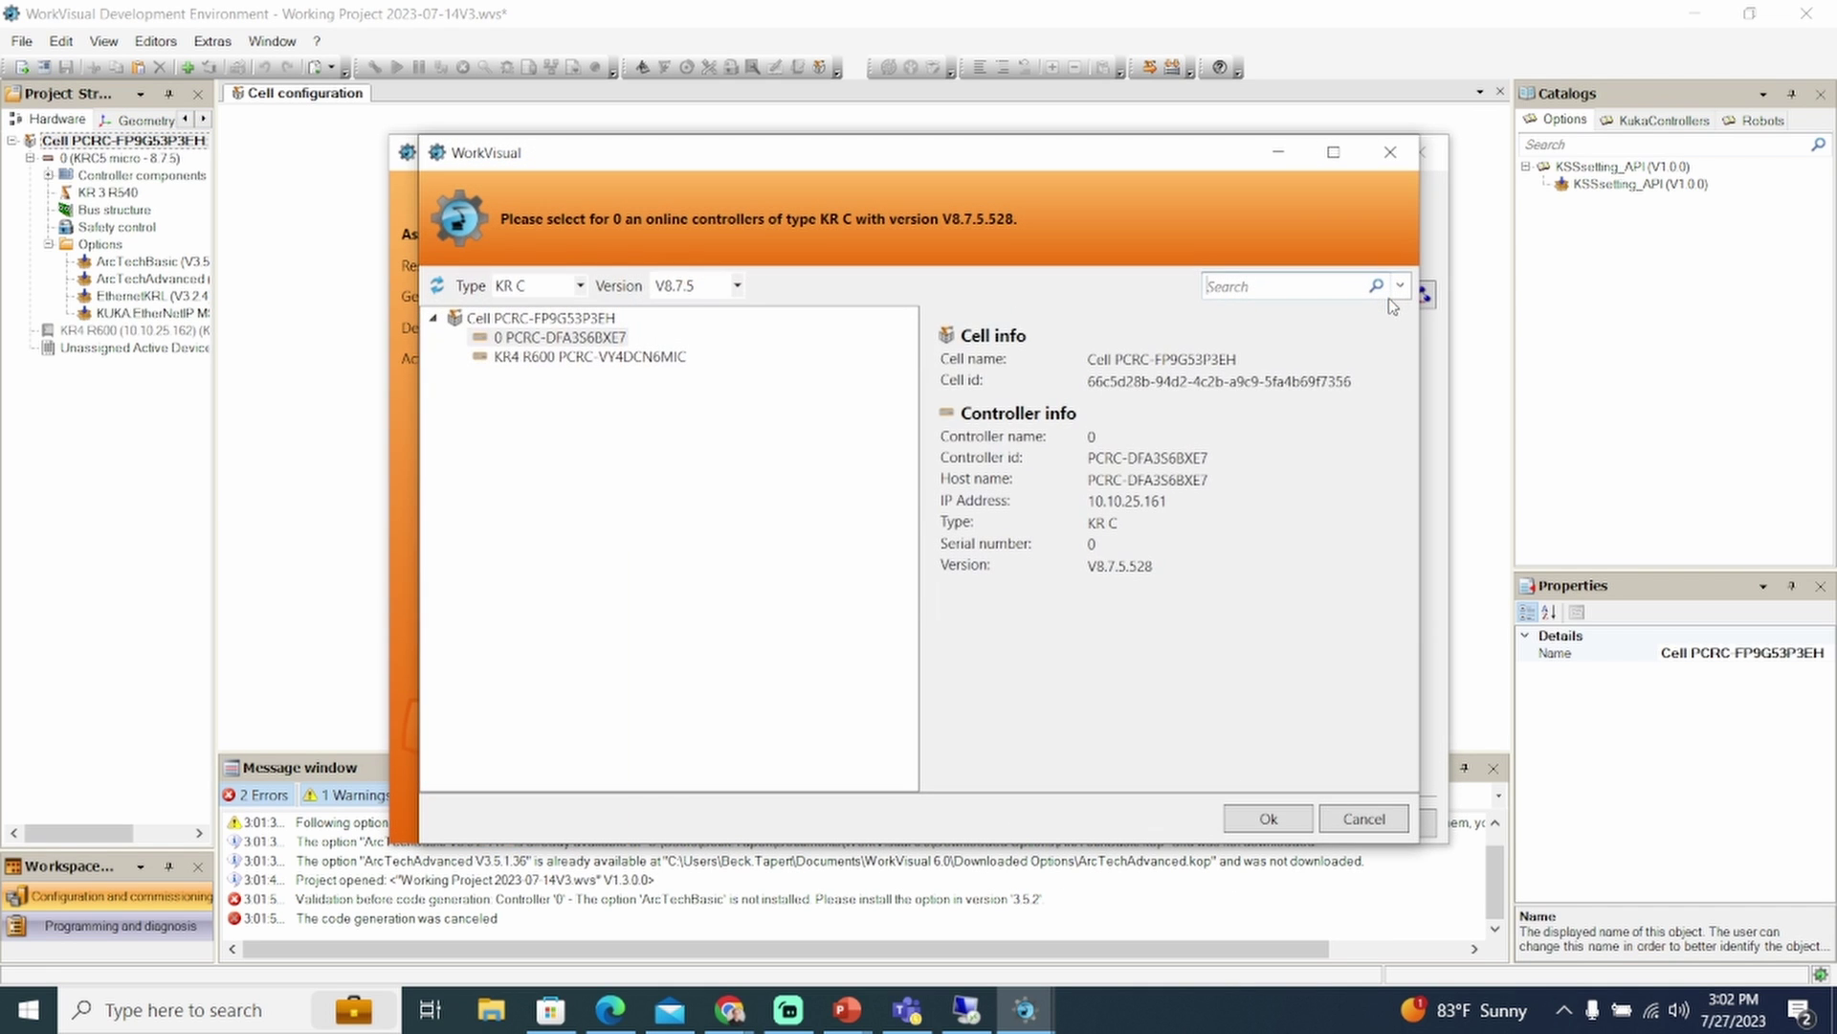
pyautogui.click(651, 360)
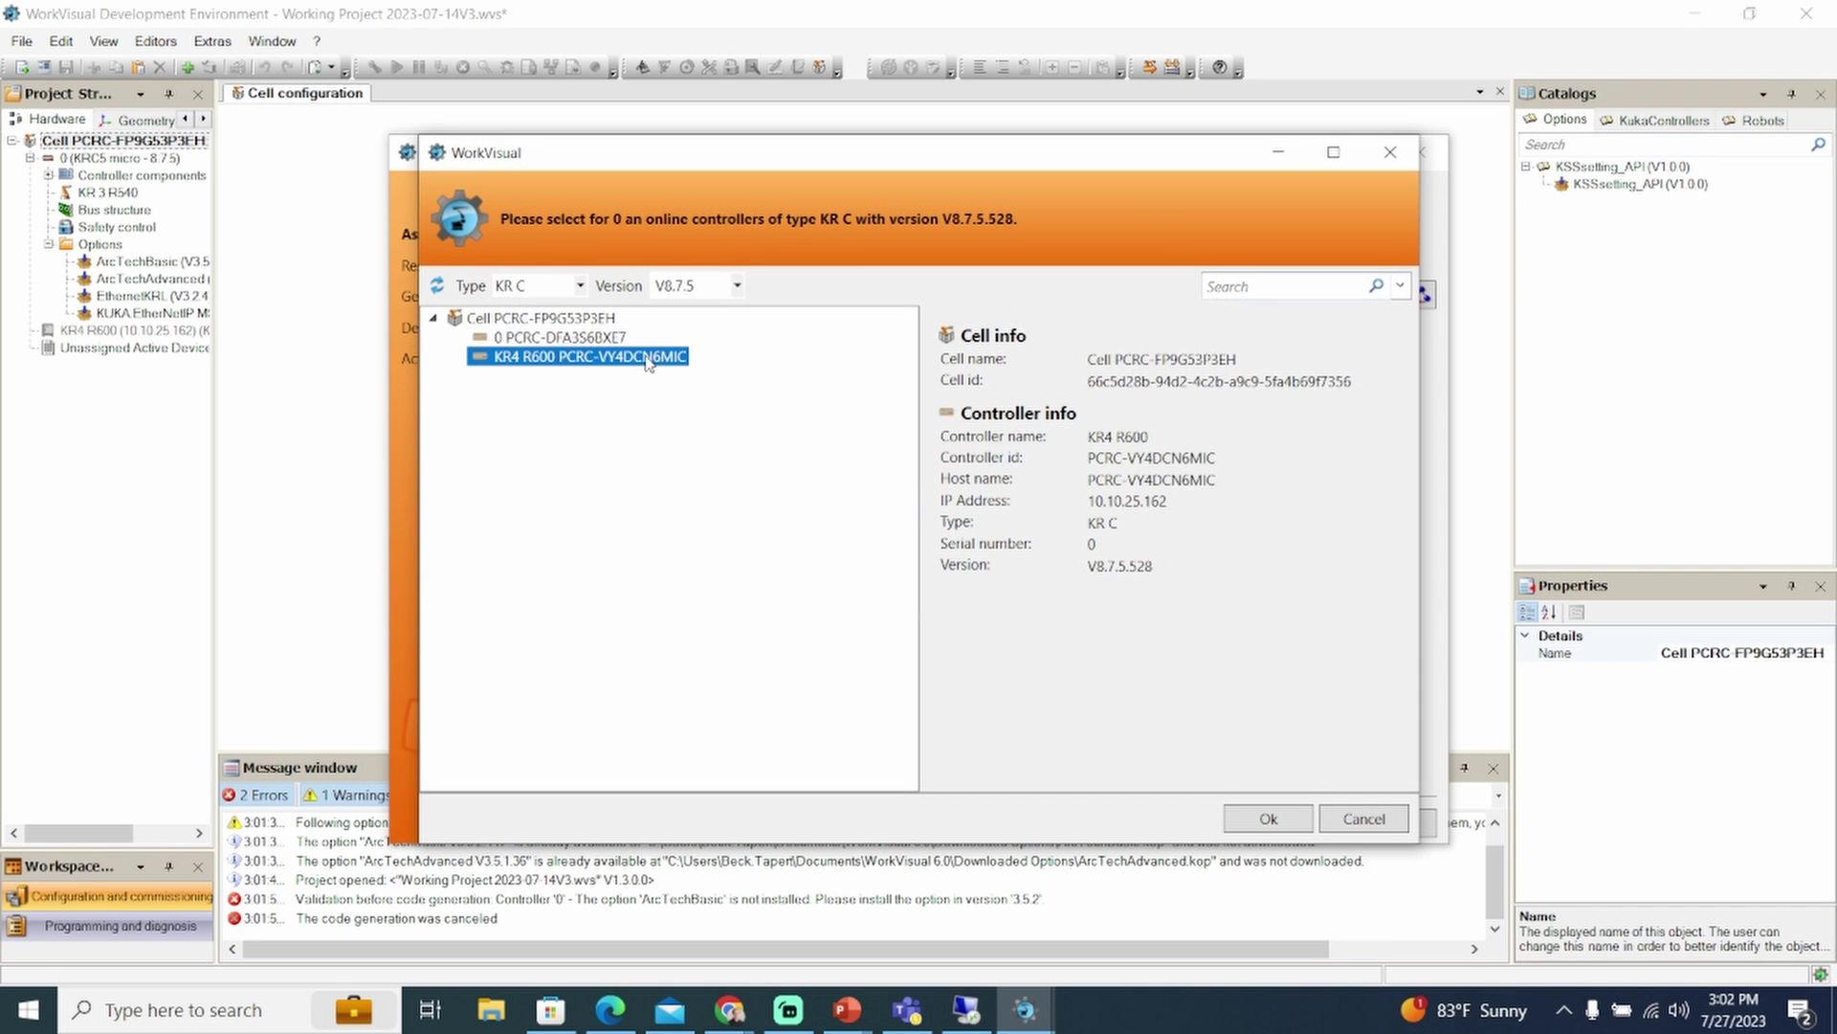
pyautogui.click(1296, 823)
pyautogui.click(1276, 823)
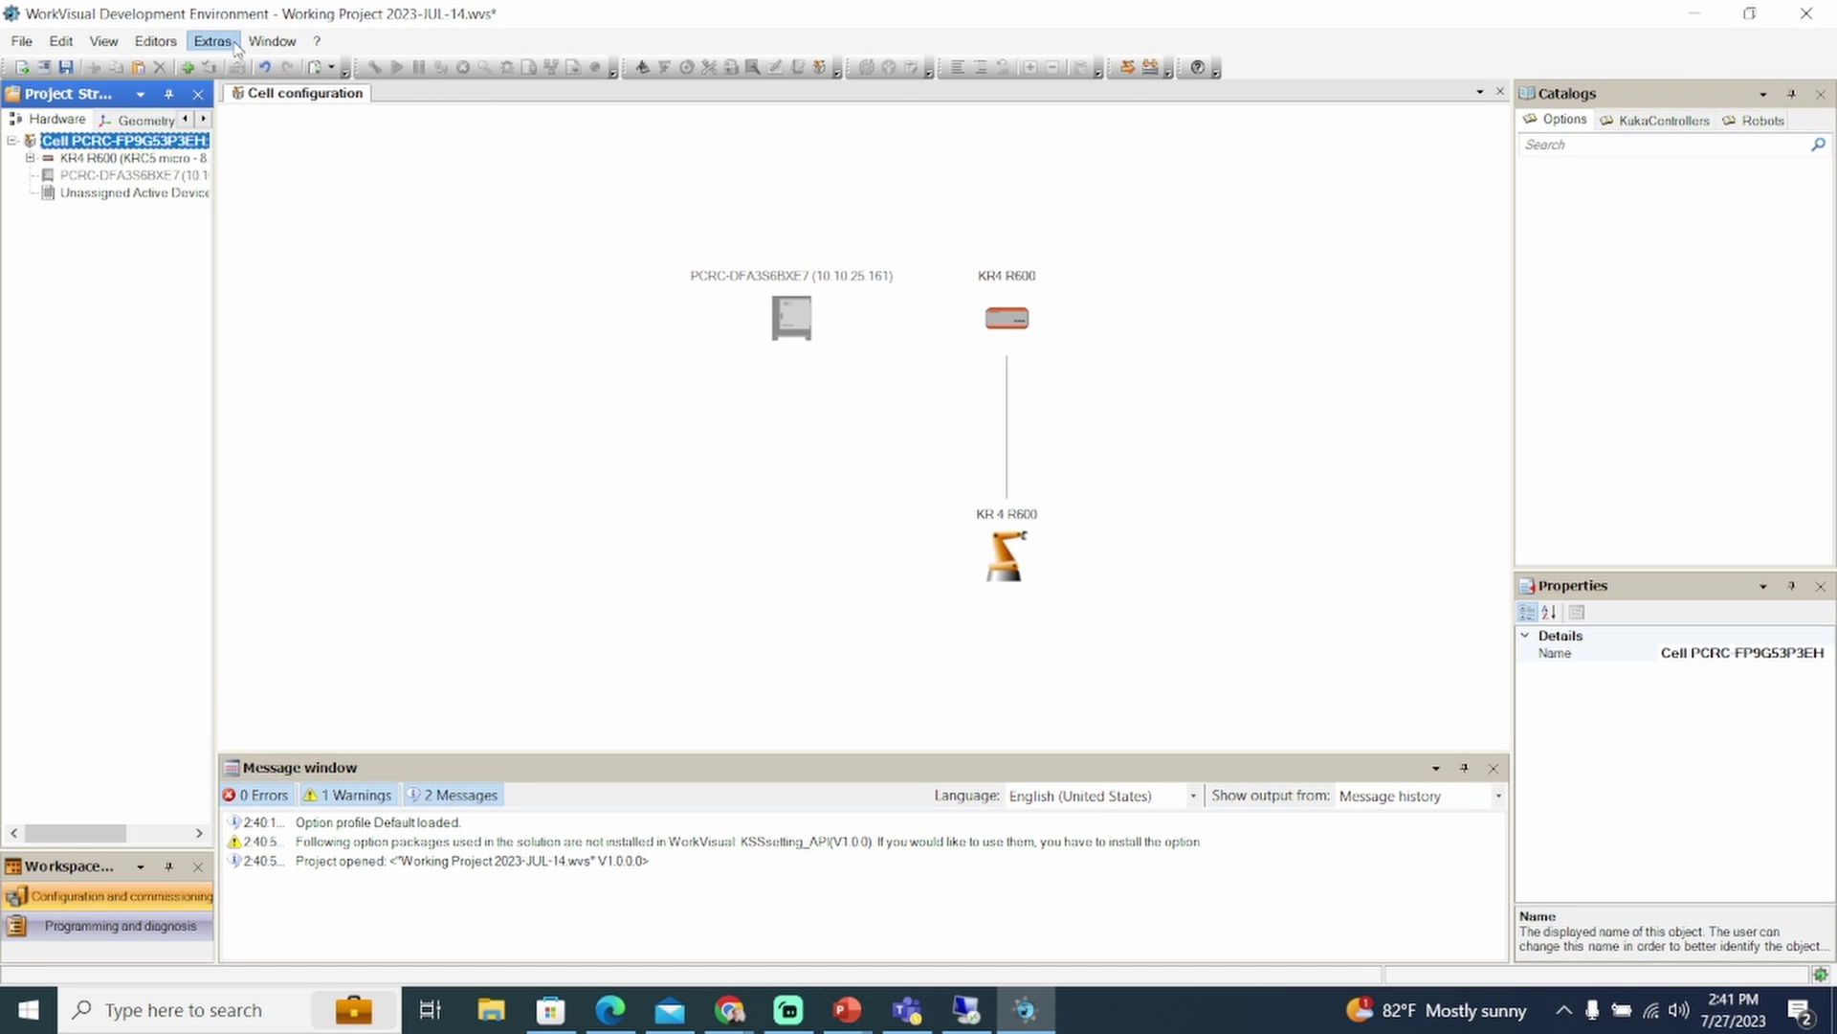
# Add a new option profile named 'myprofile' in Option Package Management
pyautogui.click(209, 43)
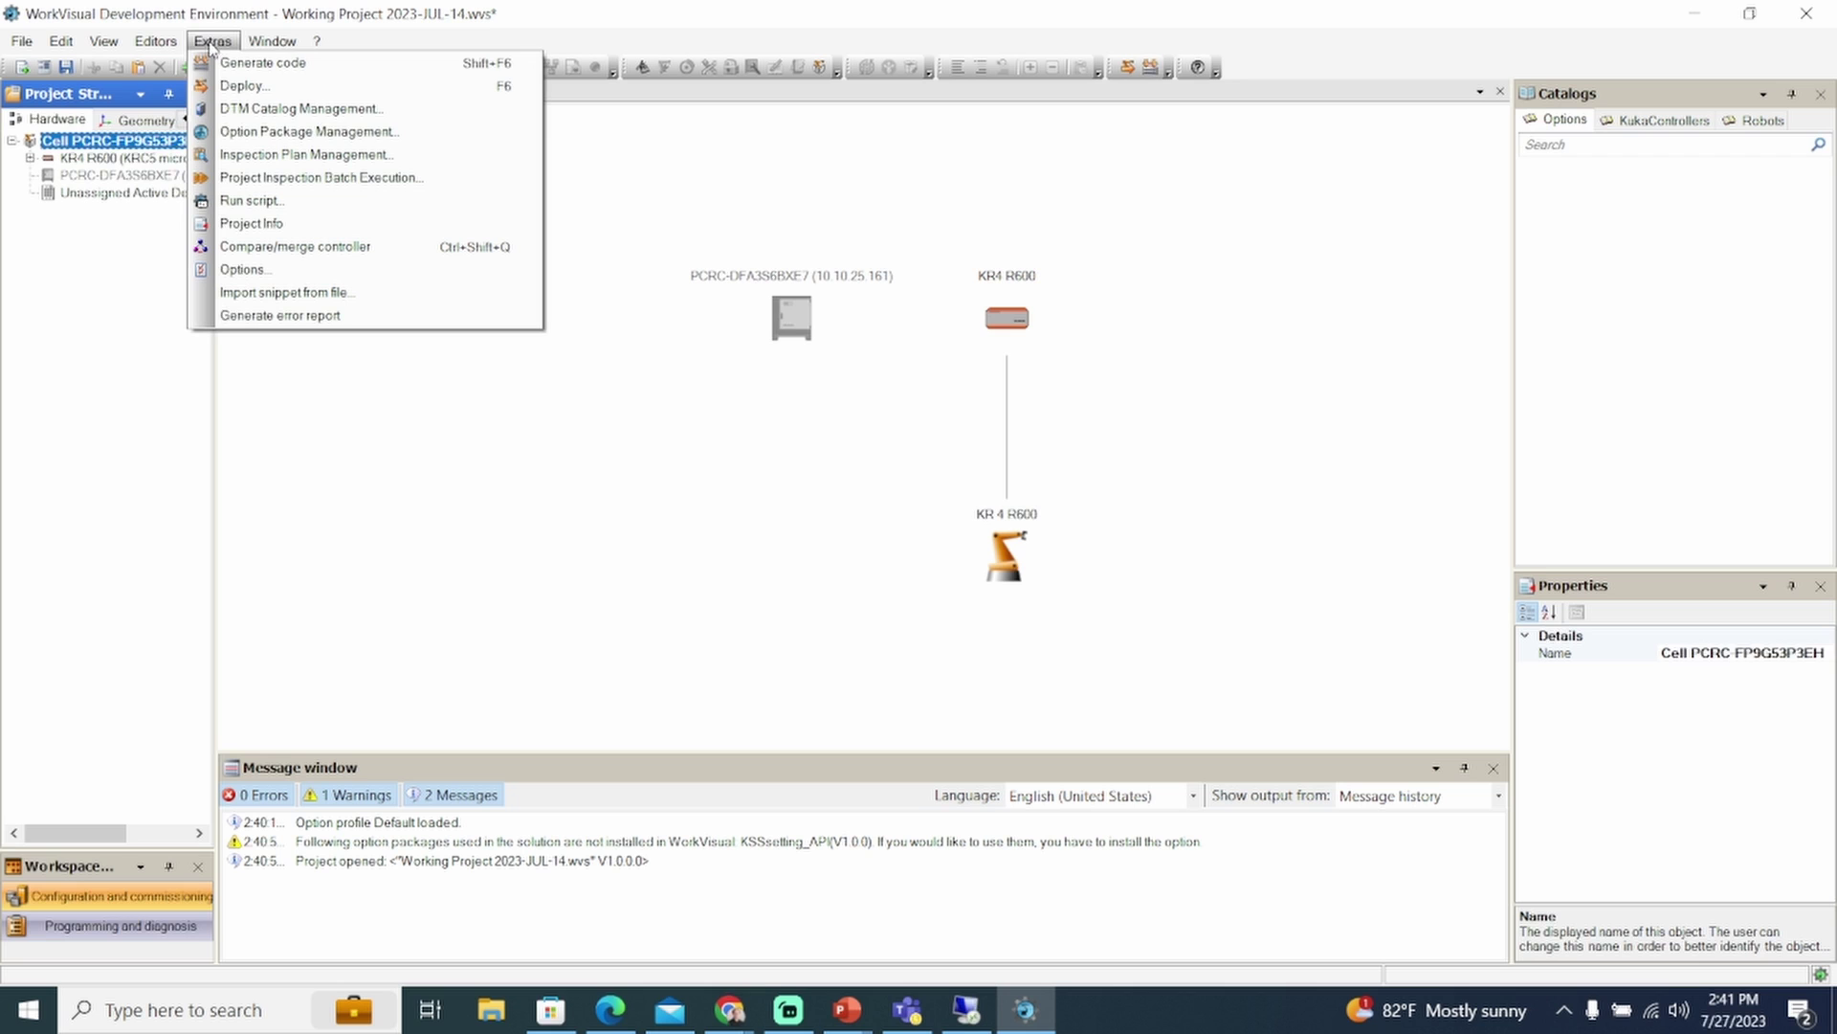
pyautogui.click(249, 141)
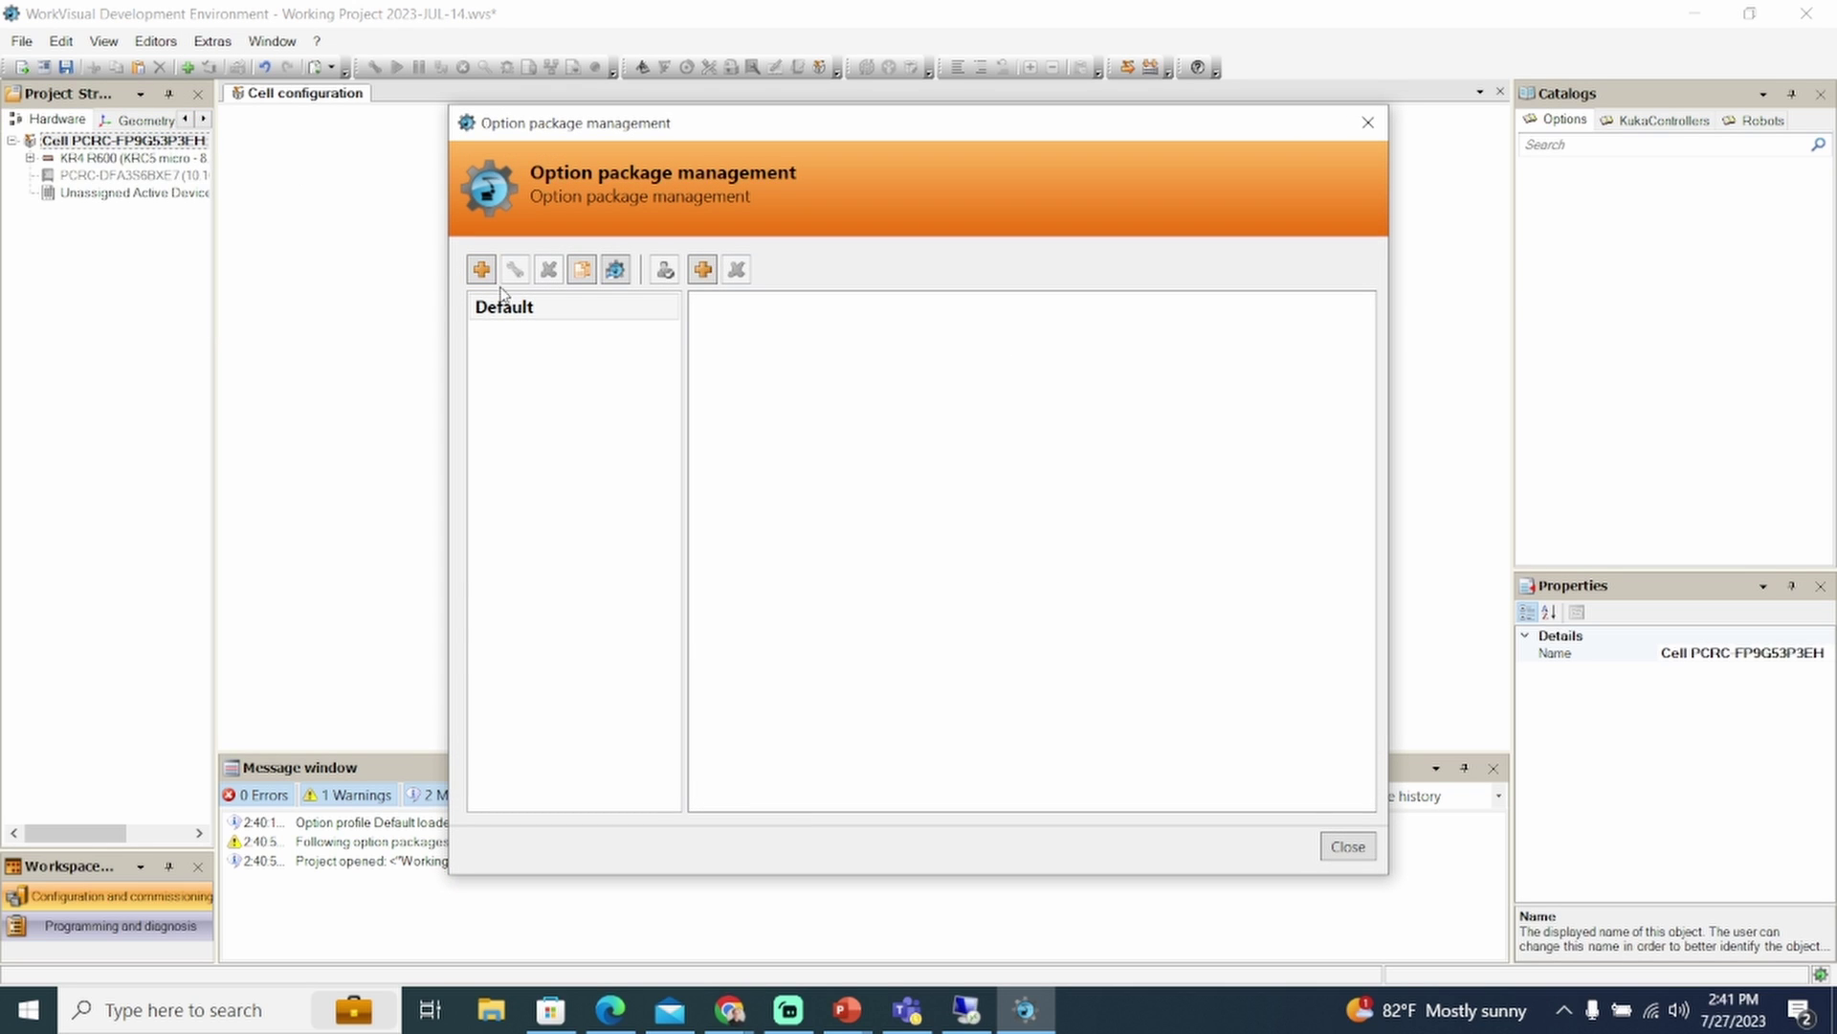
pyautogui.click(484, 272)
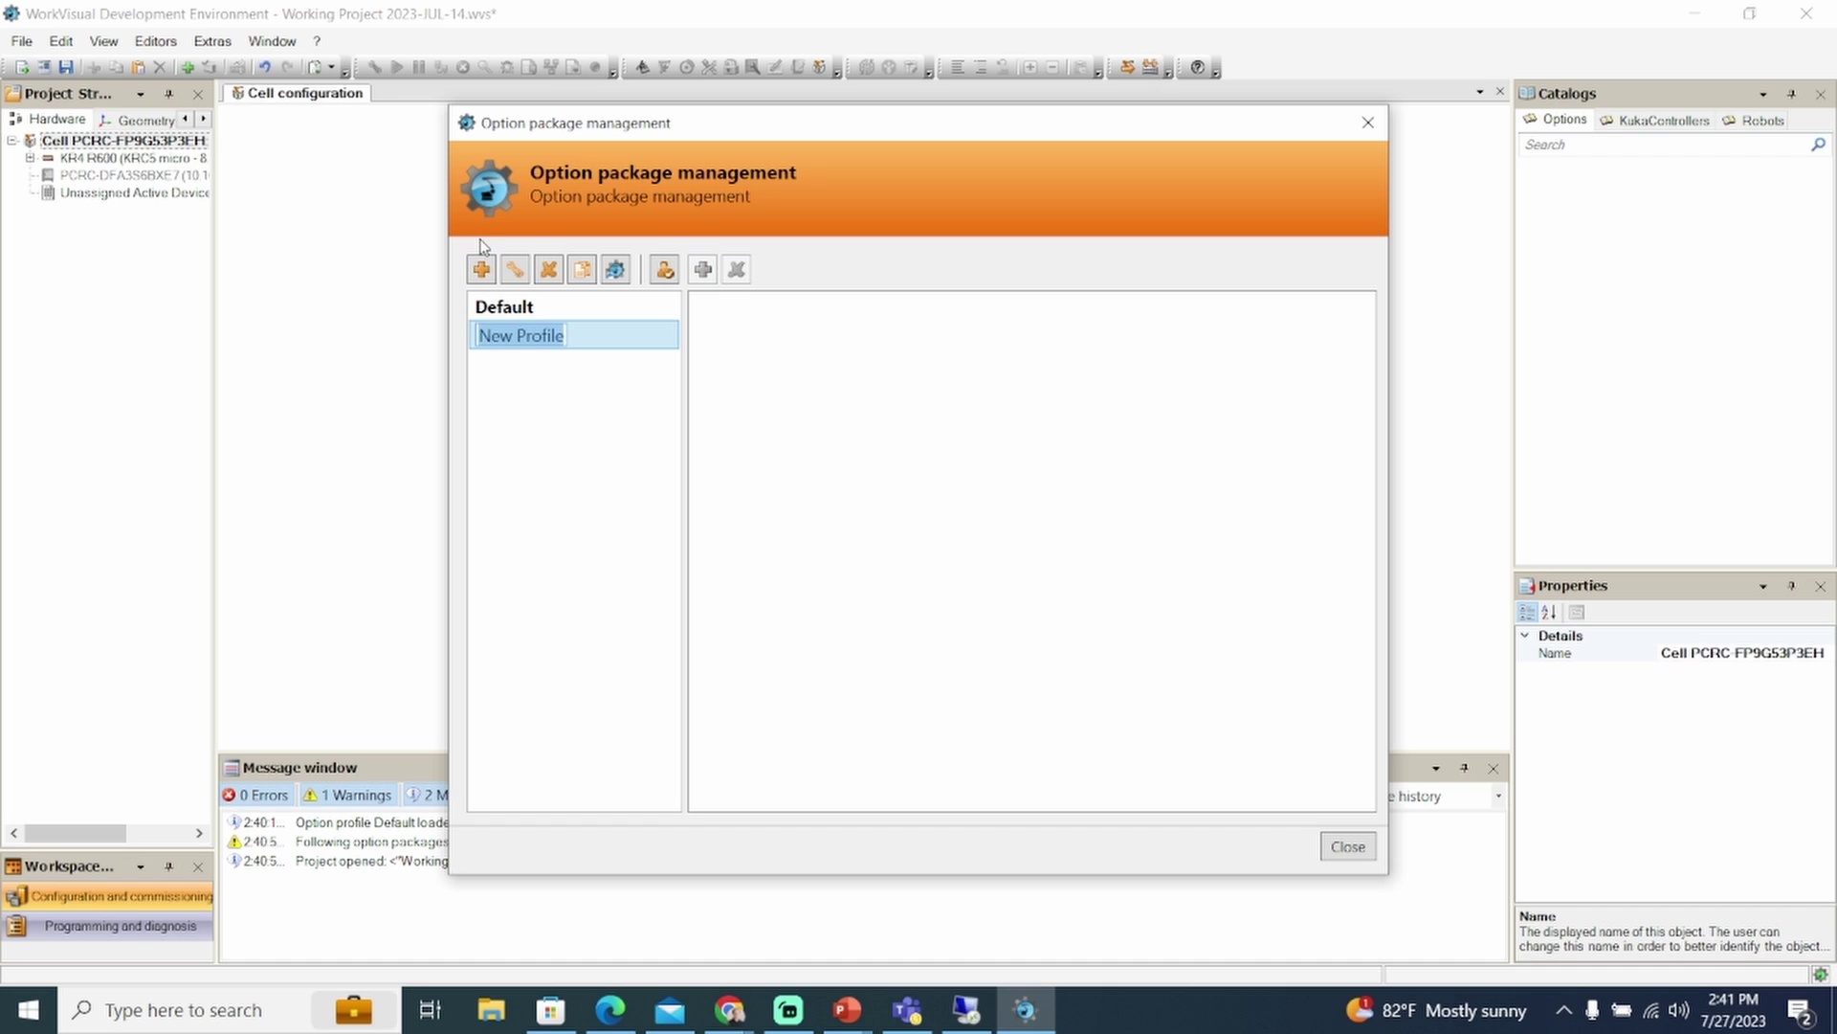
pyautogui.write('myprofile')
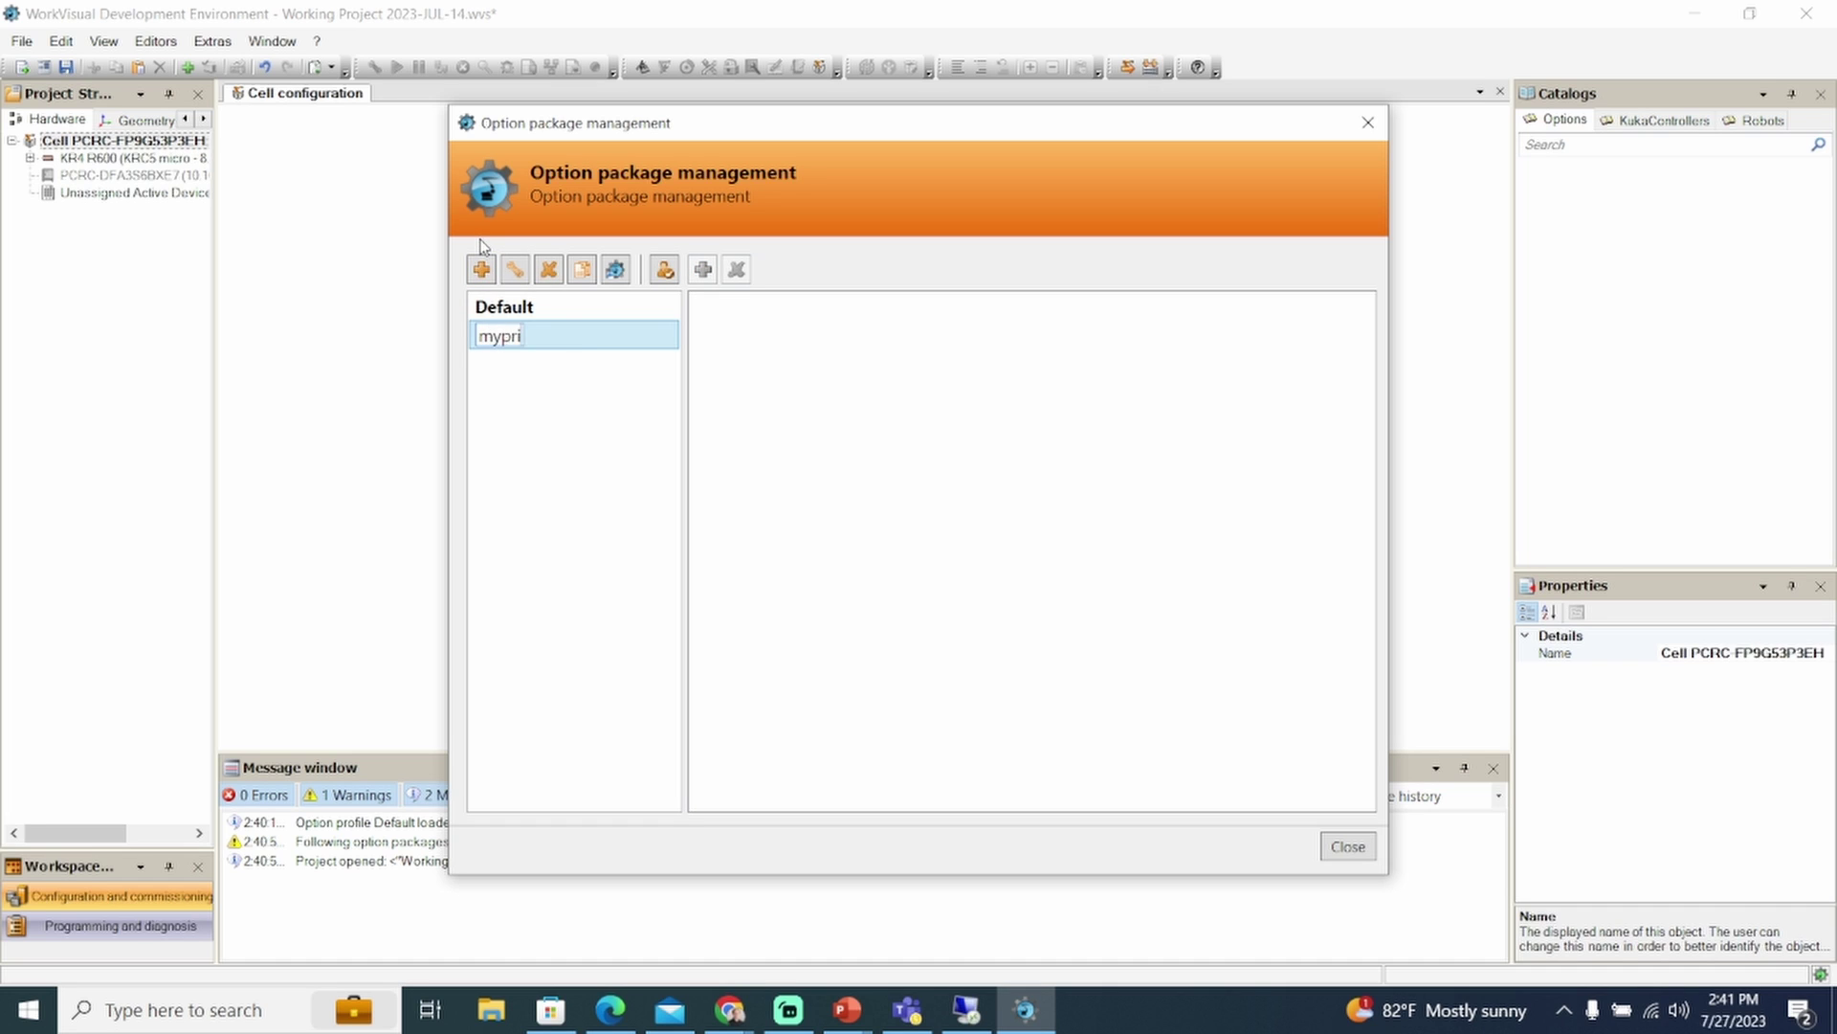
pyautogui.press('Return')
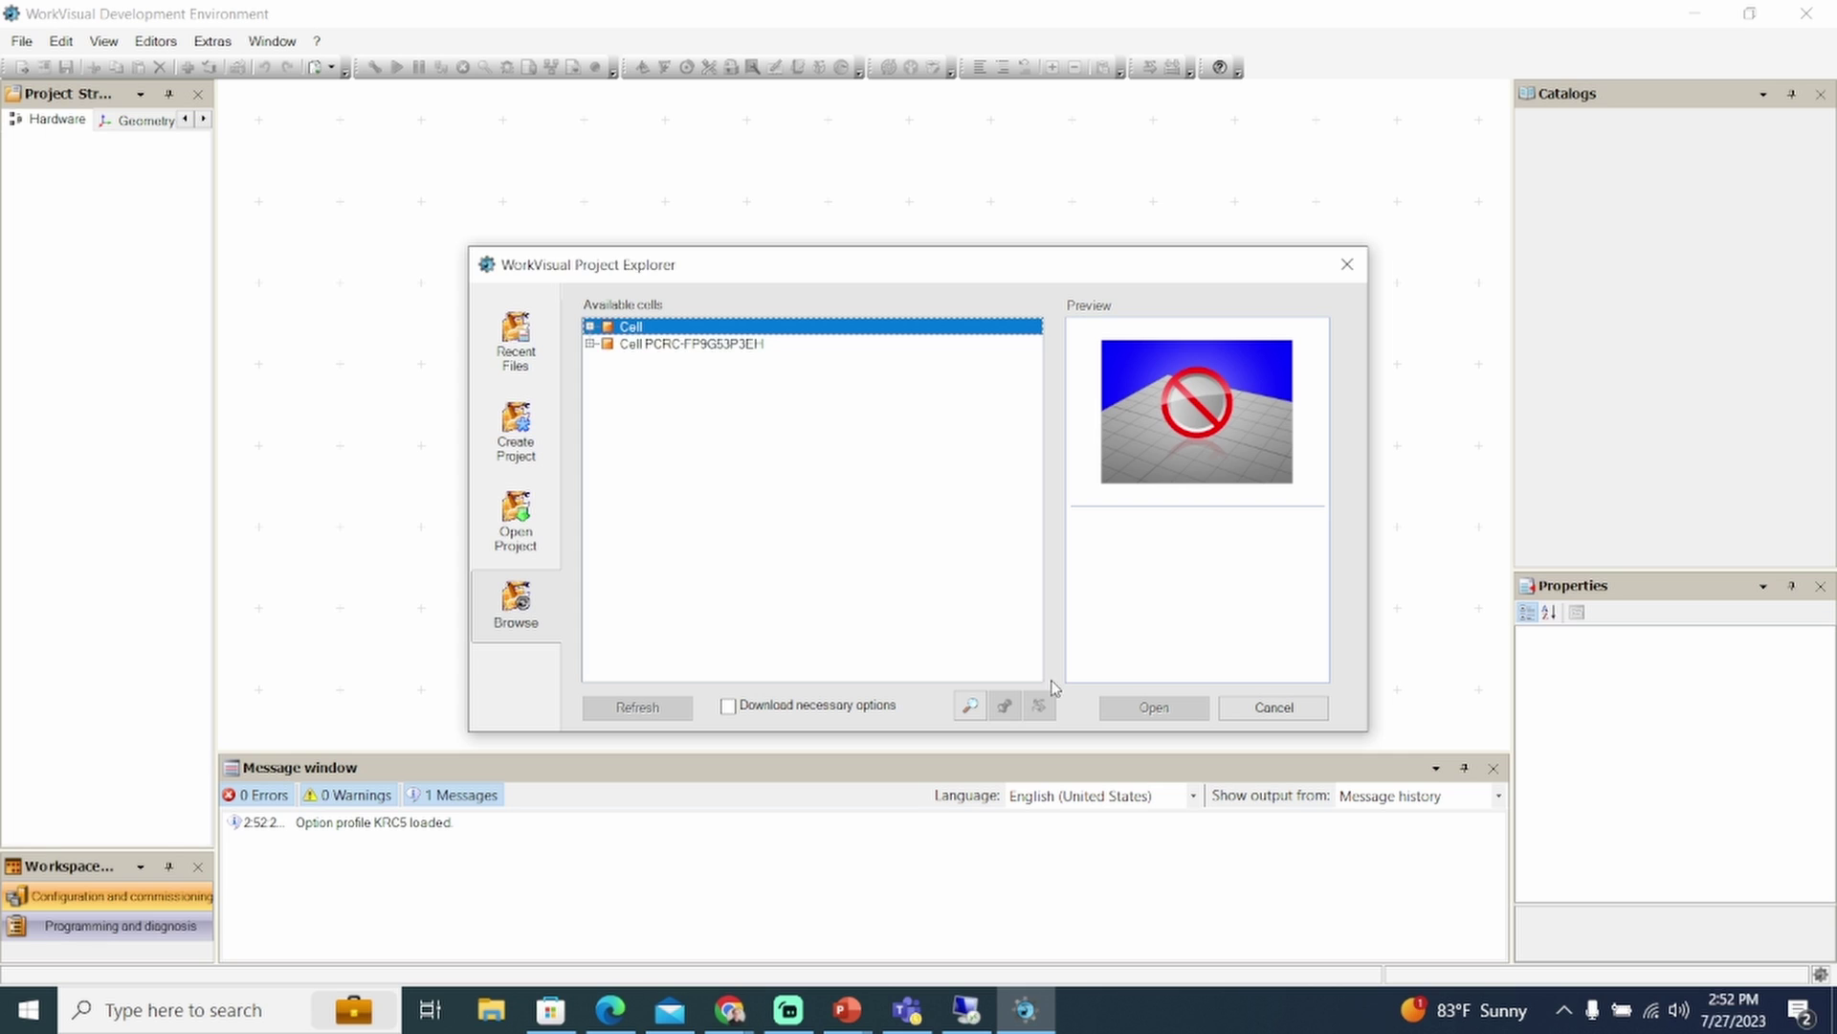
# Find the controller at 10.10.25.162 and open its Working Project 2023-JUL-14 - V1.0.0
pyautogui.click(970, 706)
pyautogui.write('10.10.25.162')
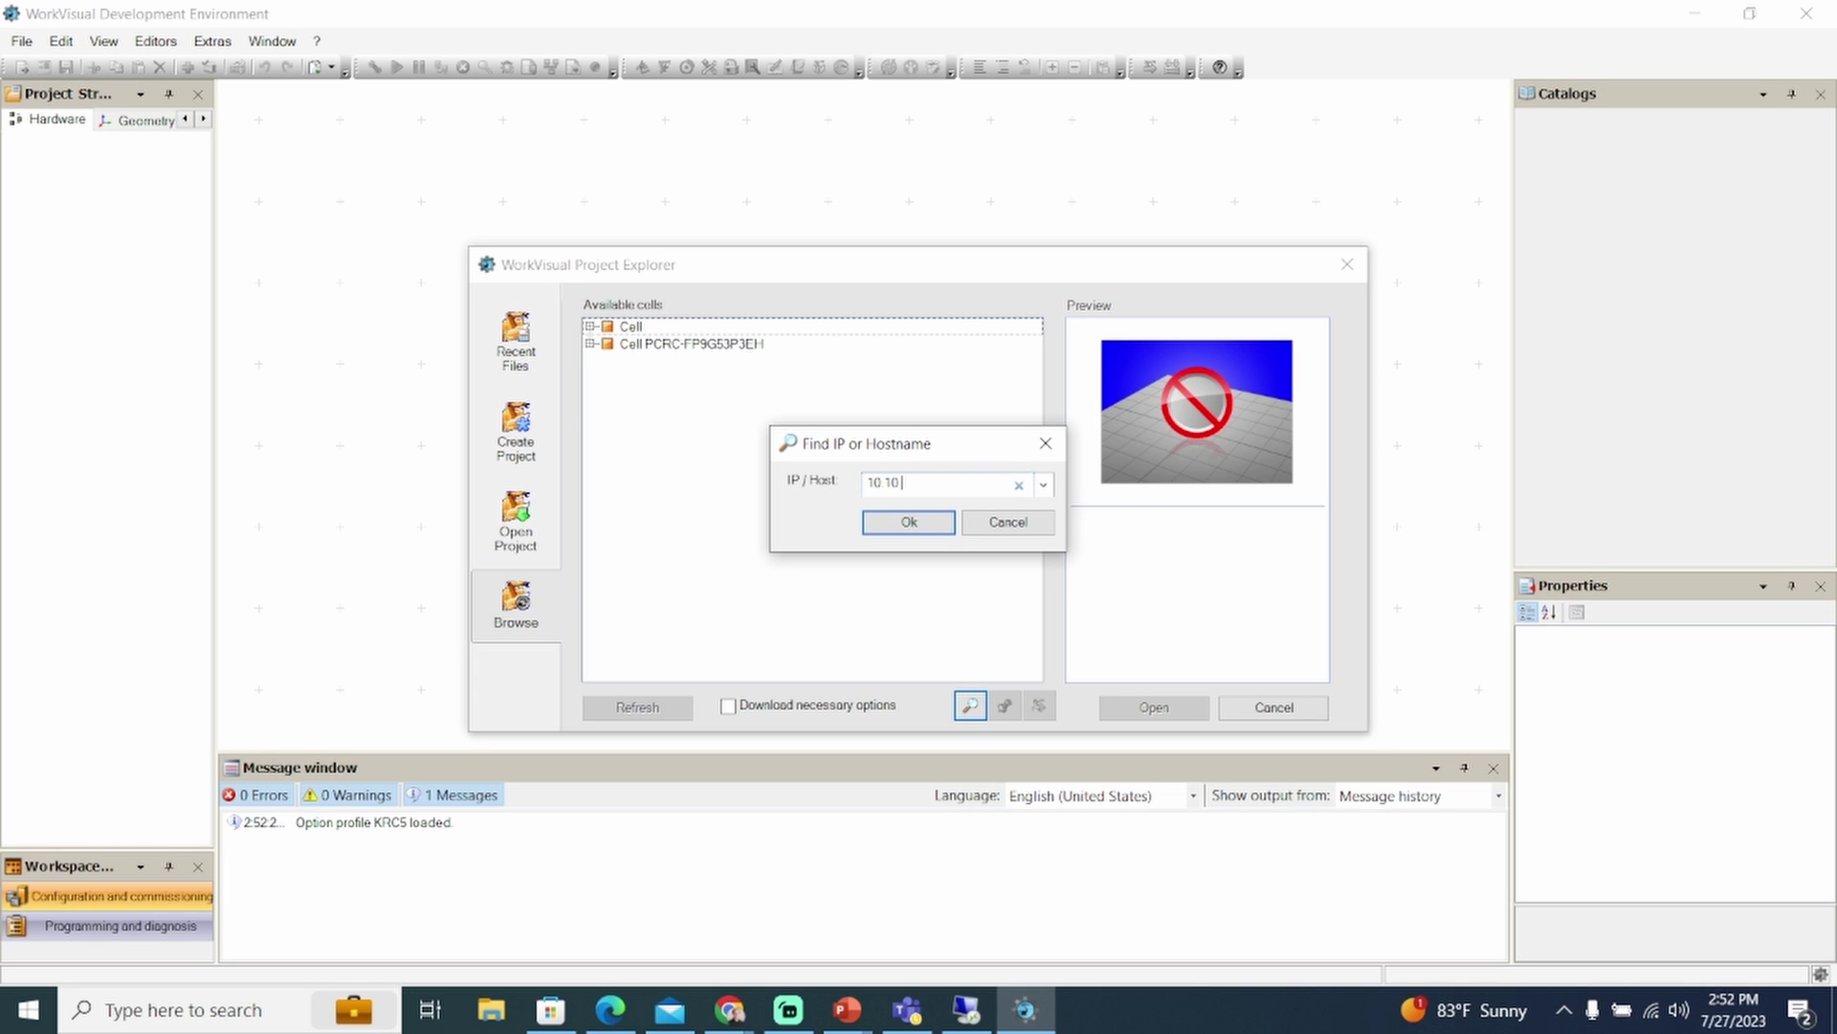
pyautogui.press('Return')
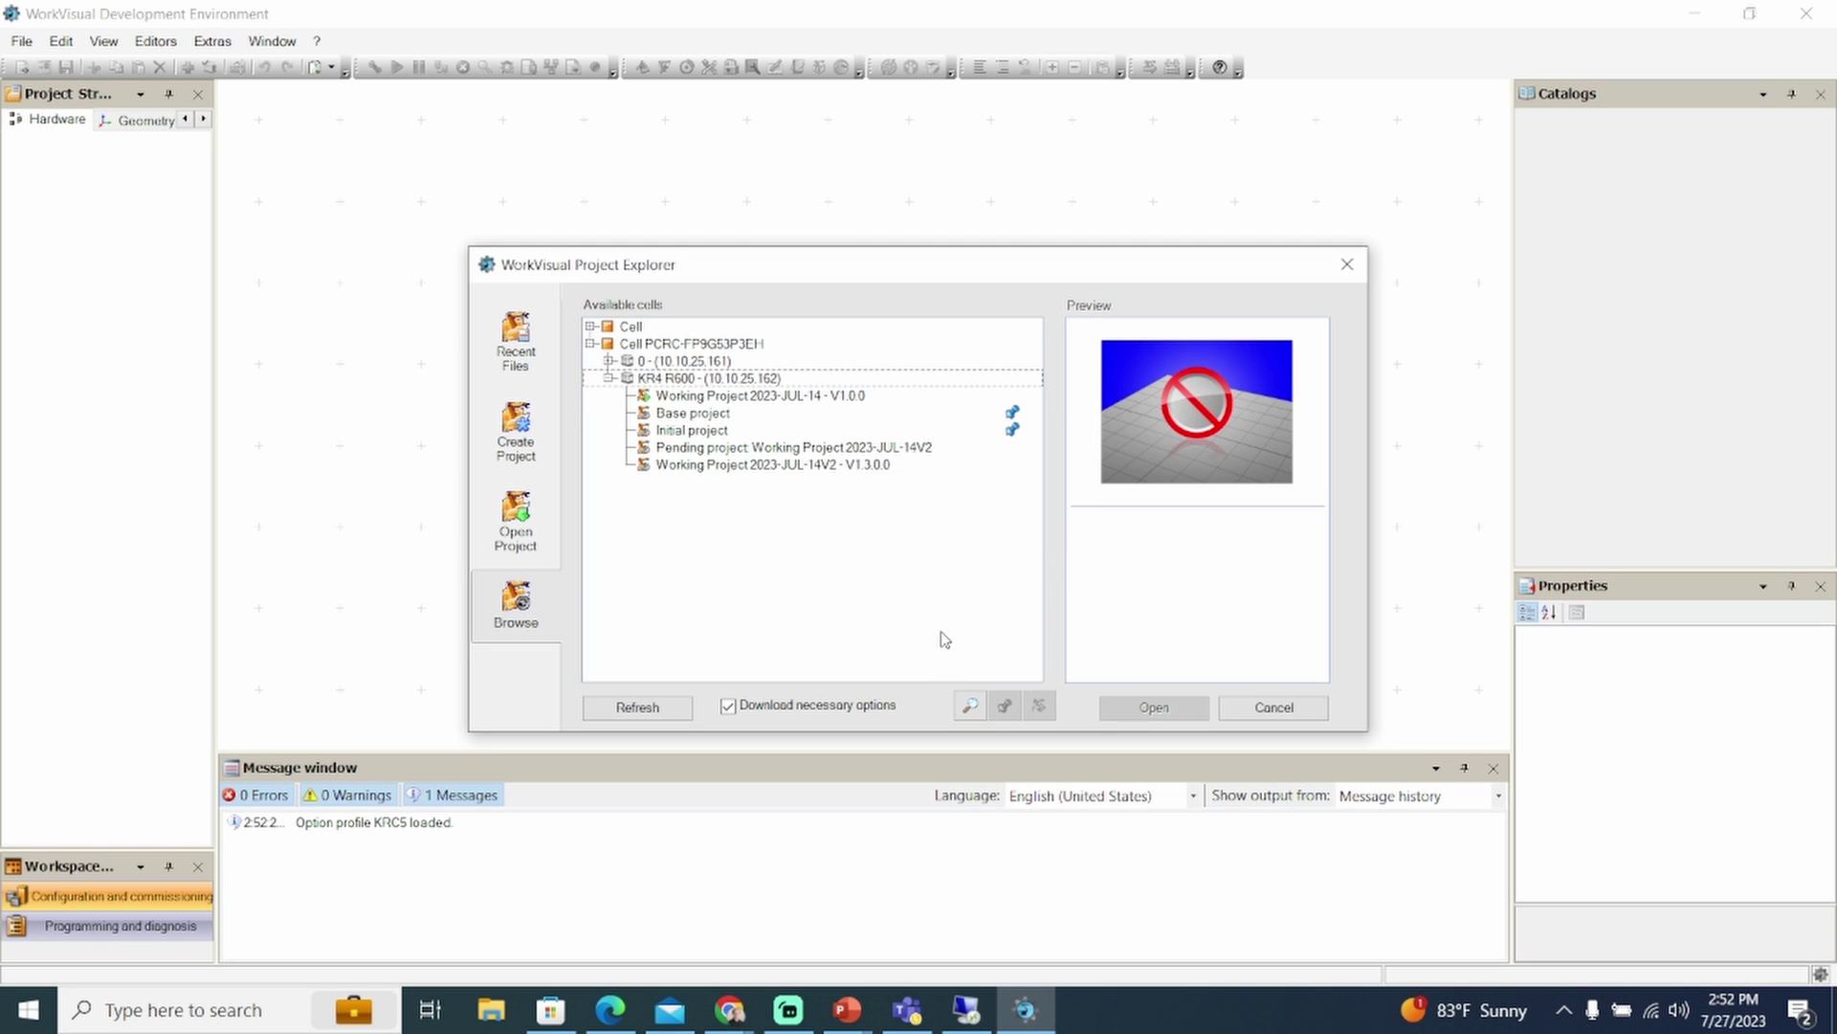
pyautogui.click(835, 402)
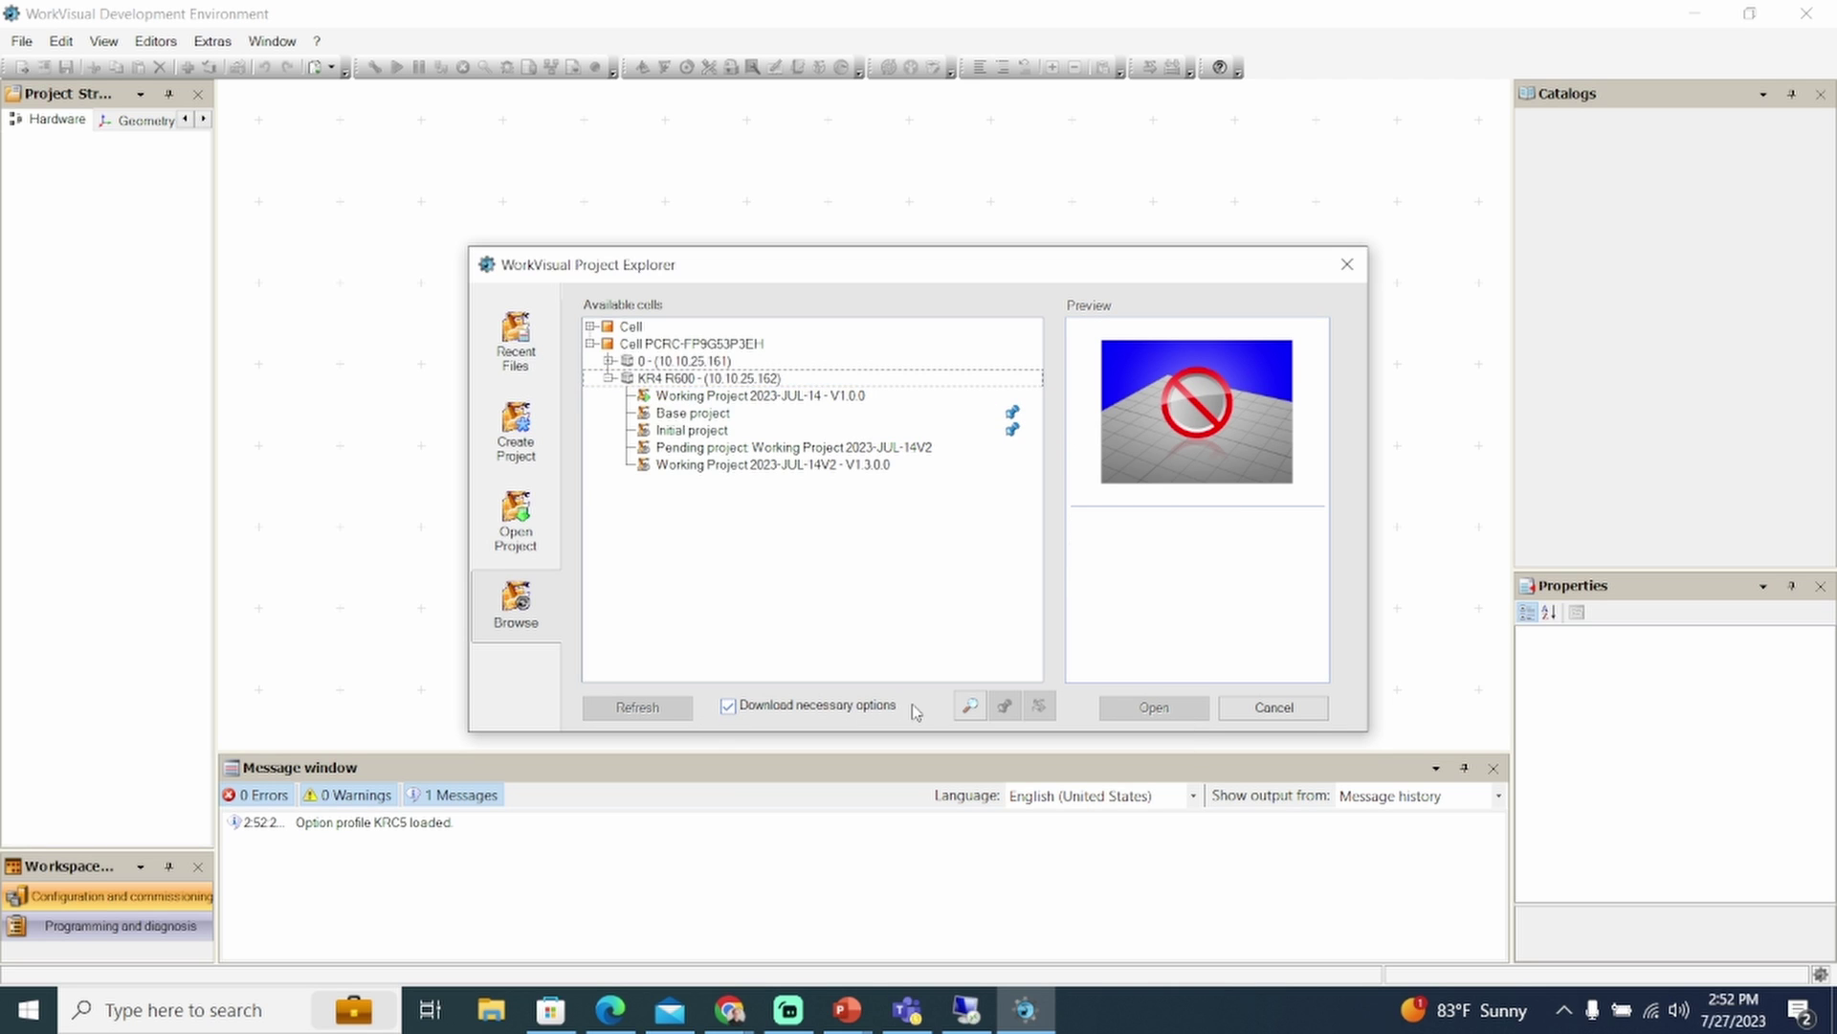
pyautogui.click(1154, 714)
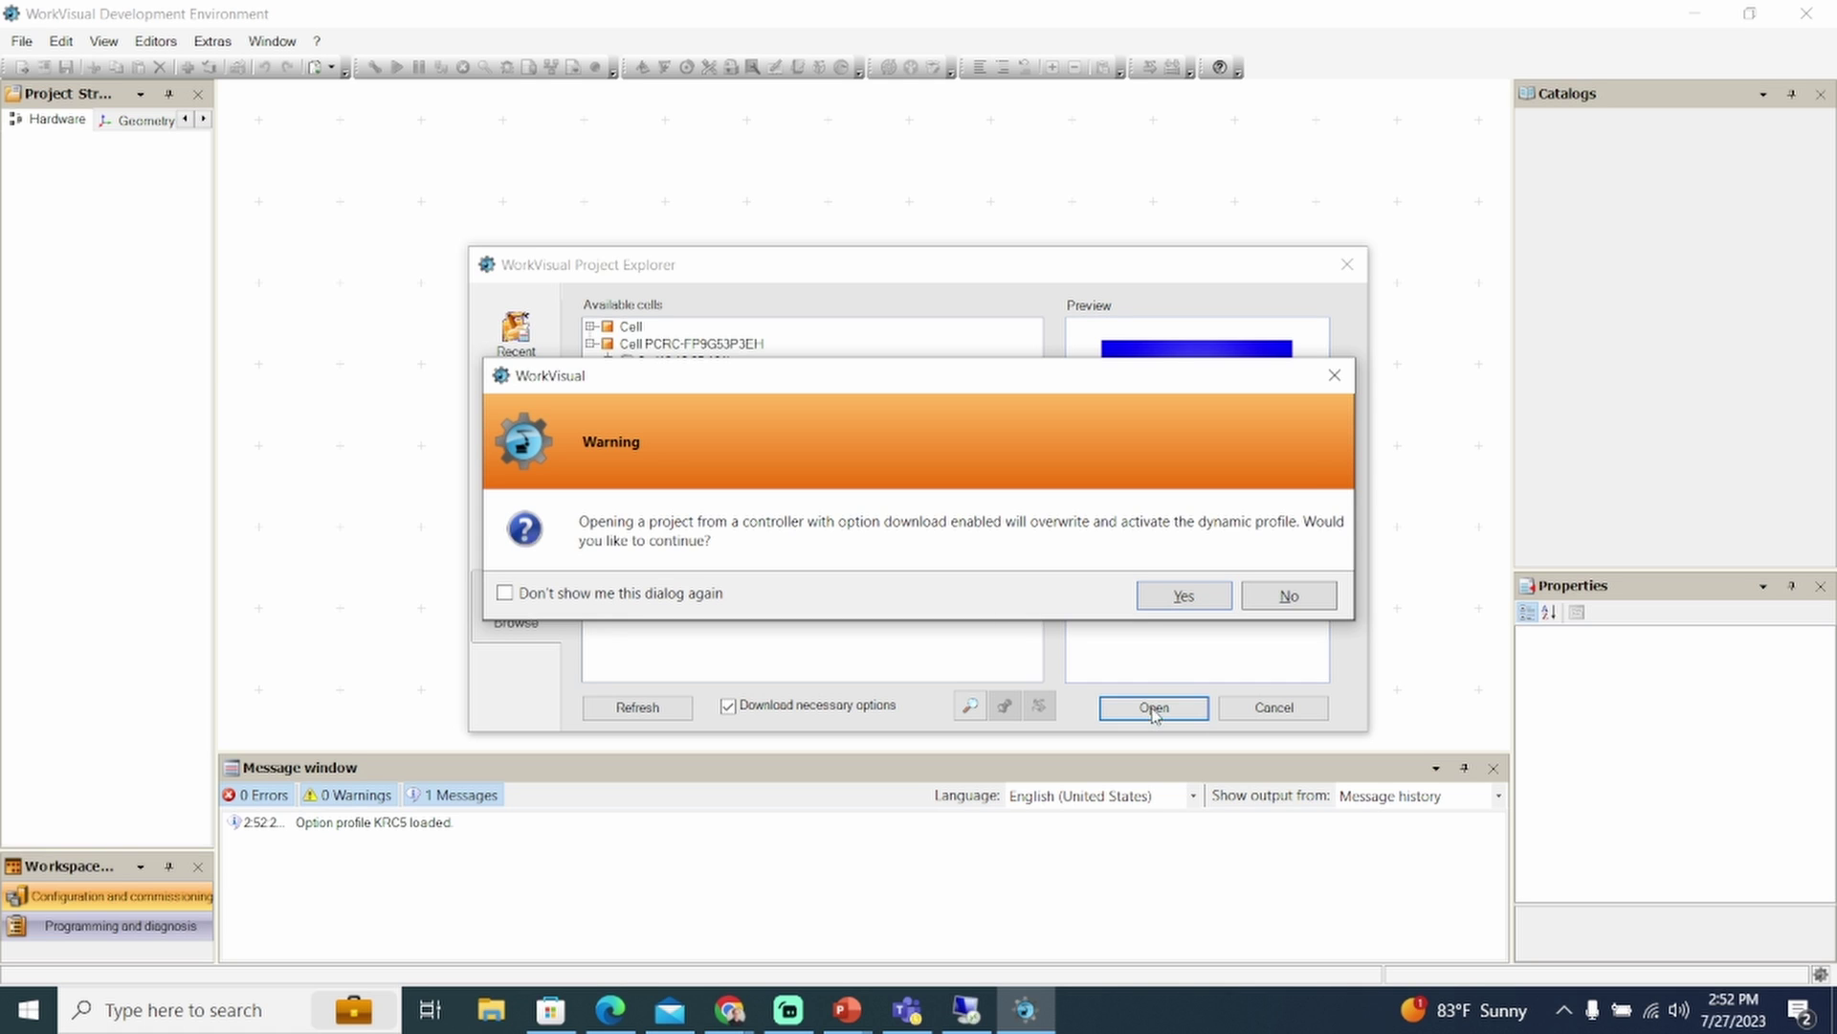
# Accept overwriting and activating the dynamic option profile
pyautogui.click(1157, 603)
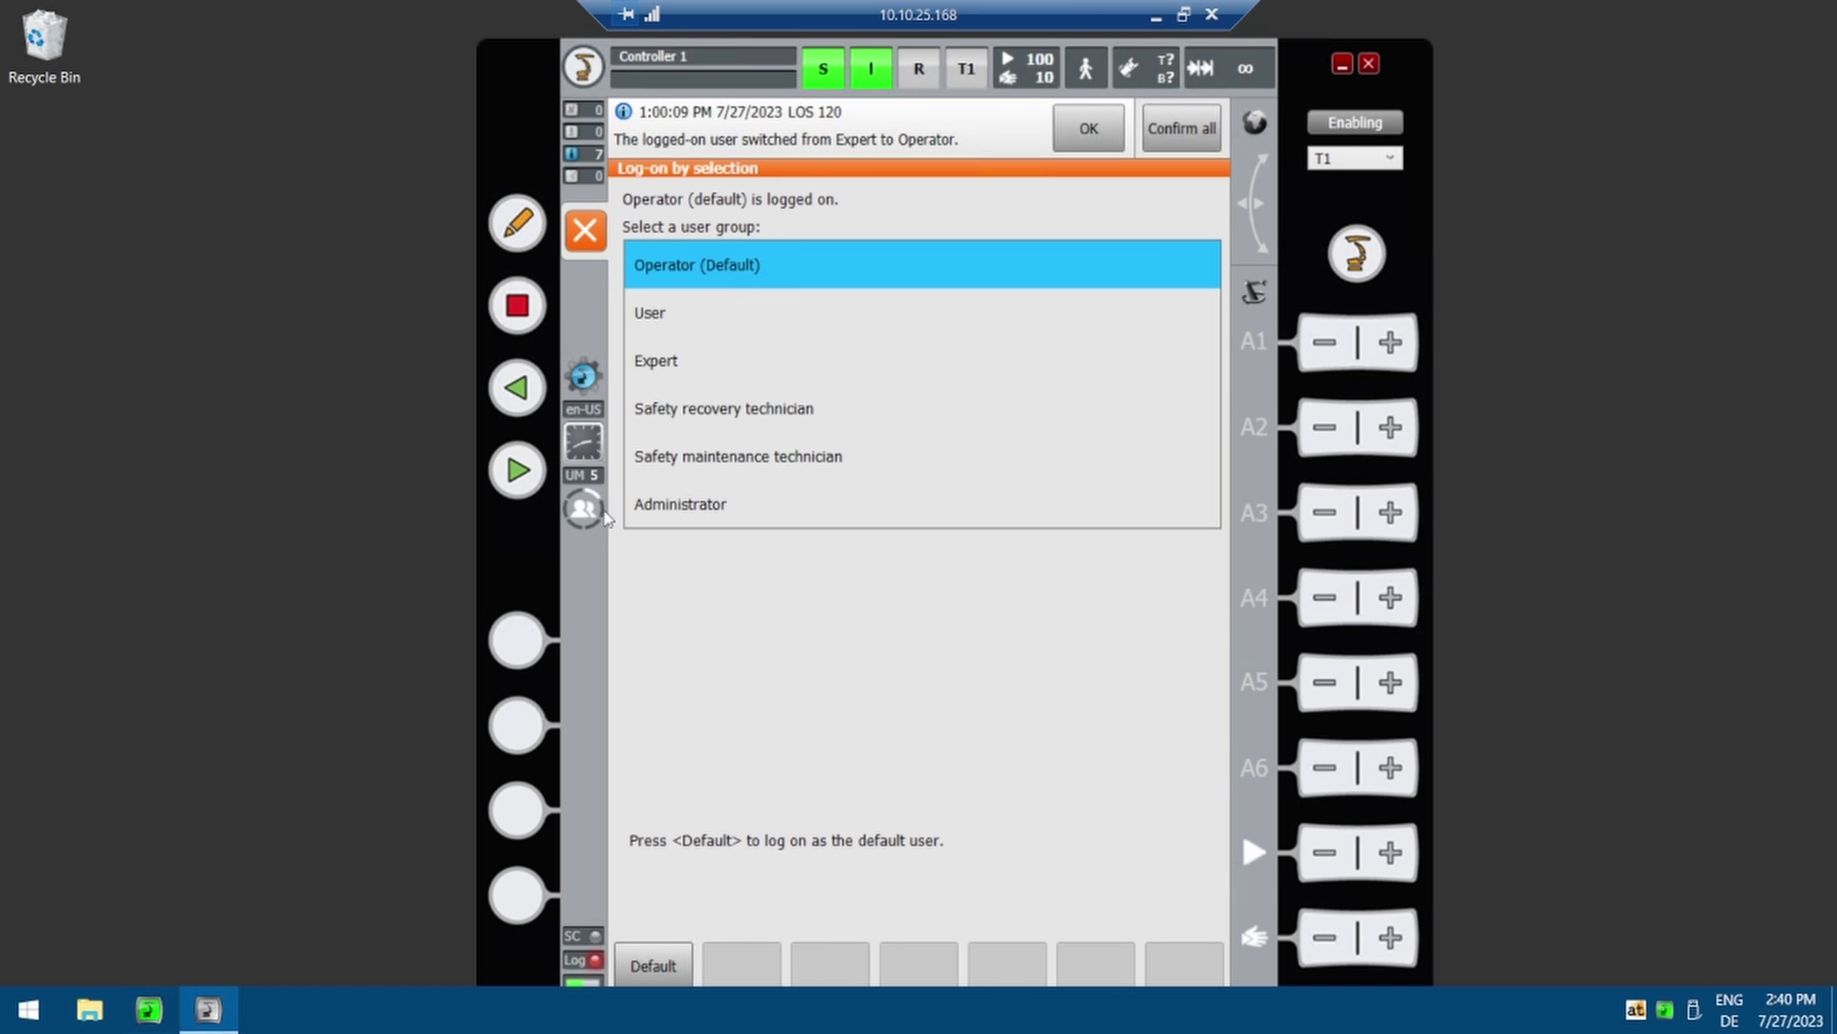
# Log on to smartHMI as Expert using the Expert password
pyautogui.click(695, 375)
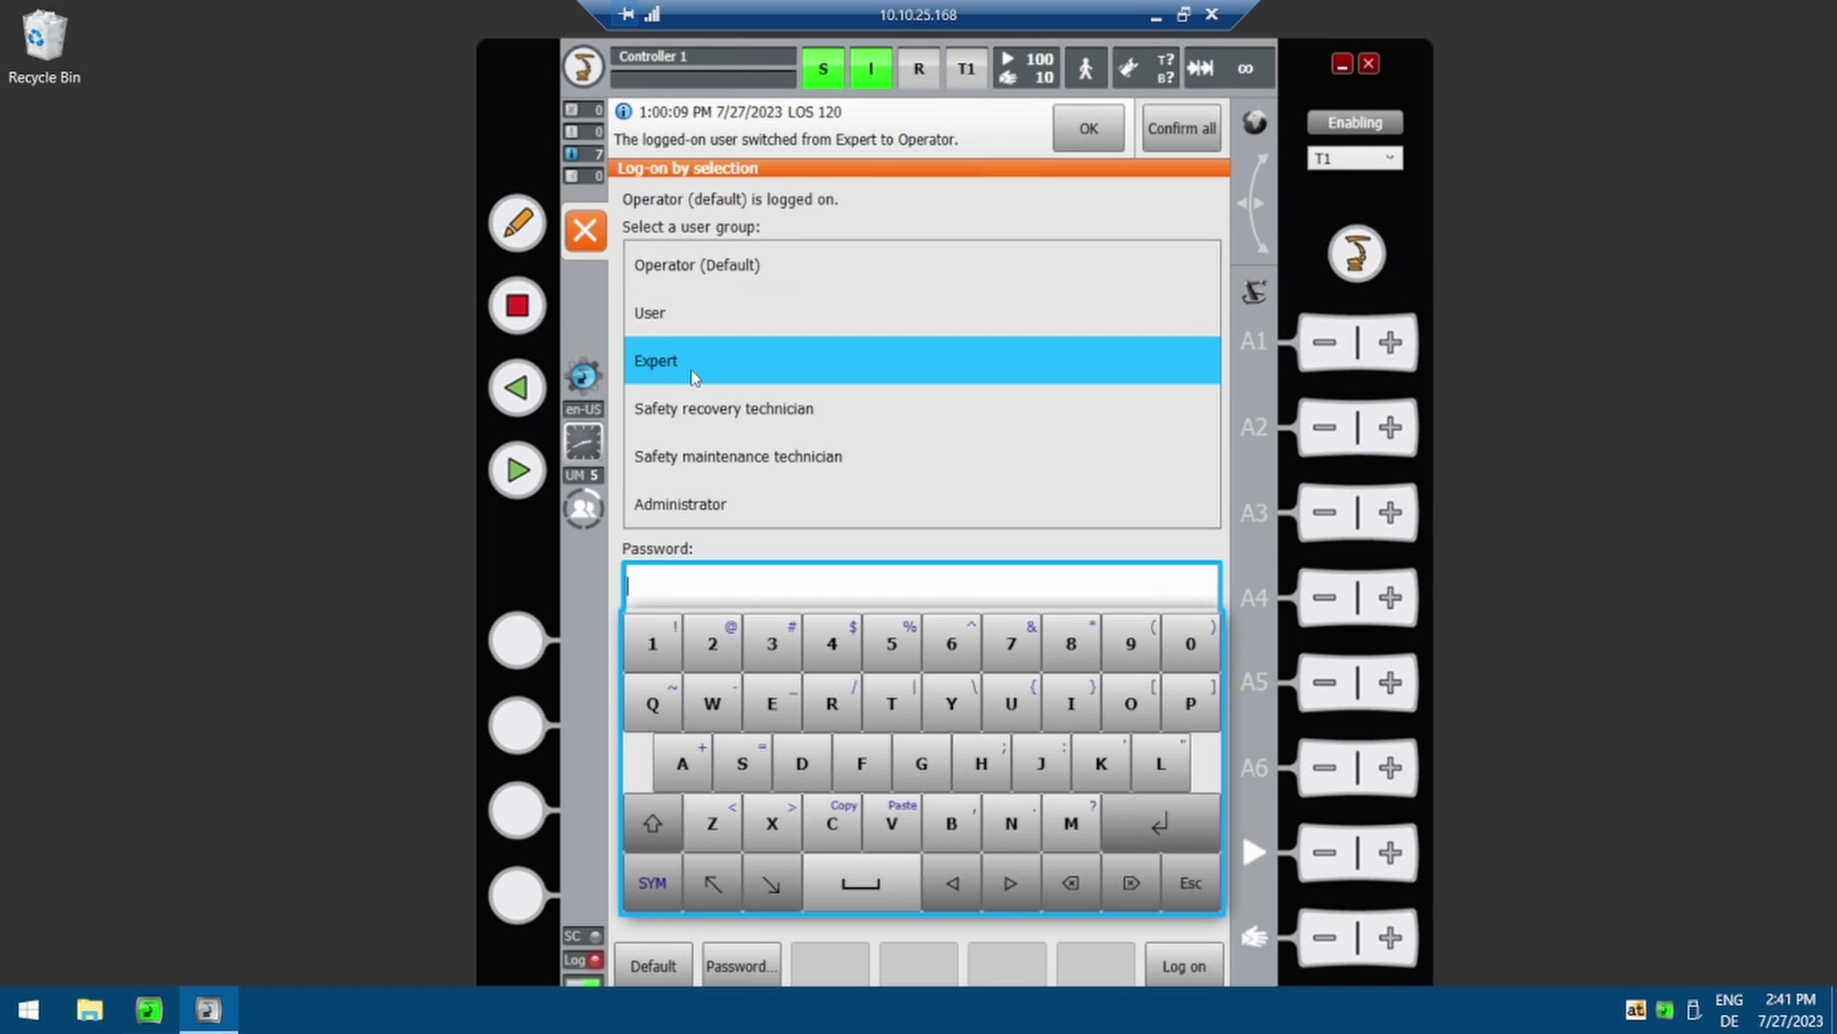
pyautogui.write('kuka')
pyautogui.press('Return')
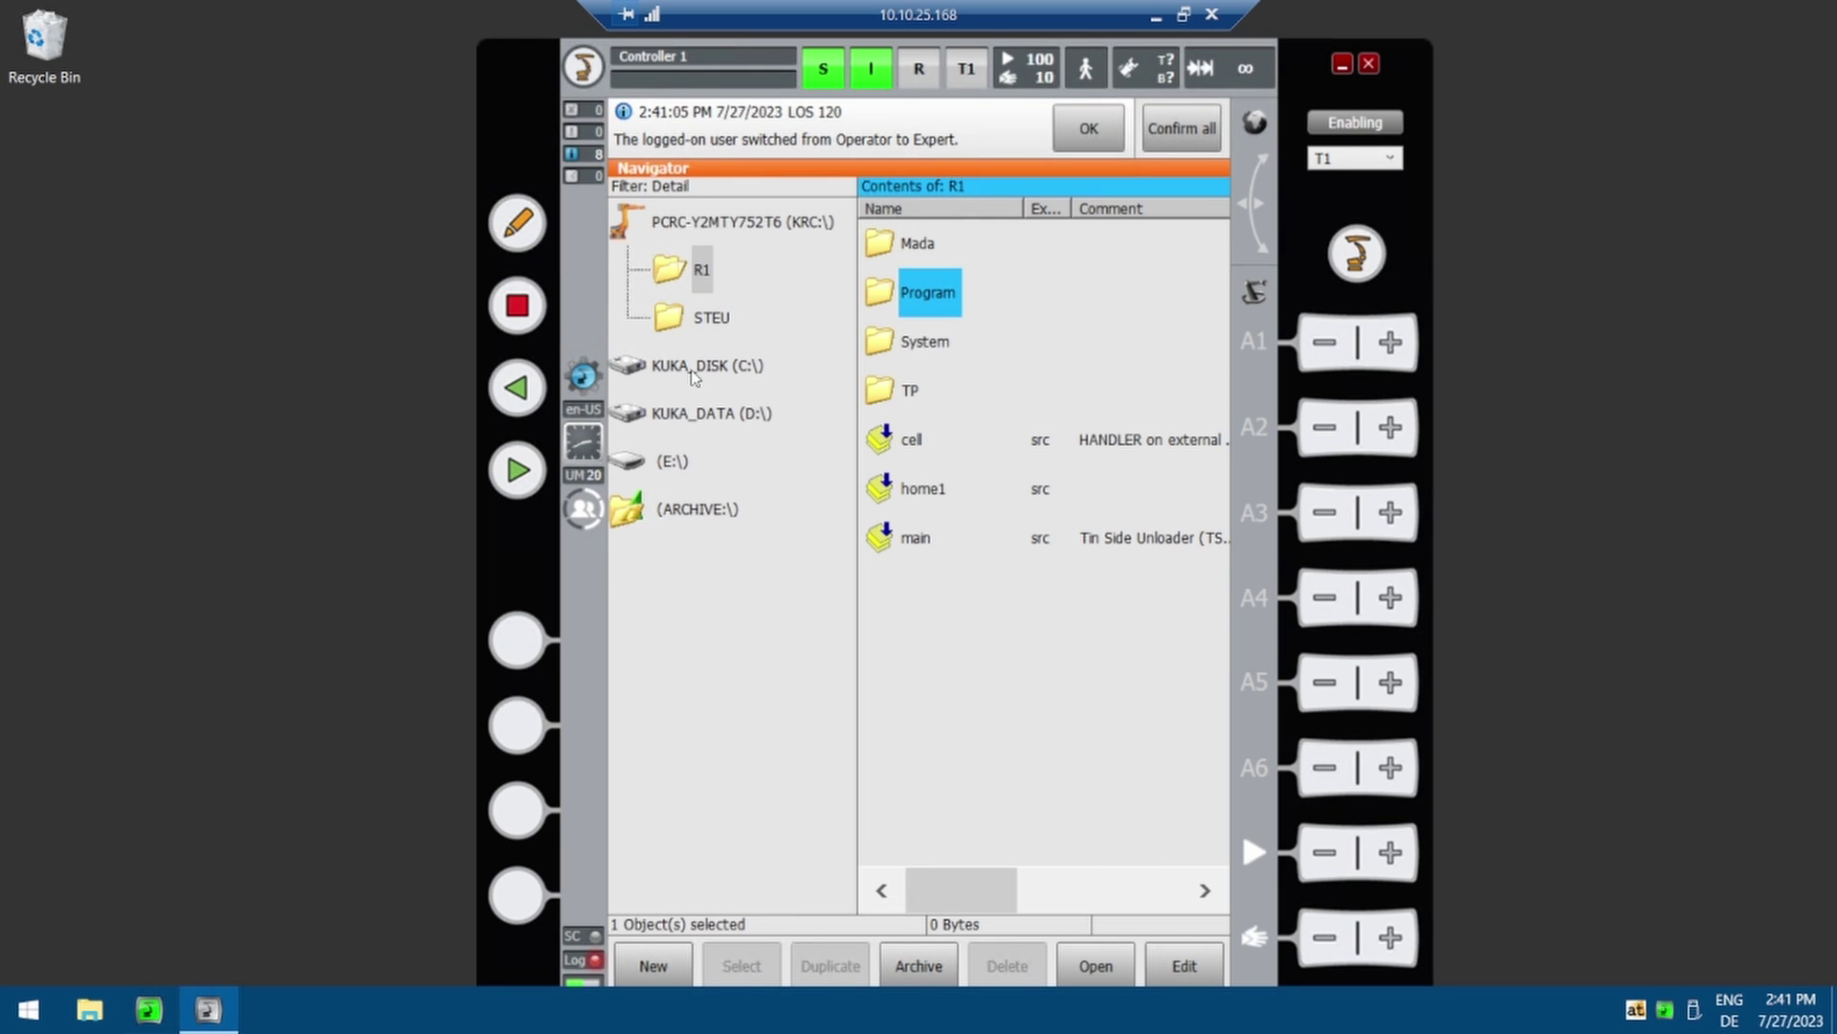
# Select the six .kop package files in D:\KUKA_OPT and open E:\KOP as destination
pyautogui.click(693, 414)
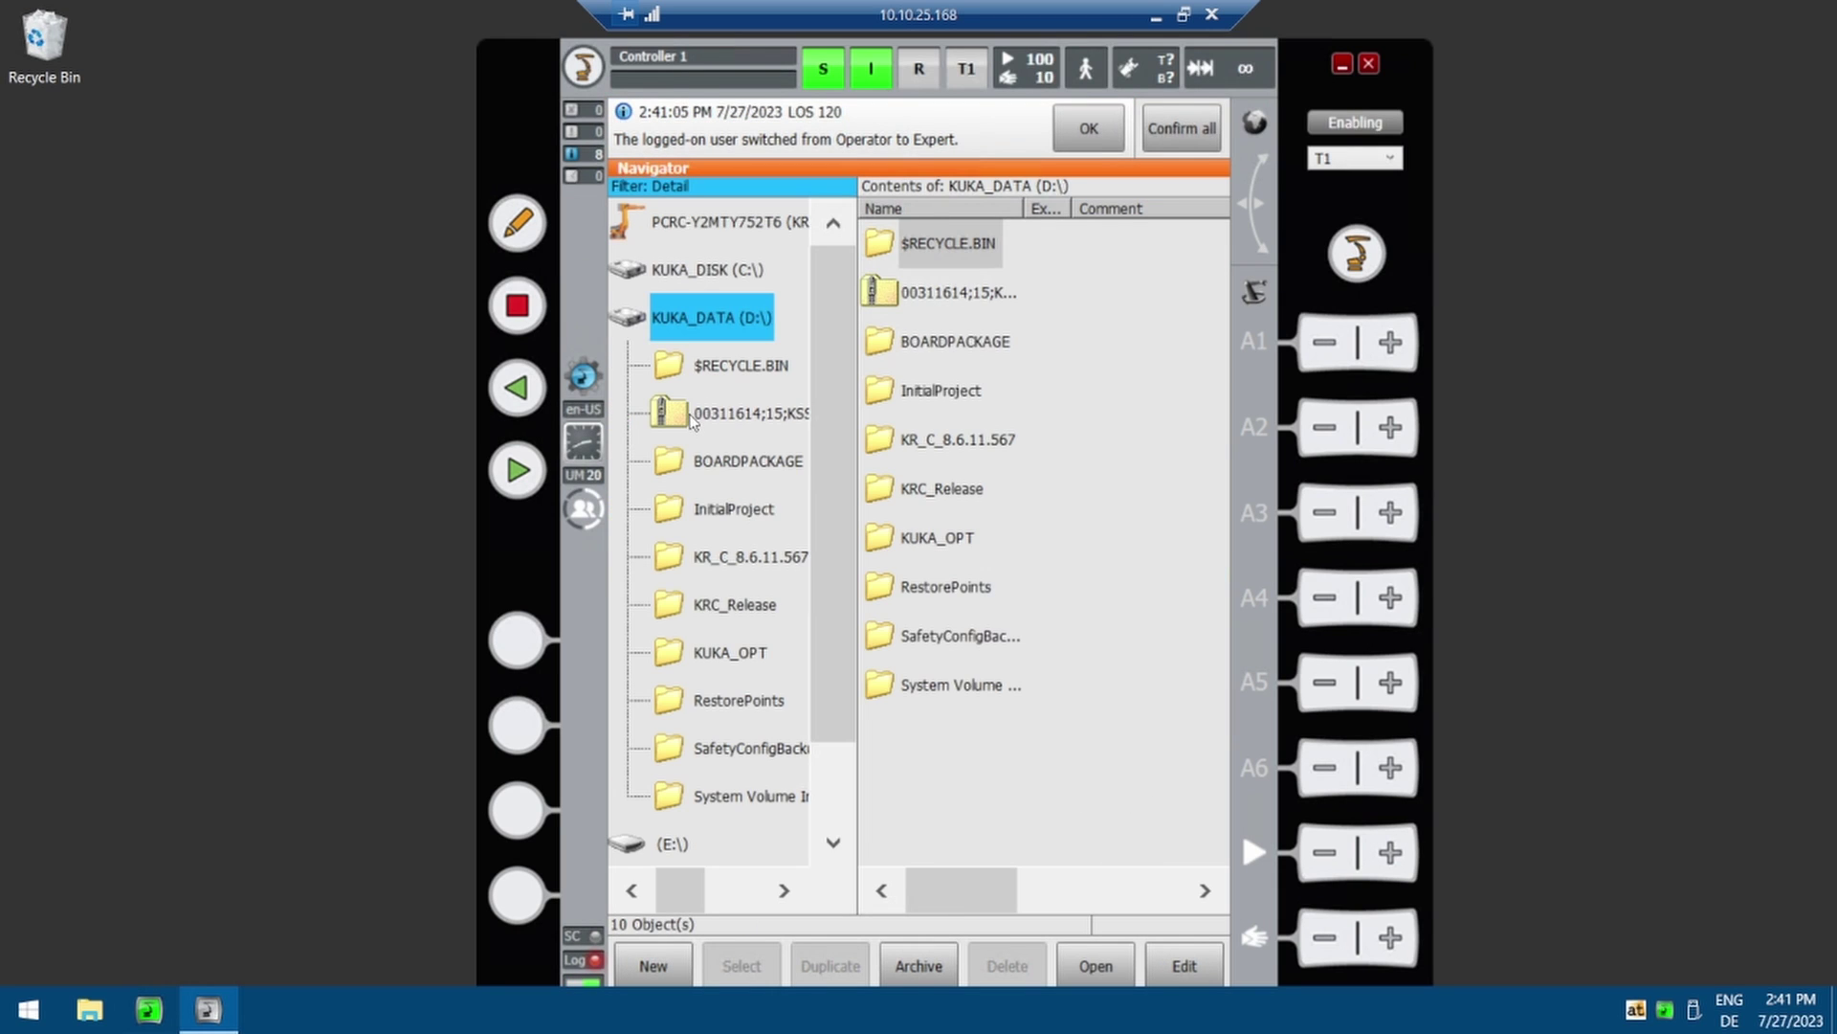
pyautogui.click(708, 654)
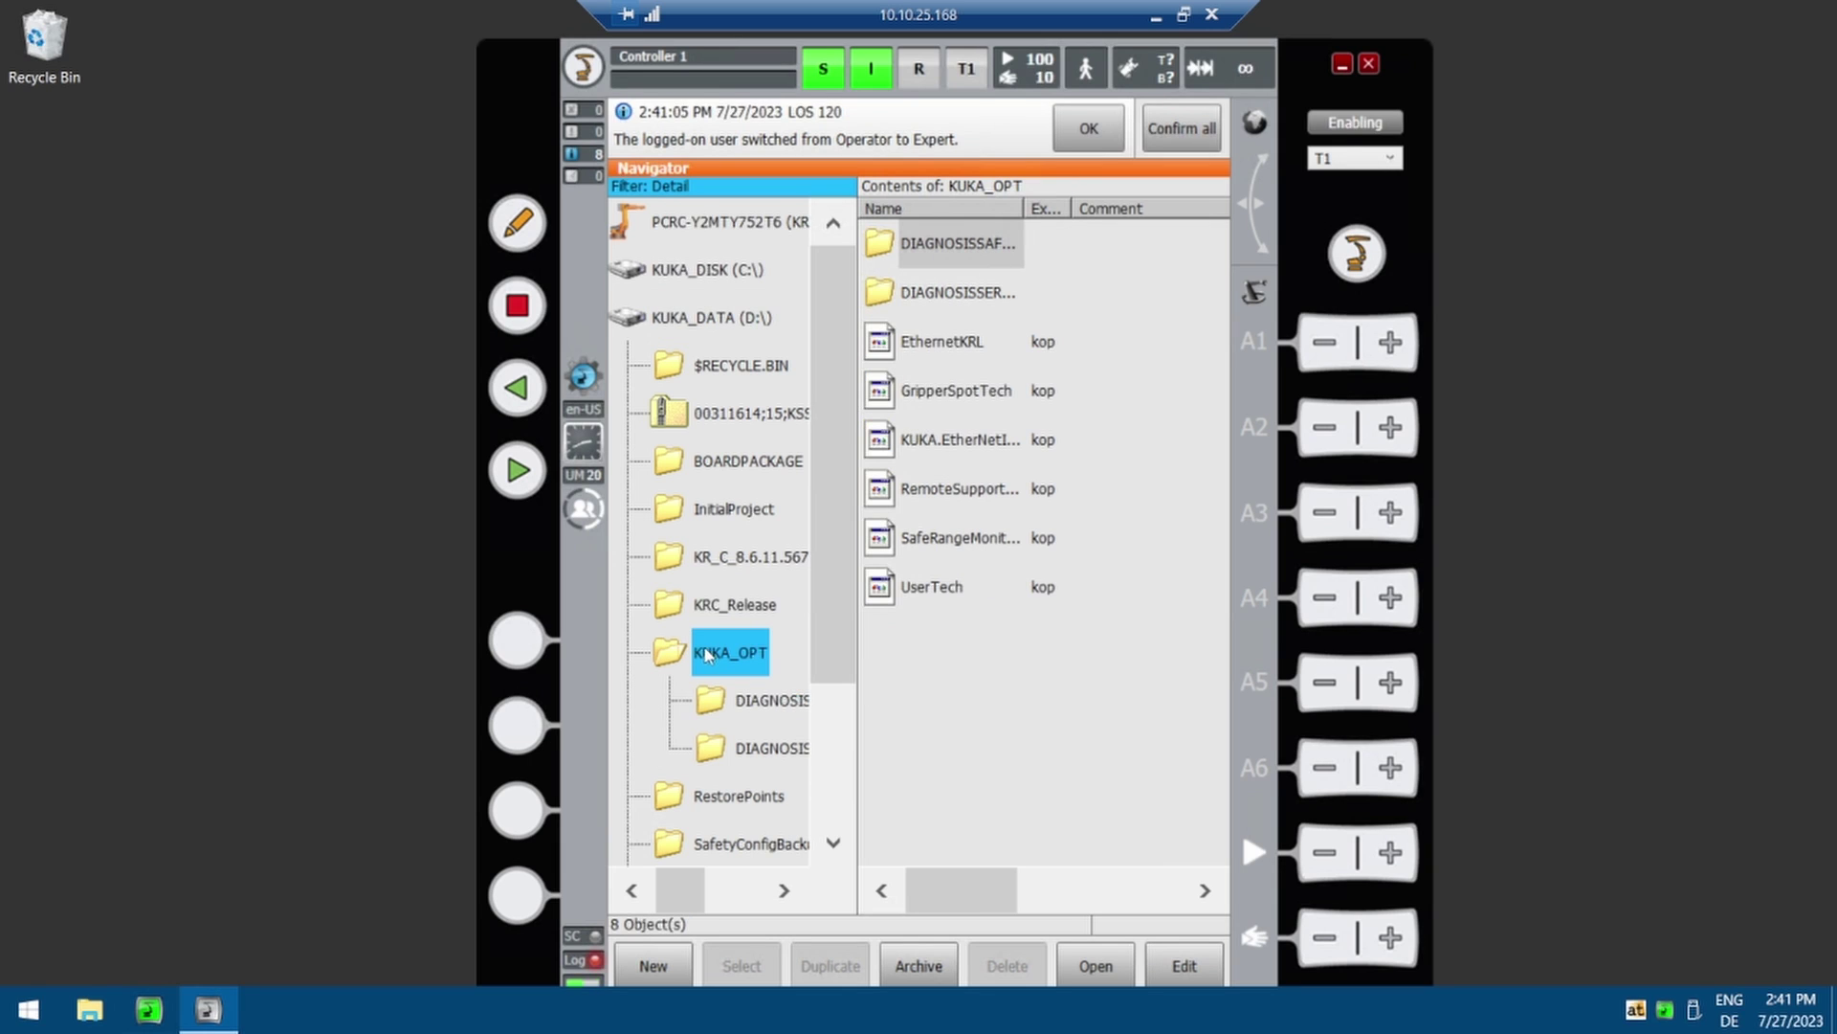
pyautogui.click(952, 350)
pyautogui.moveTo(963, 404); pyautogui.dragTo(840, 614)
pyautogui.click(732, 317)
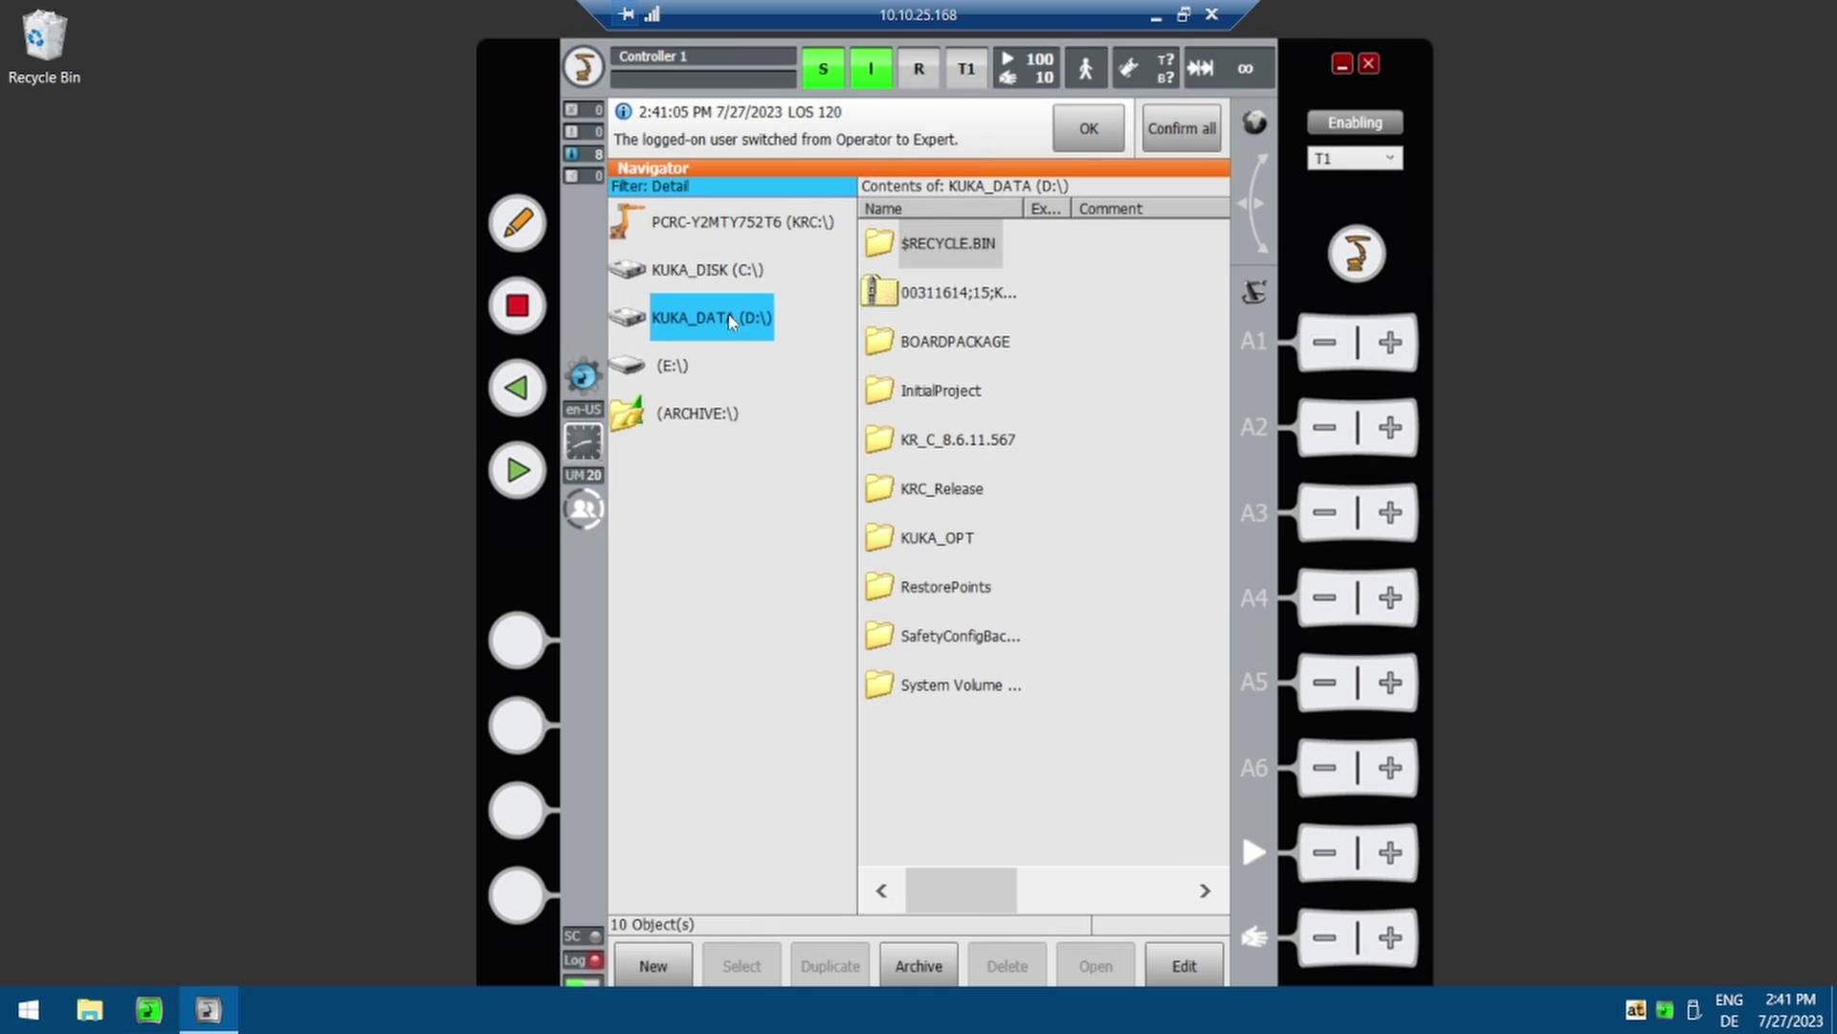
pyautogui.click(673, 369)
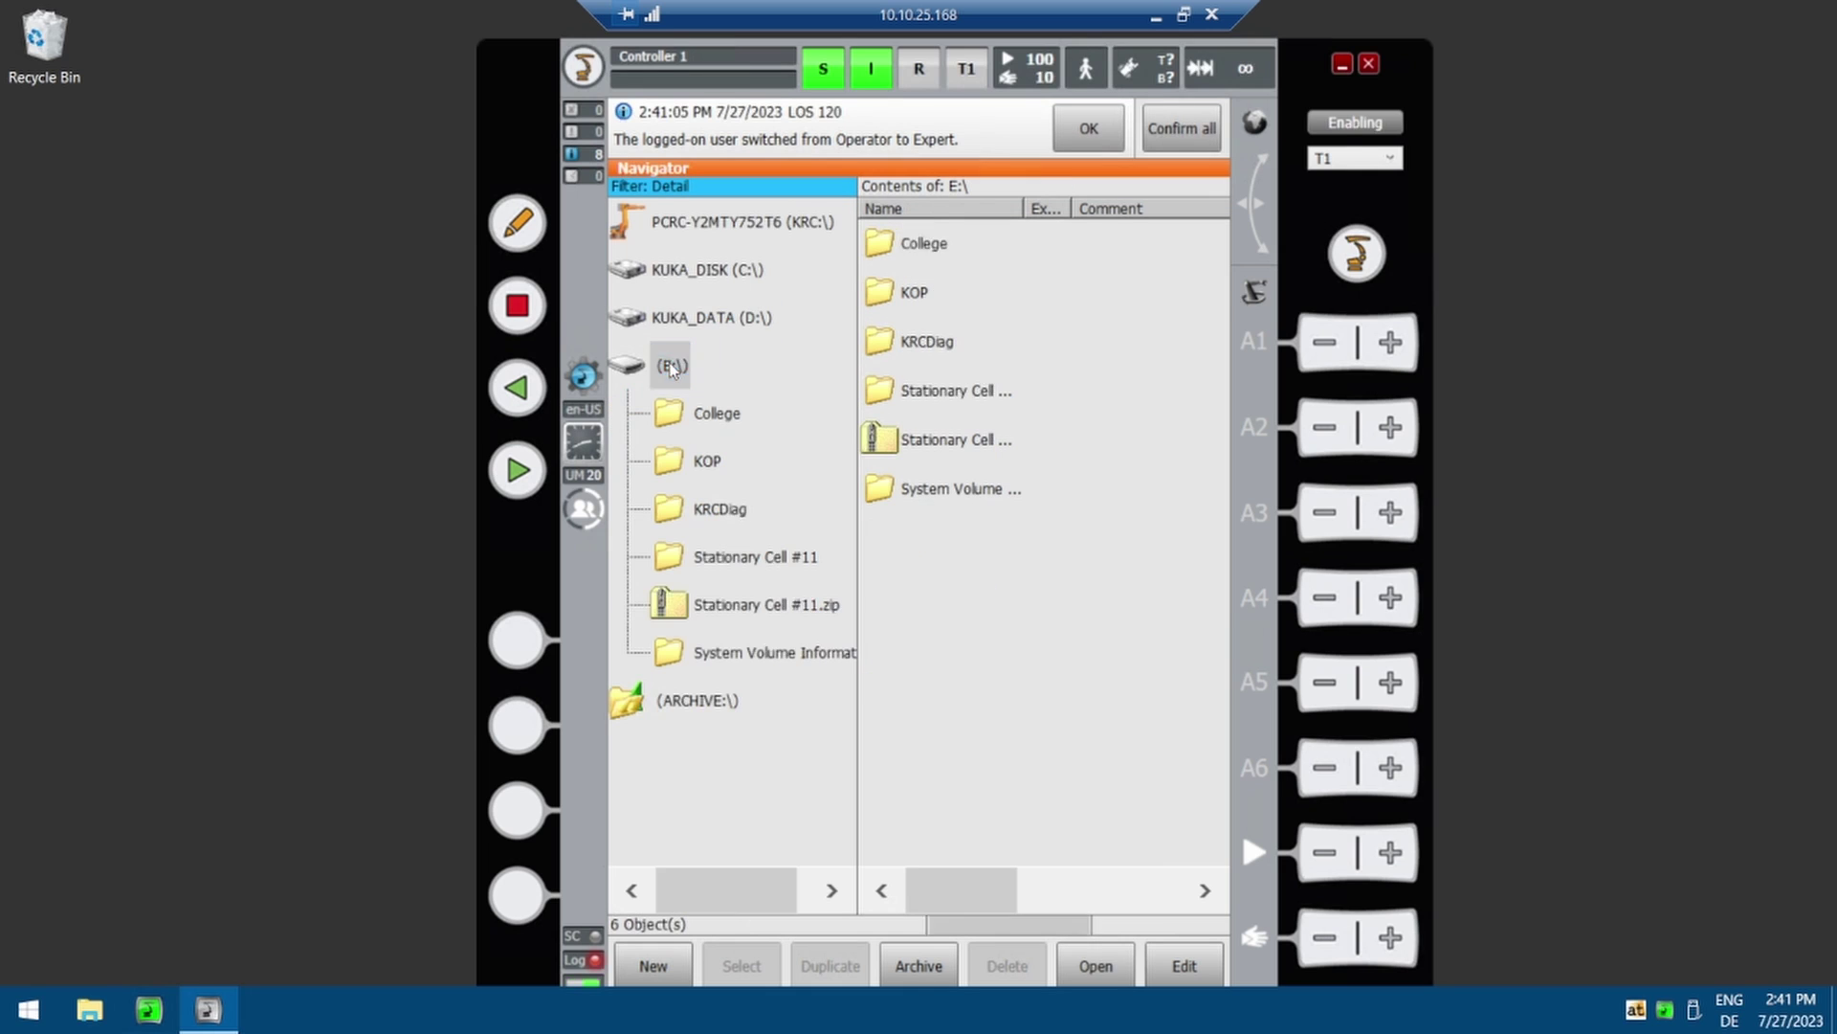
pyautogui.doubleClick(945, 295)
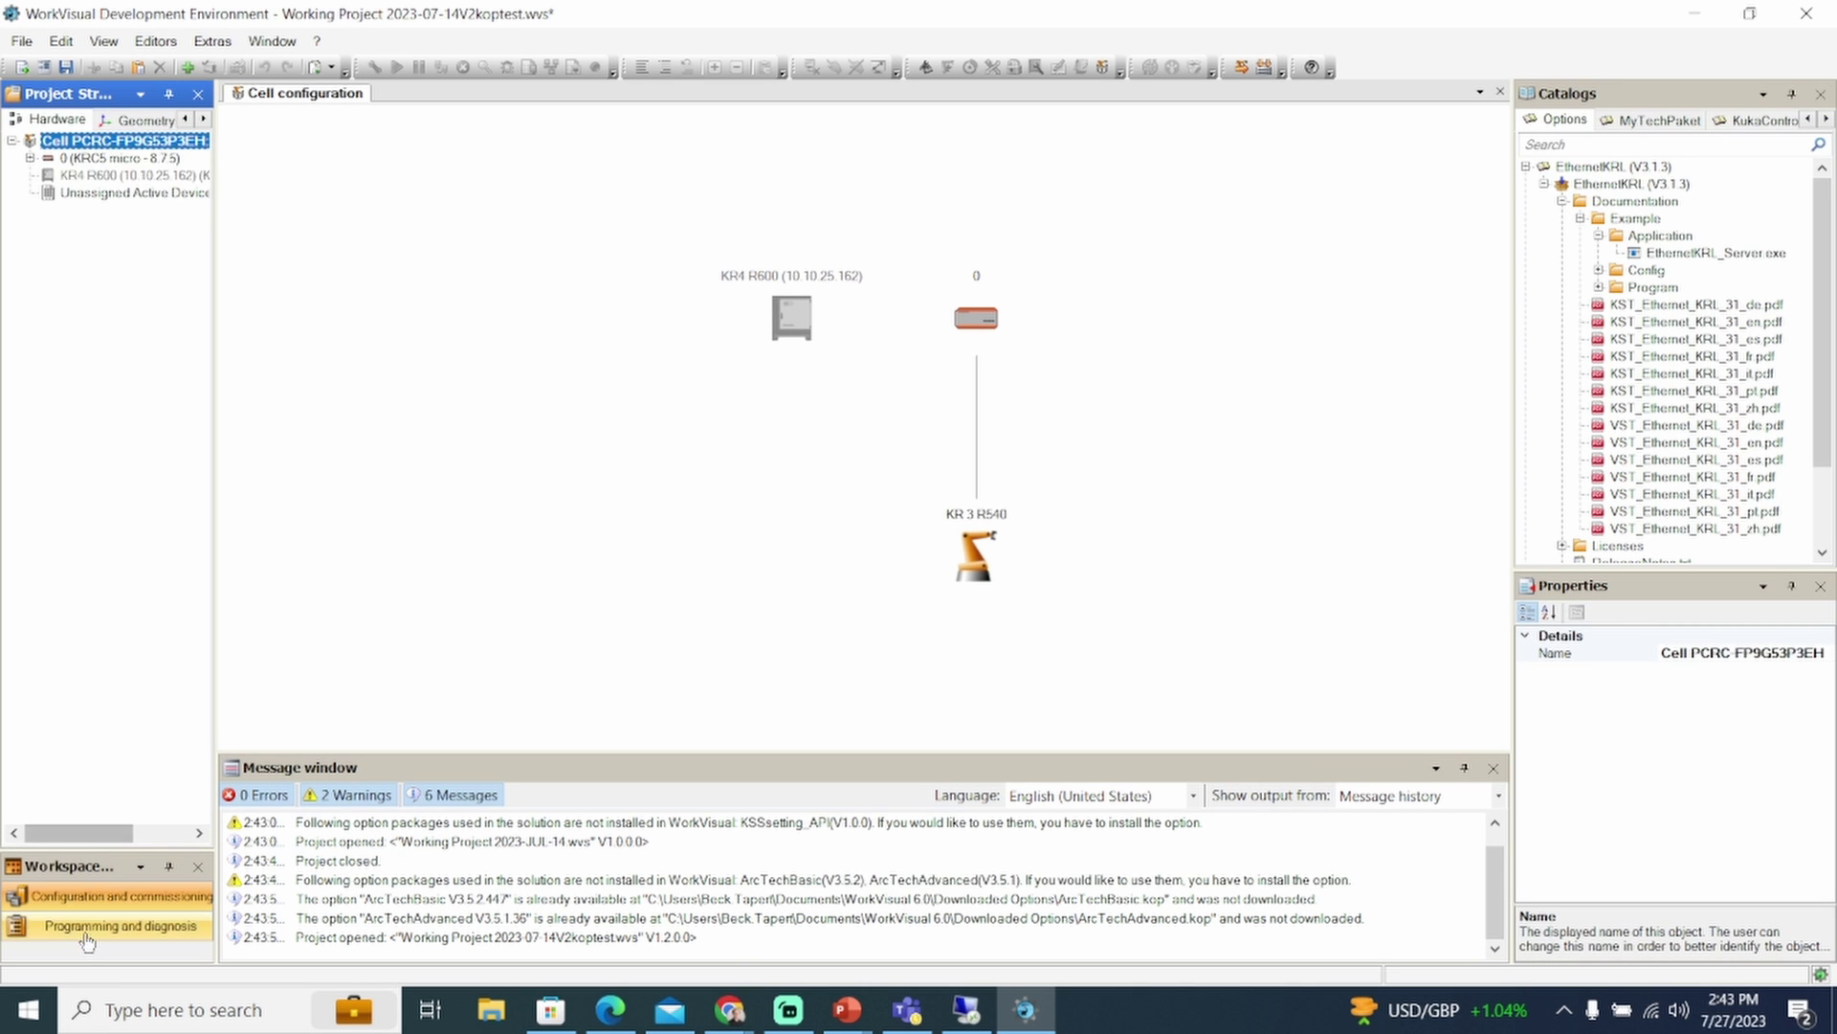
# Show the connected controller's available options in Online system information
pyautogui.click(88, 938)
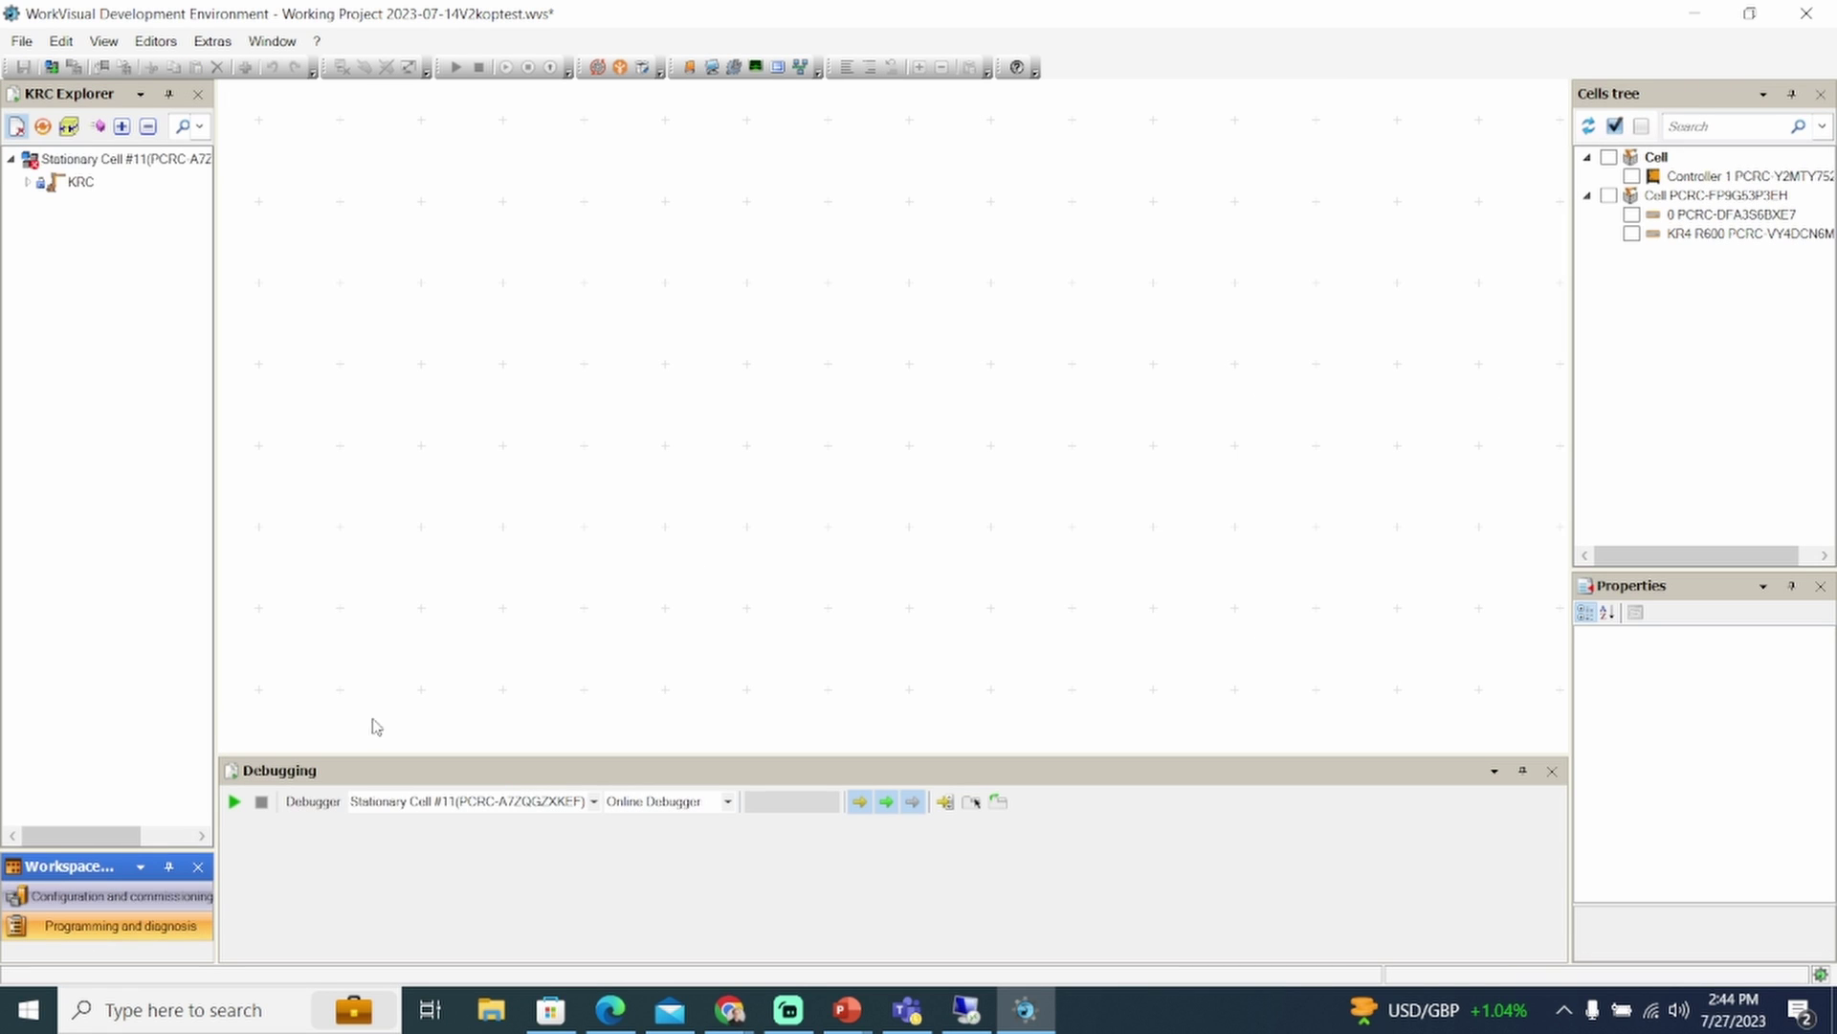
pyautogui.click(690, 67)
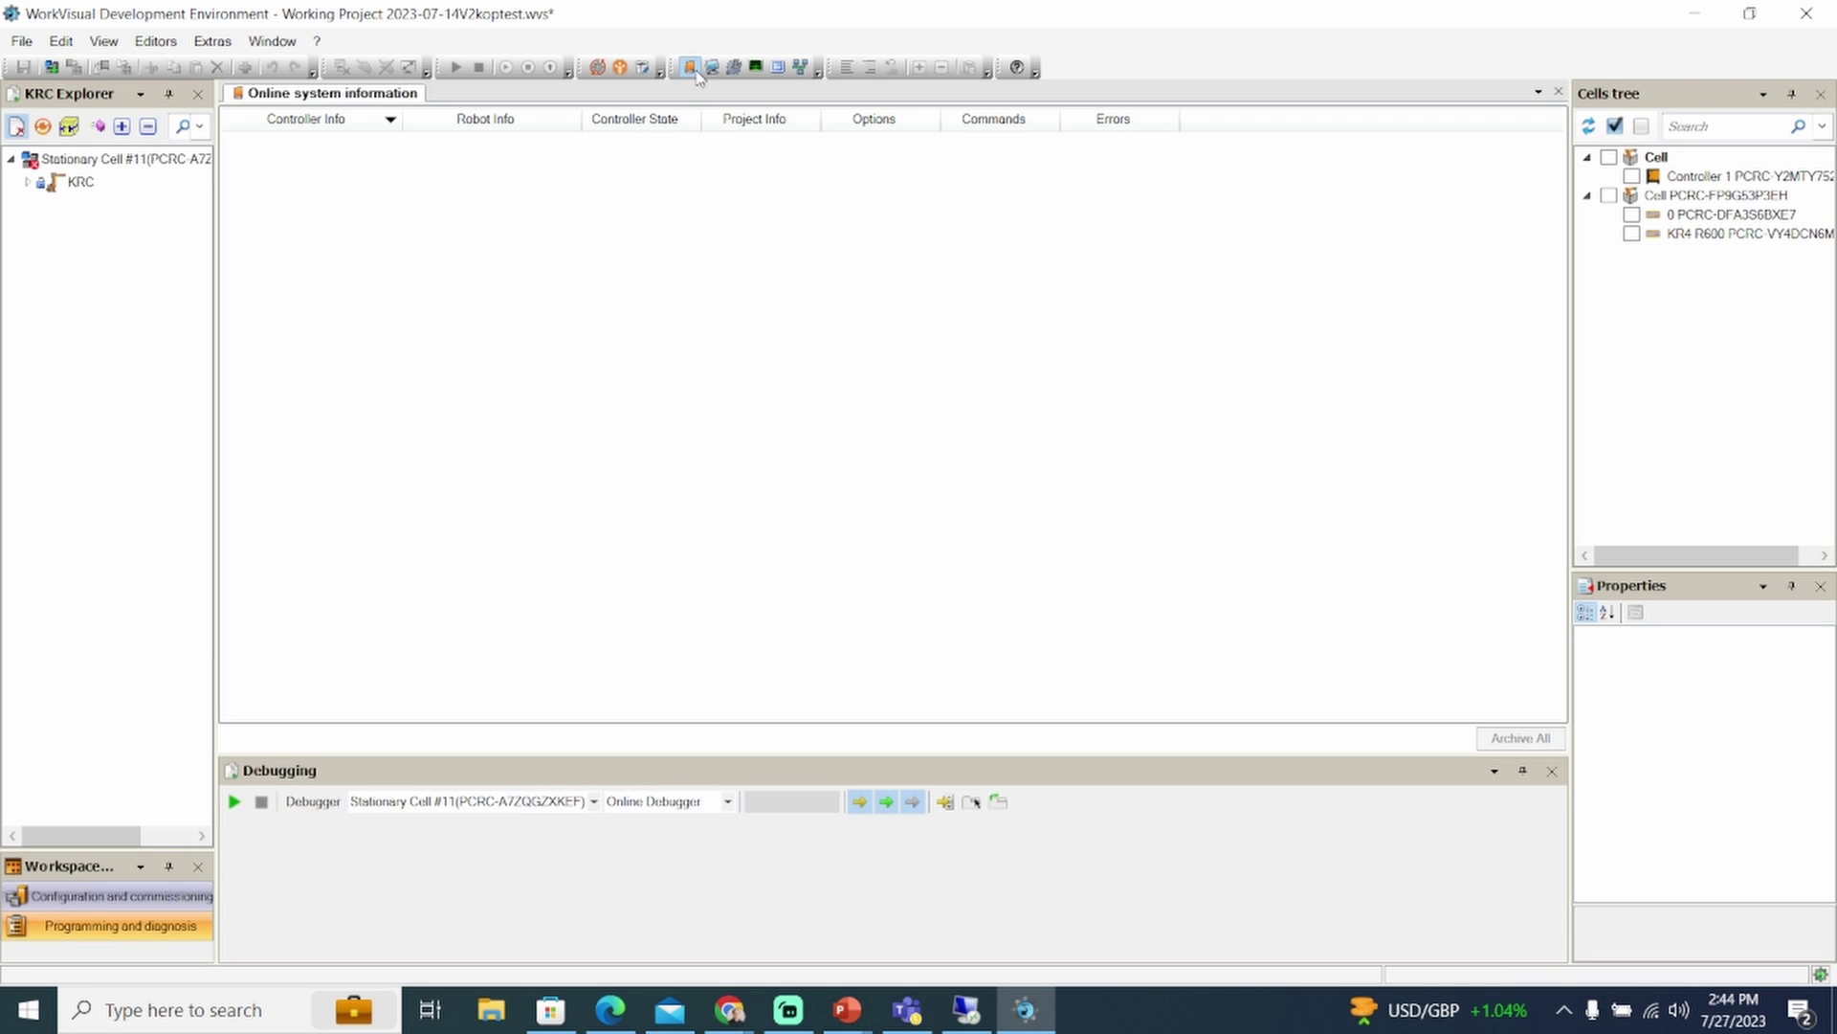
pyautogui.click(1632, 217)
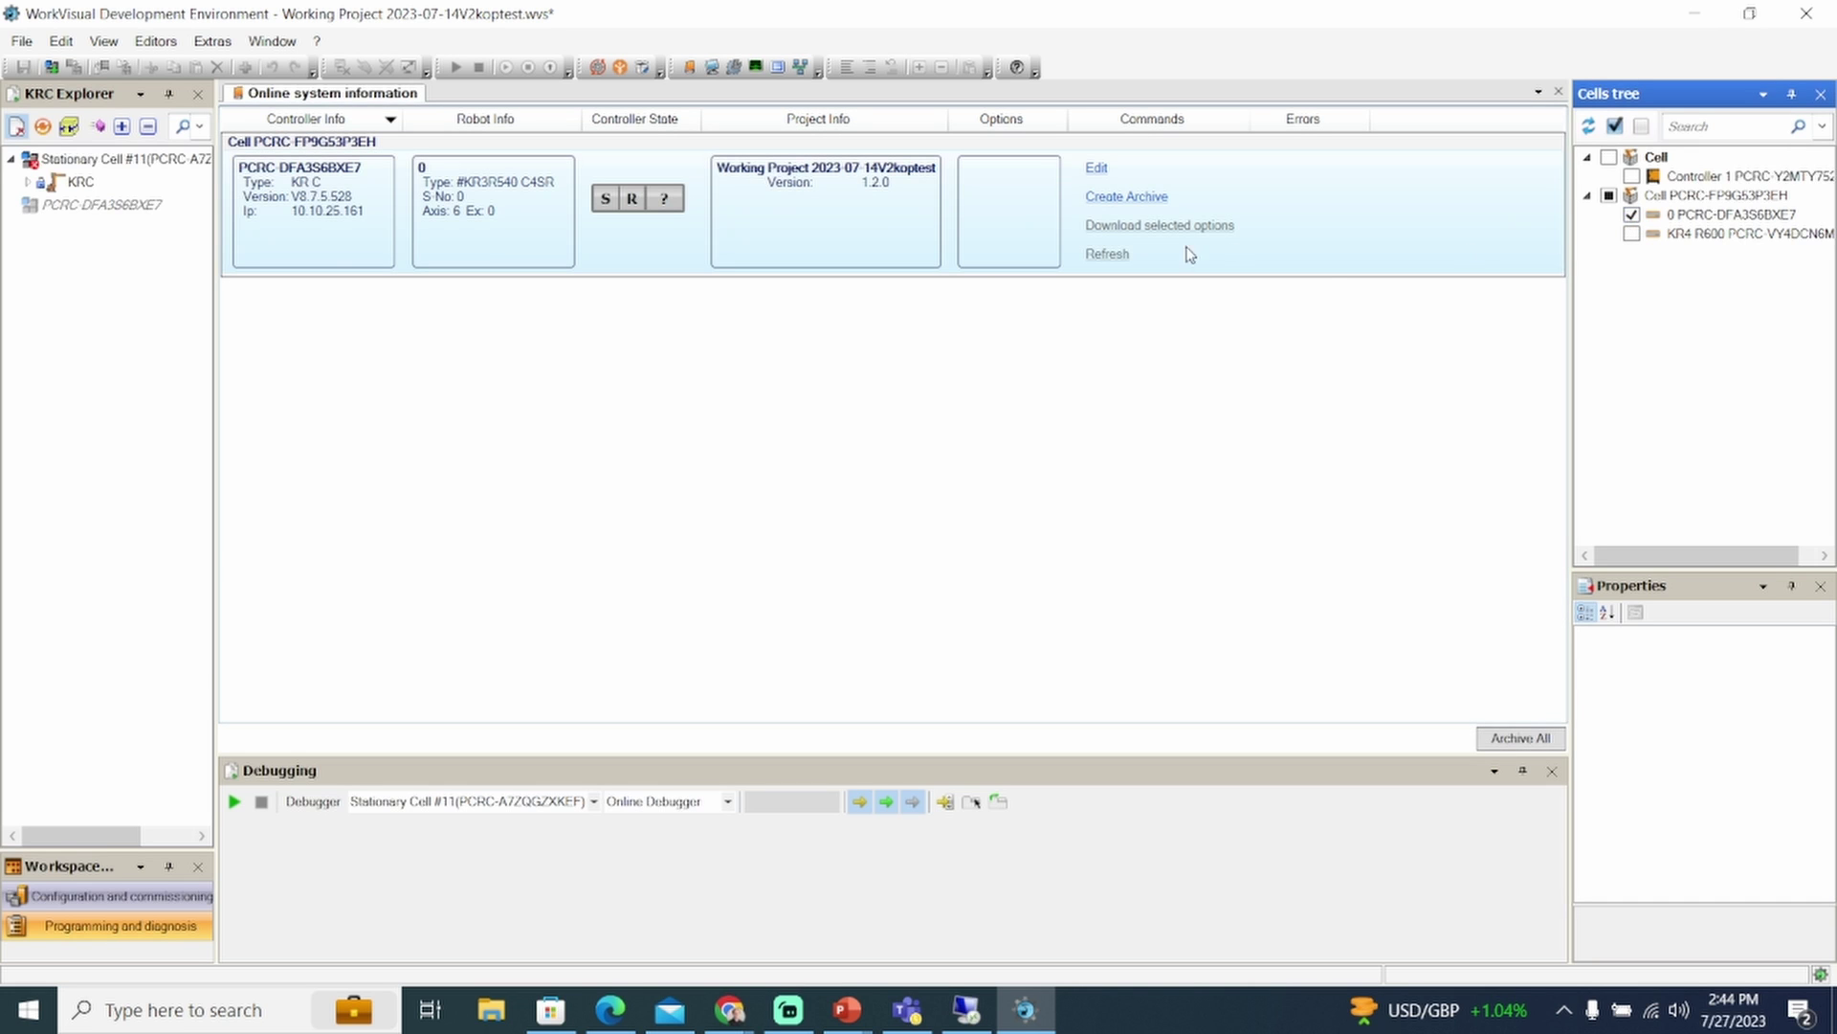
pyautogui.click(996, 194)
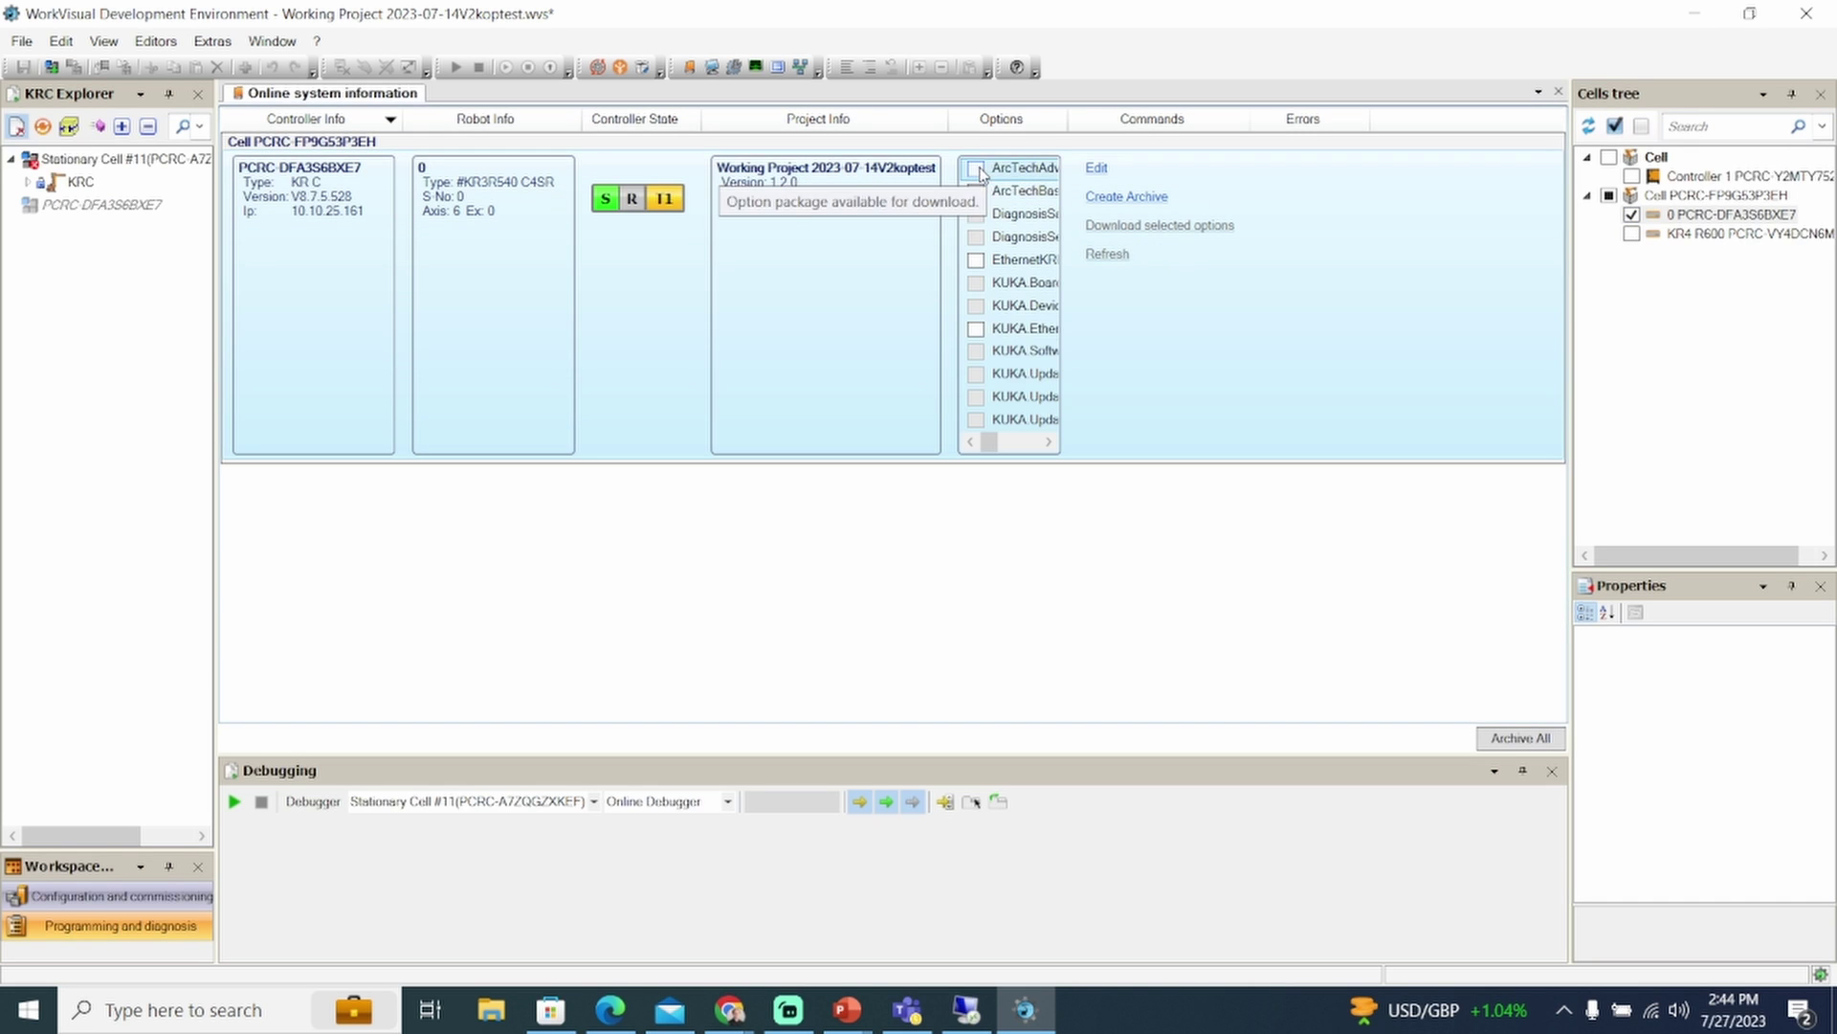
pyautogui.moveTo(1001, 442); pyautogui.dragTo(991, 442)
# Download ArcTechAdvanced, ArcTechBasic and EthernetKRL into the USB drive's KOP\KRC5 folder
pyautogui.click(969, 168)
pyautogui.click(969, 191)
pyautogui.click(969, 260)
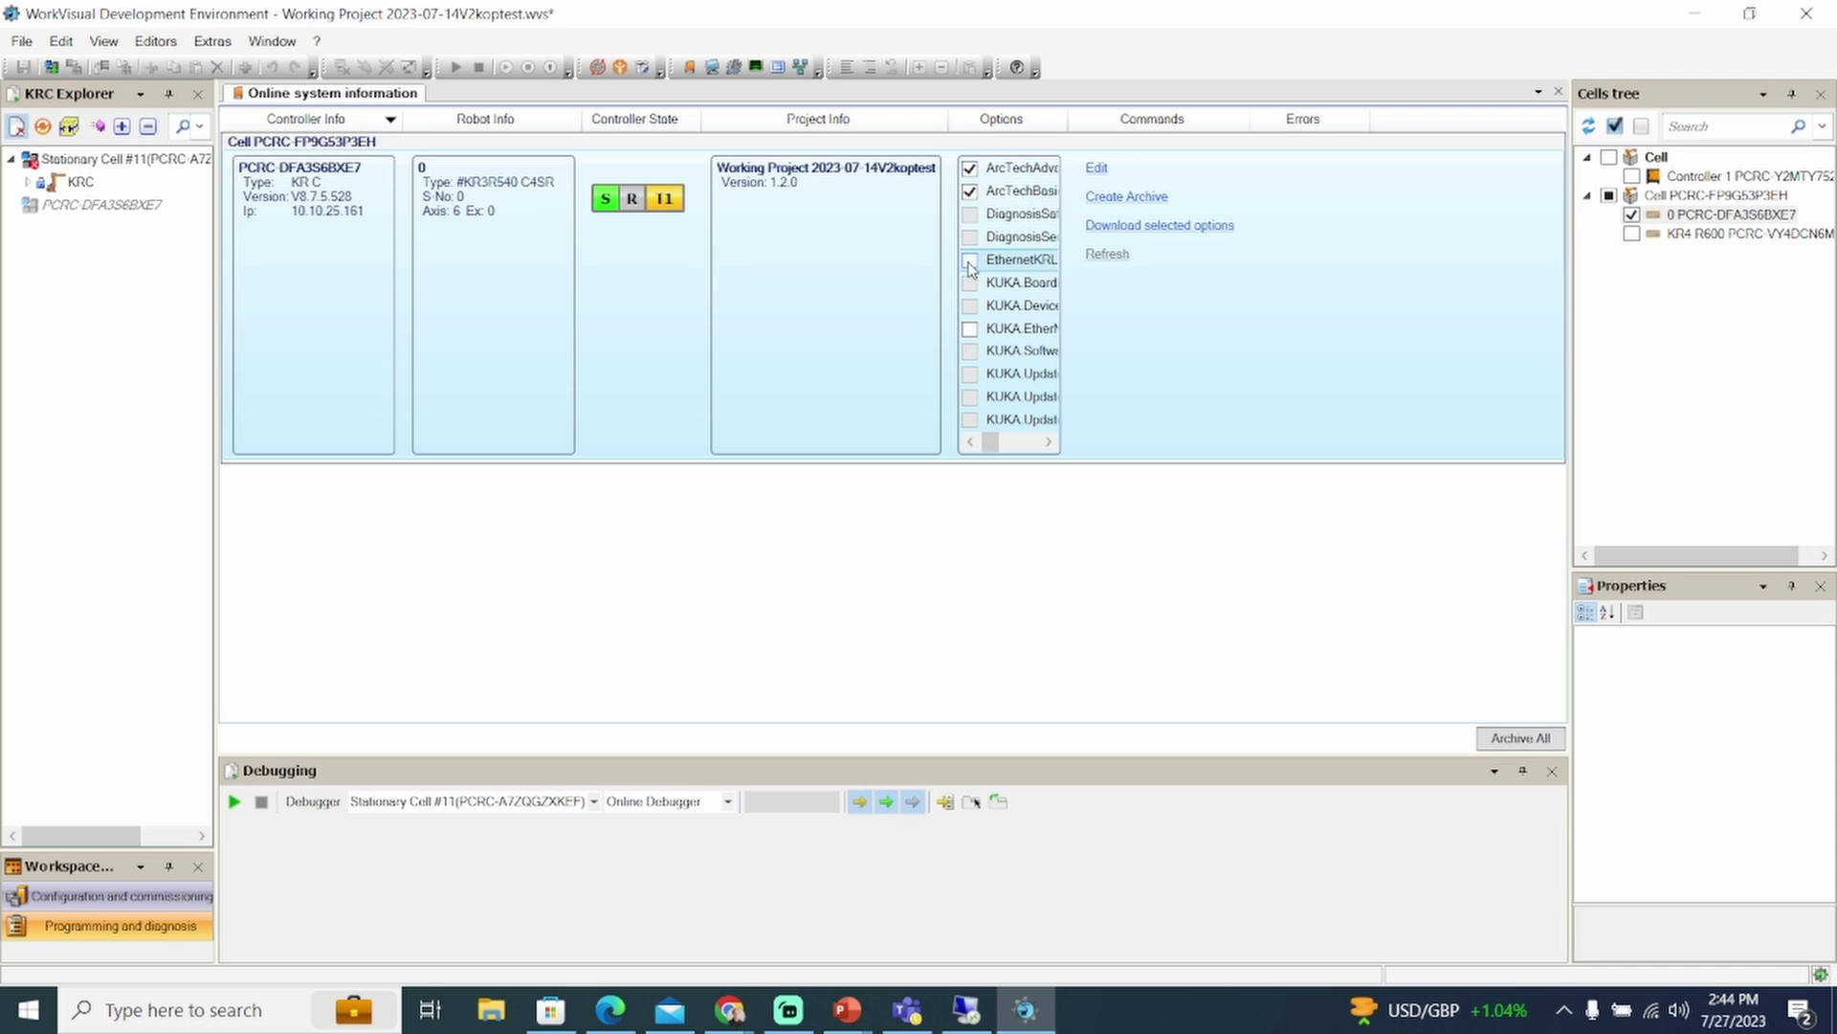
pyautogui.click(1106, 227)
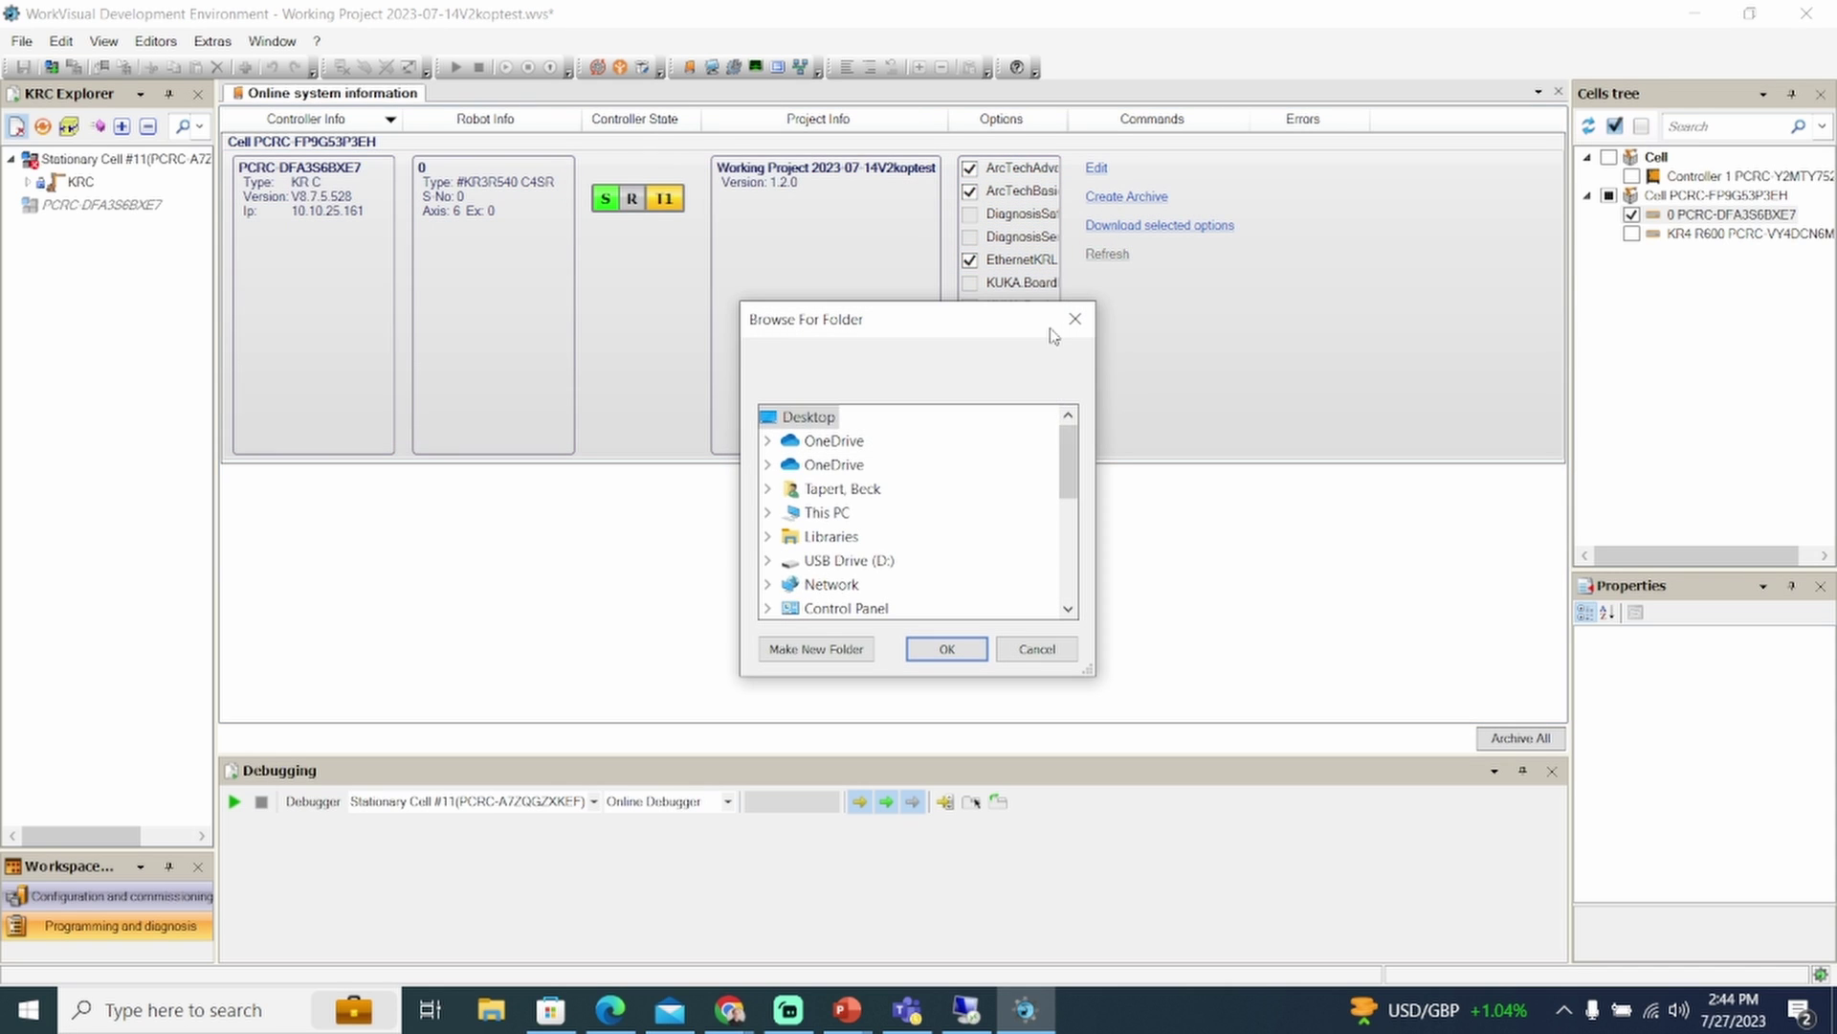
pyautogui.doubleClick(840, 561)
pyautogui.doubleClick(839, 536)
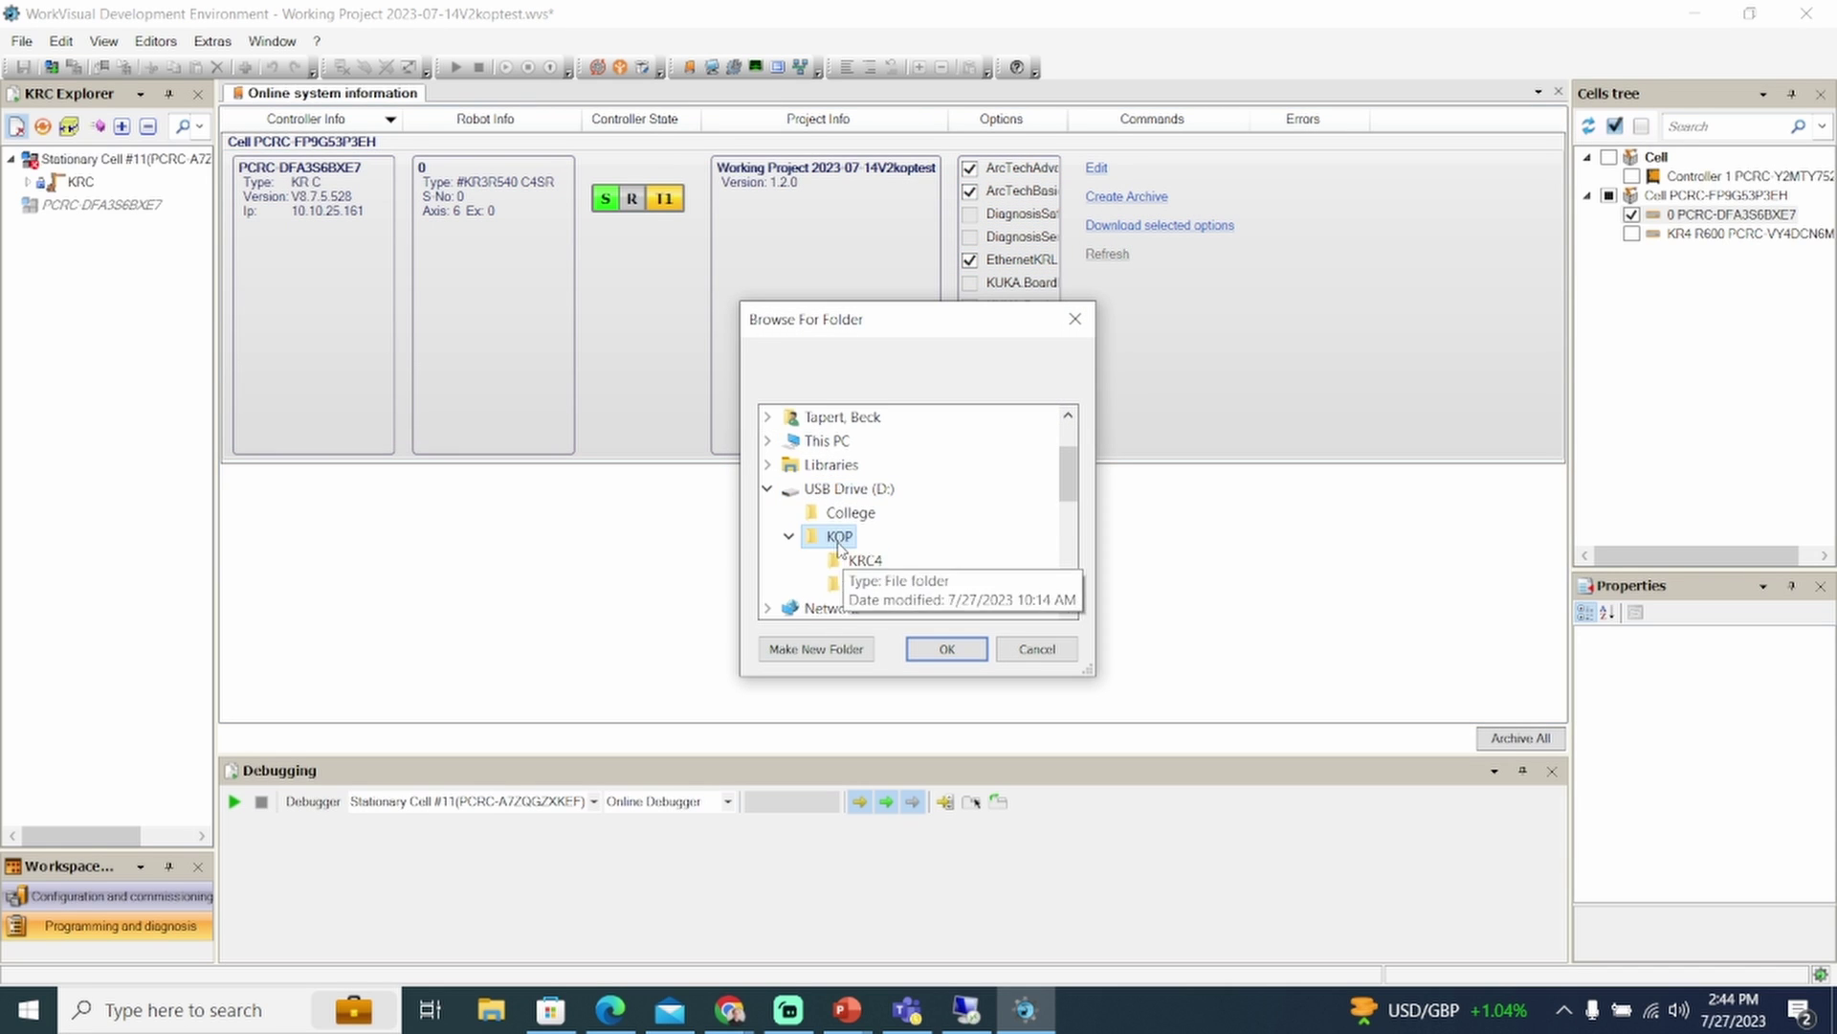
pyautogui.click(883, 579)
pyautogui.click(946, 650)
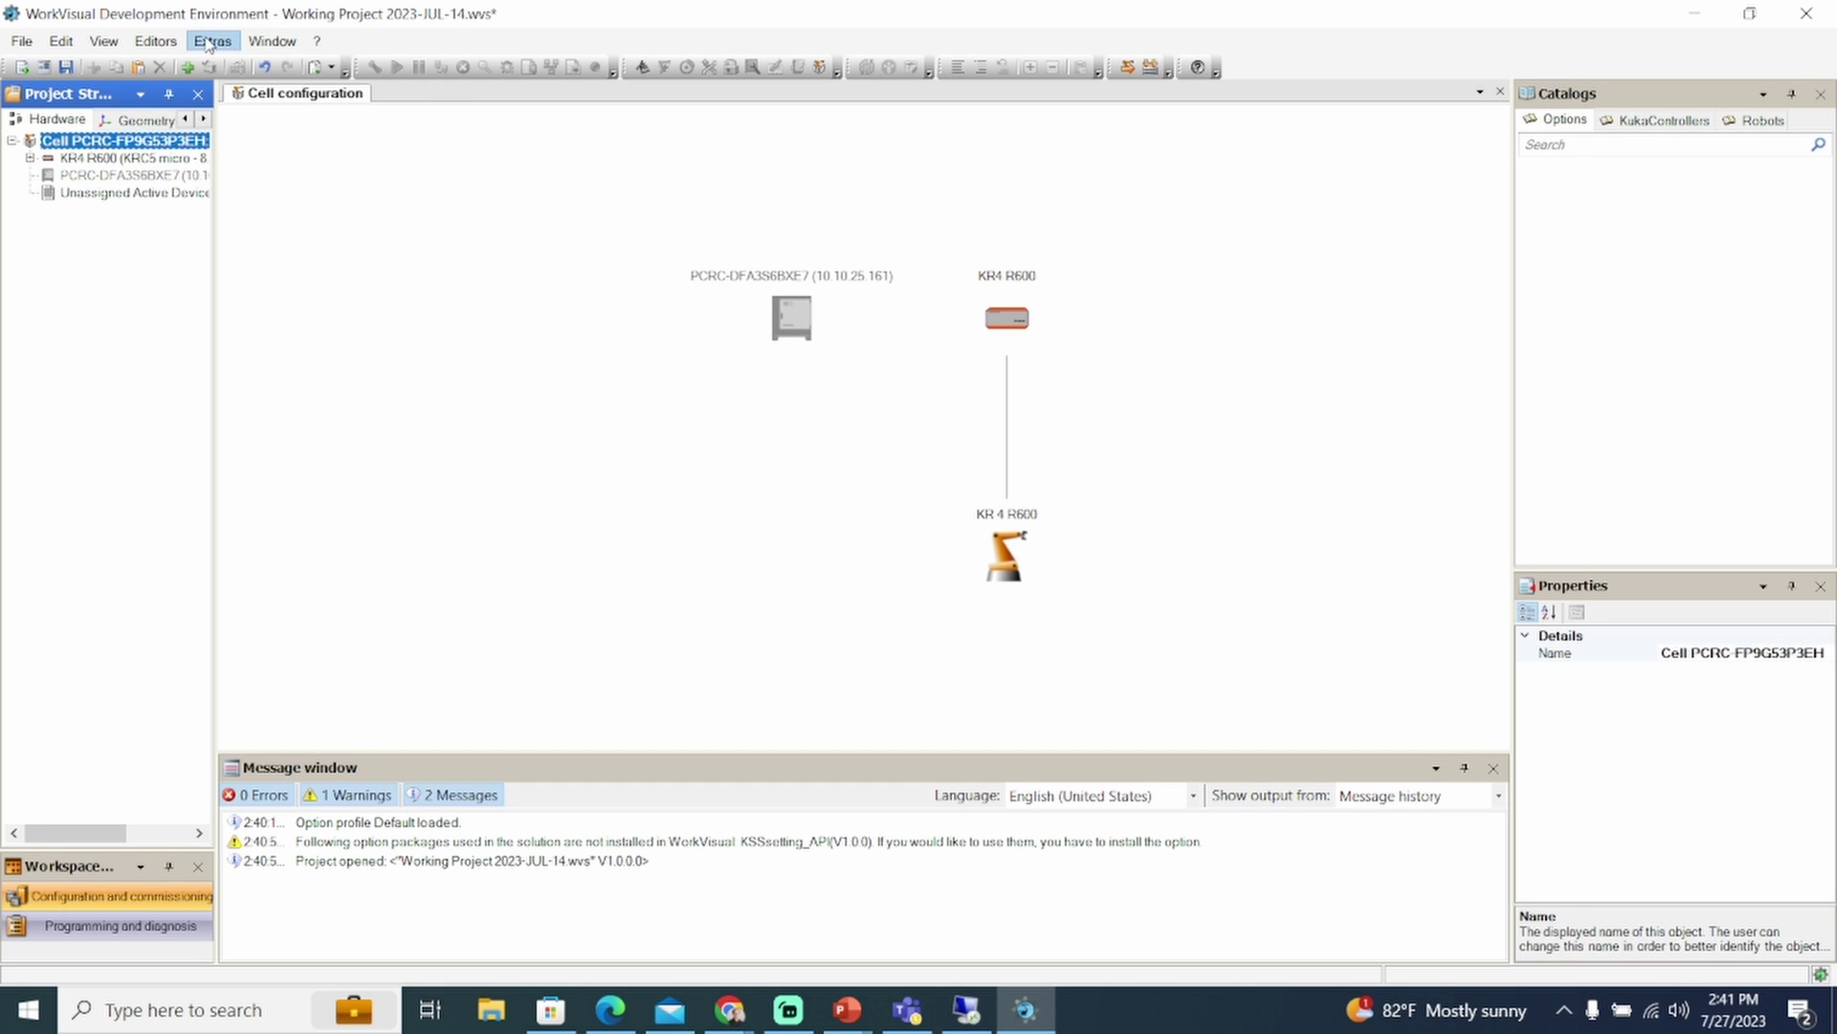
# Activate myprofile in Option Package Management, saving the solution when prompted
pyautogui.click(208, 43)
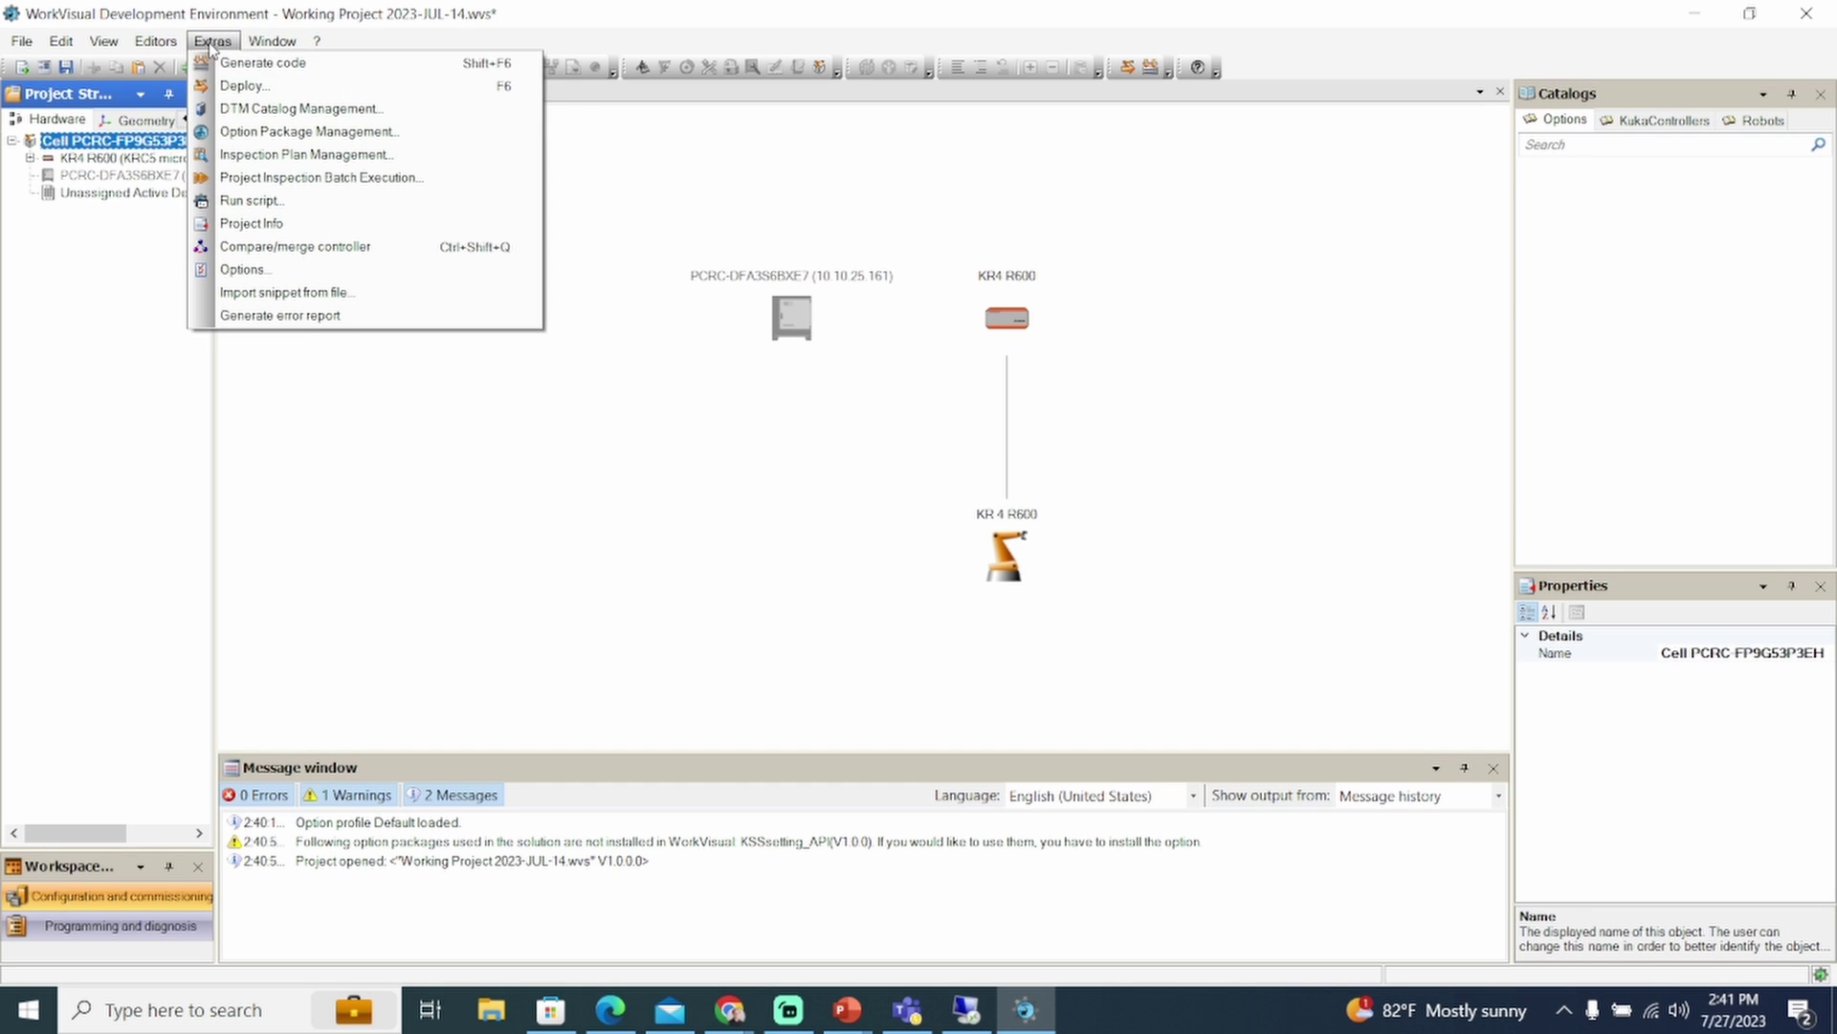
pyautogui.click(248, 135)
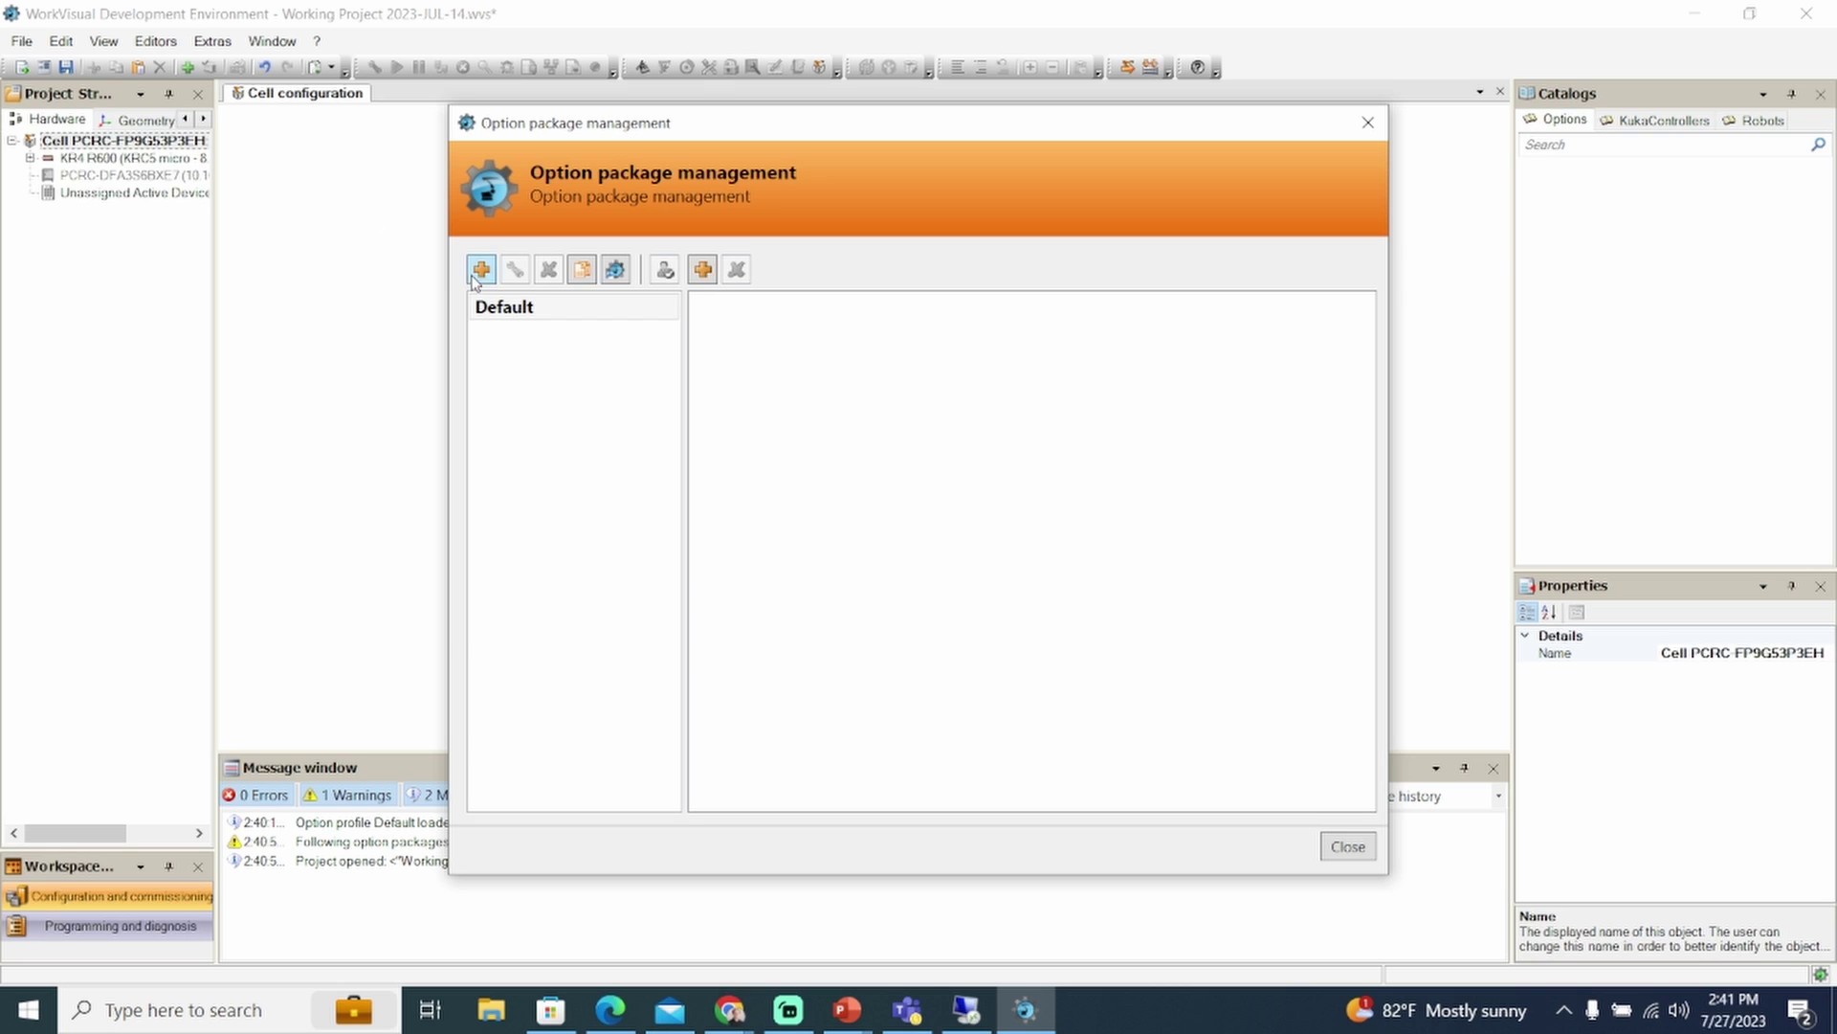
pyautogui.click(525, 341)
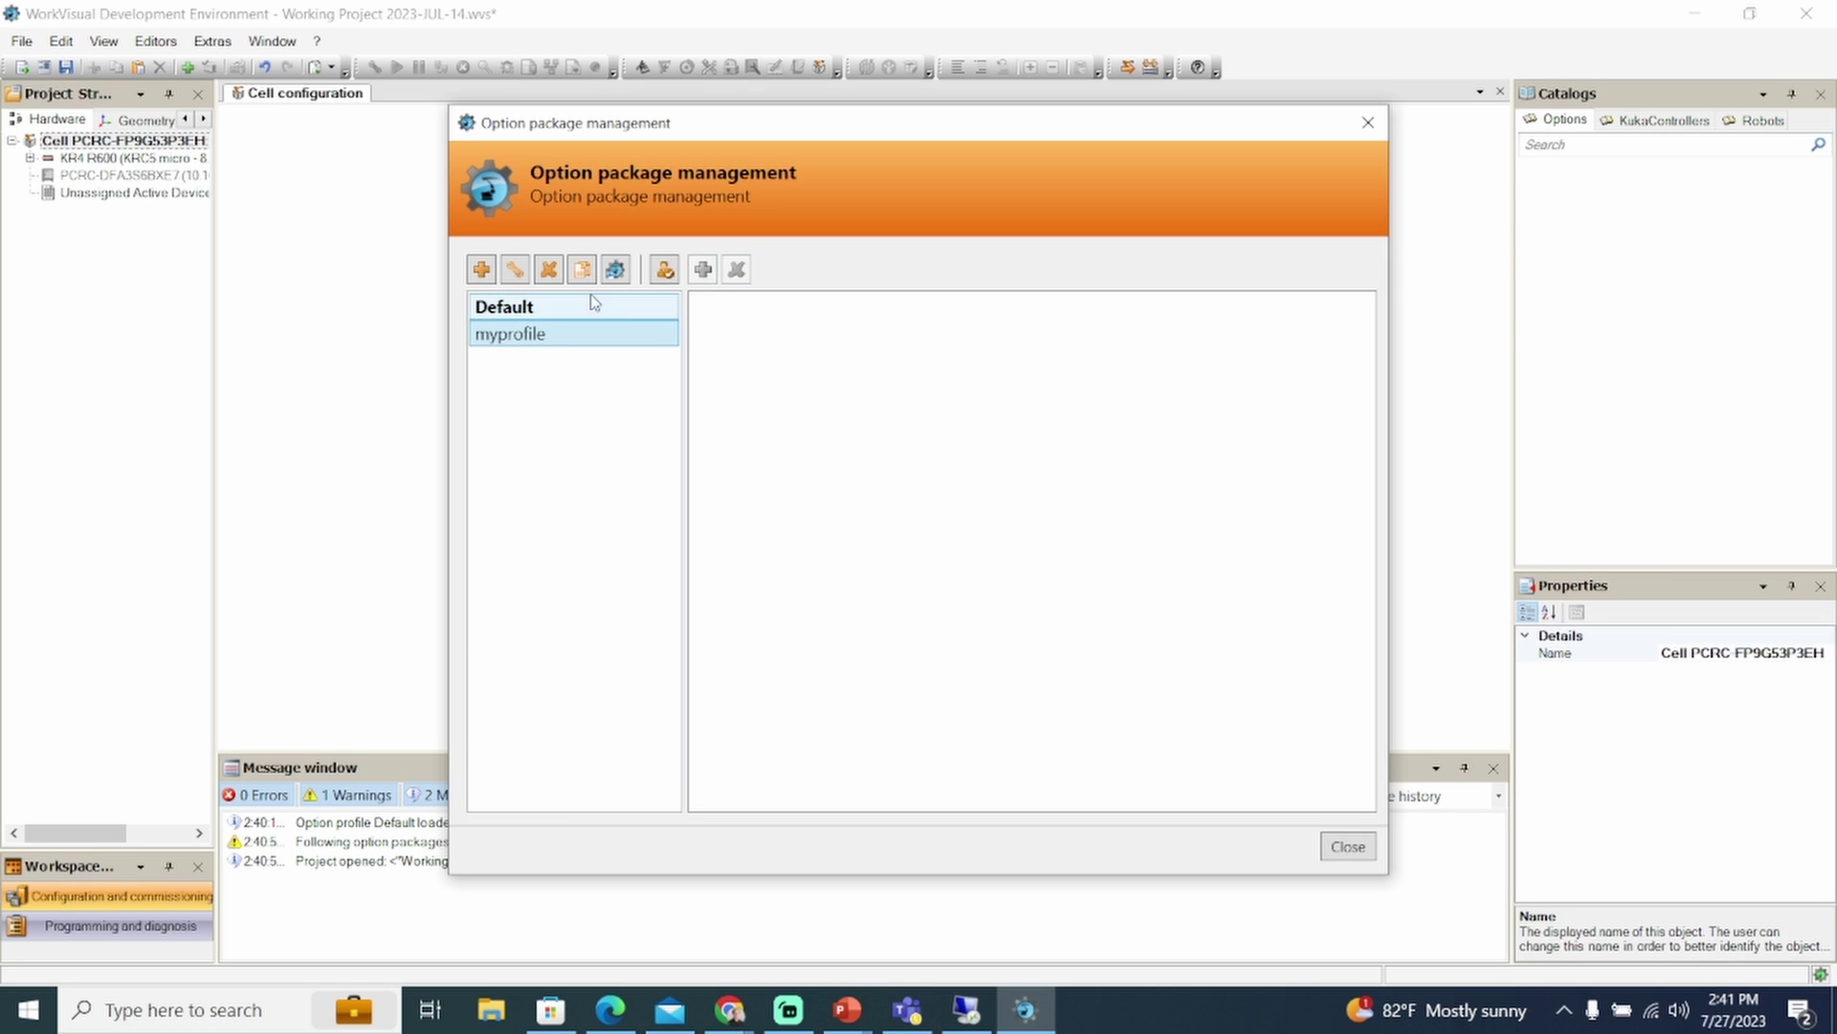
pyautogui.click(665, 270)
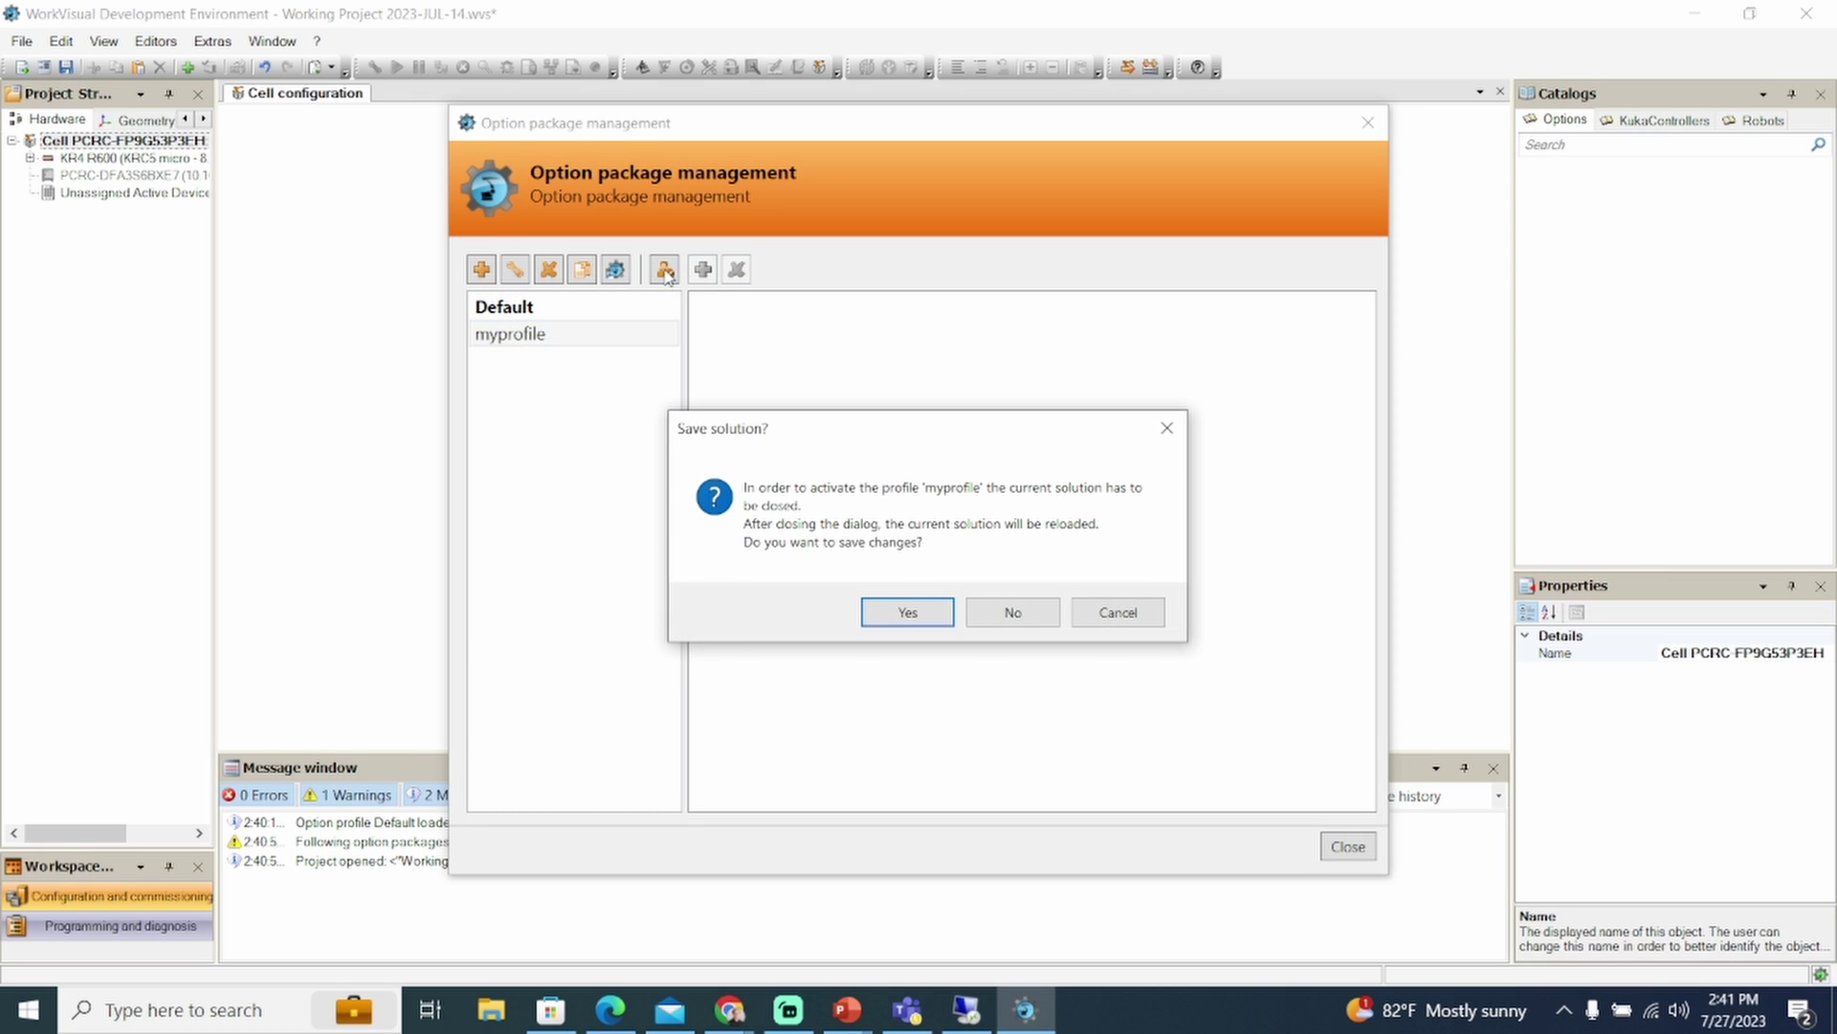
pyautogui.click(907, 612)
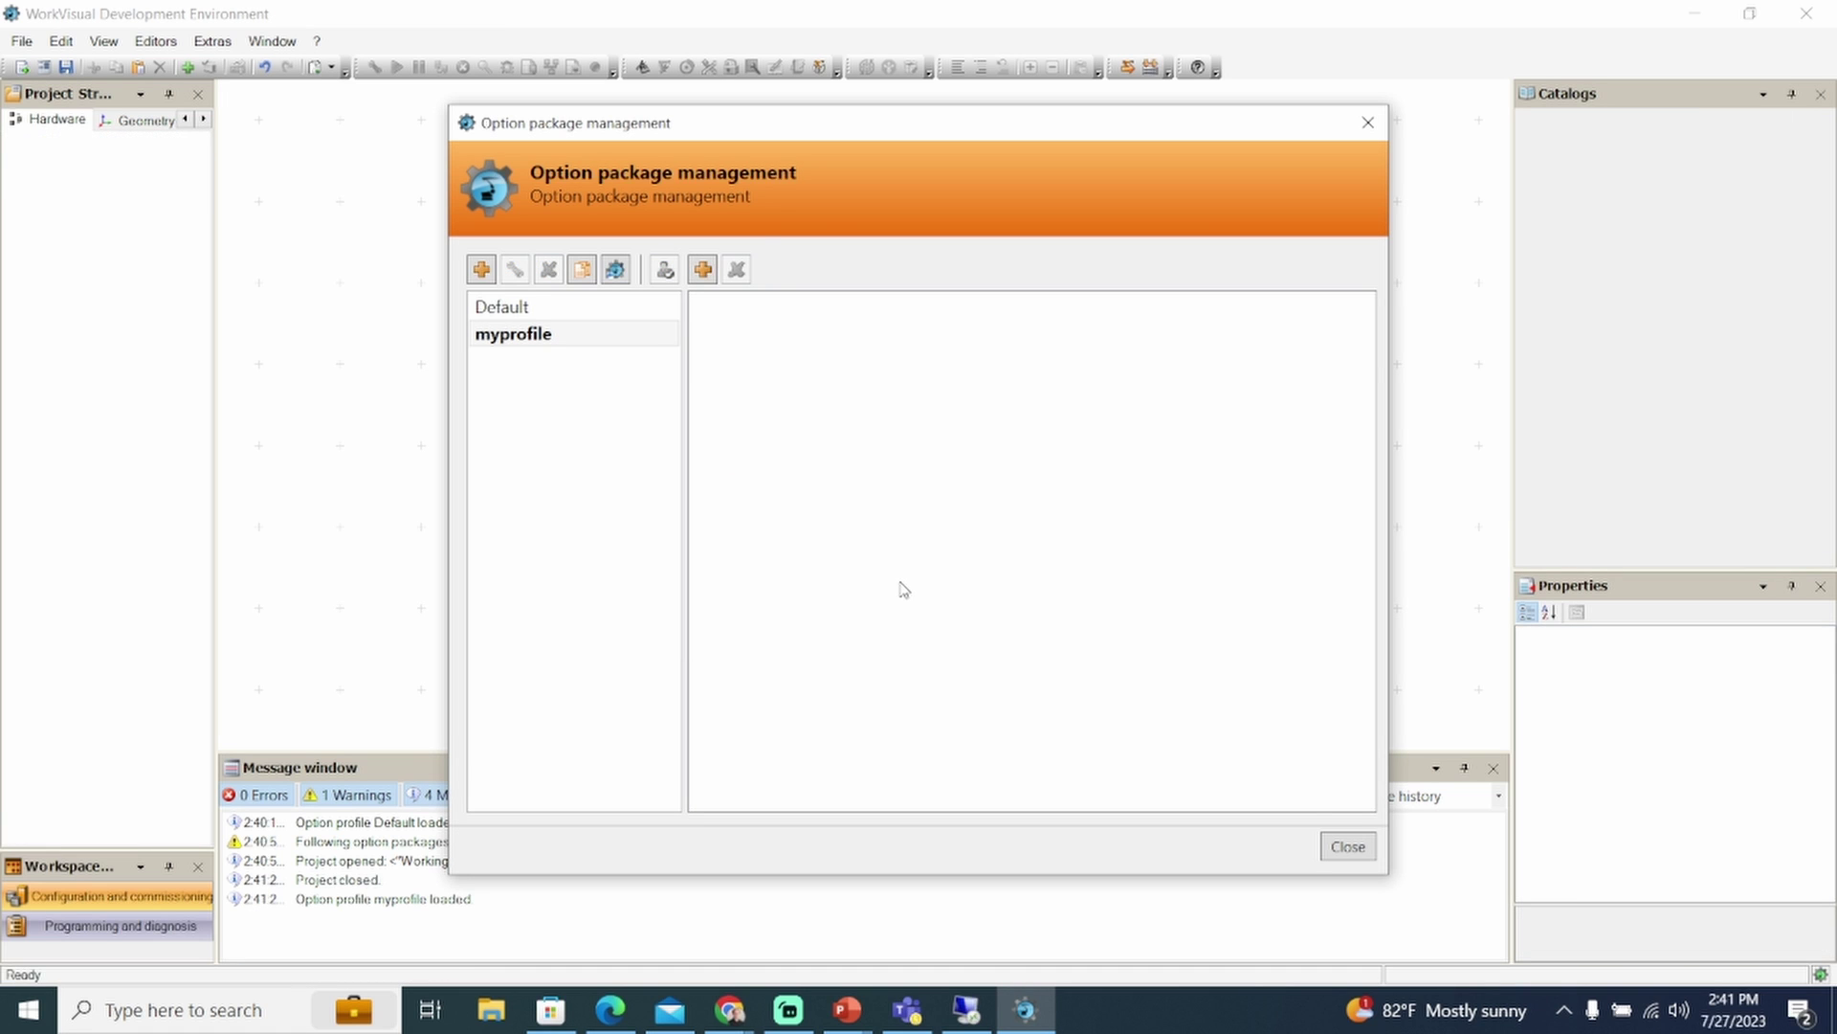
# Install all six .kop packages from USB D:\KOP\KRC4 into myprofile and restart
pyautogui.click(704, 270)
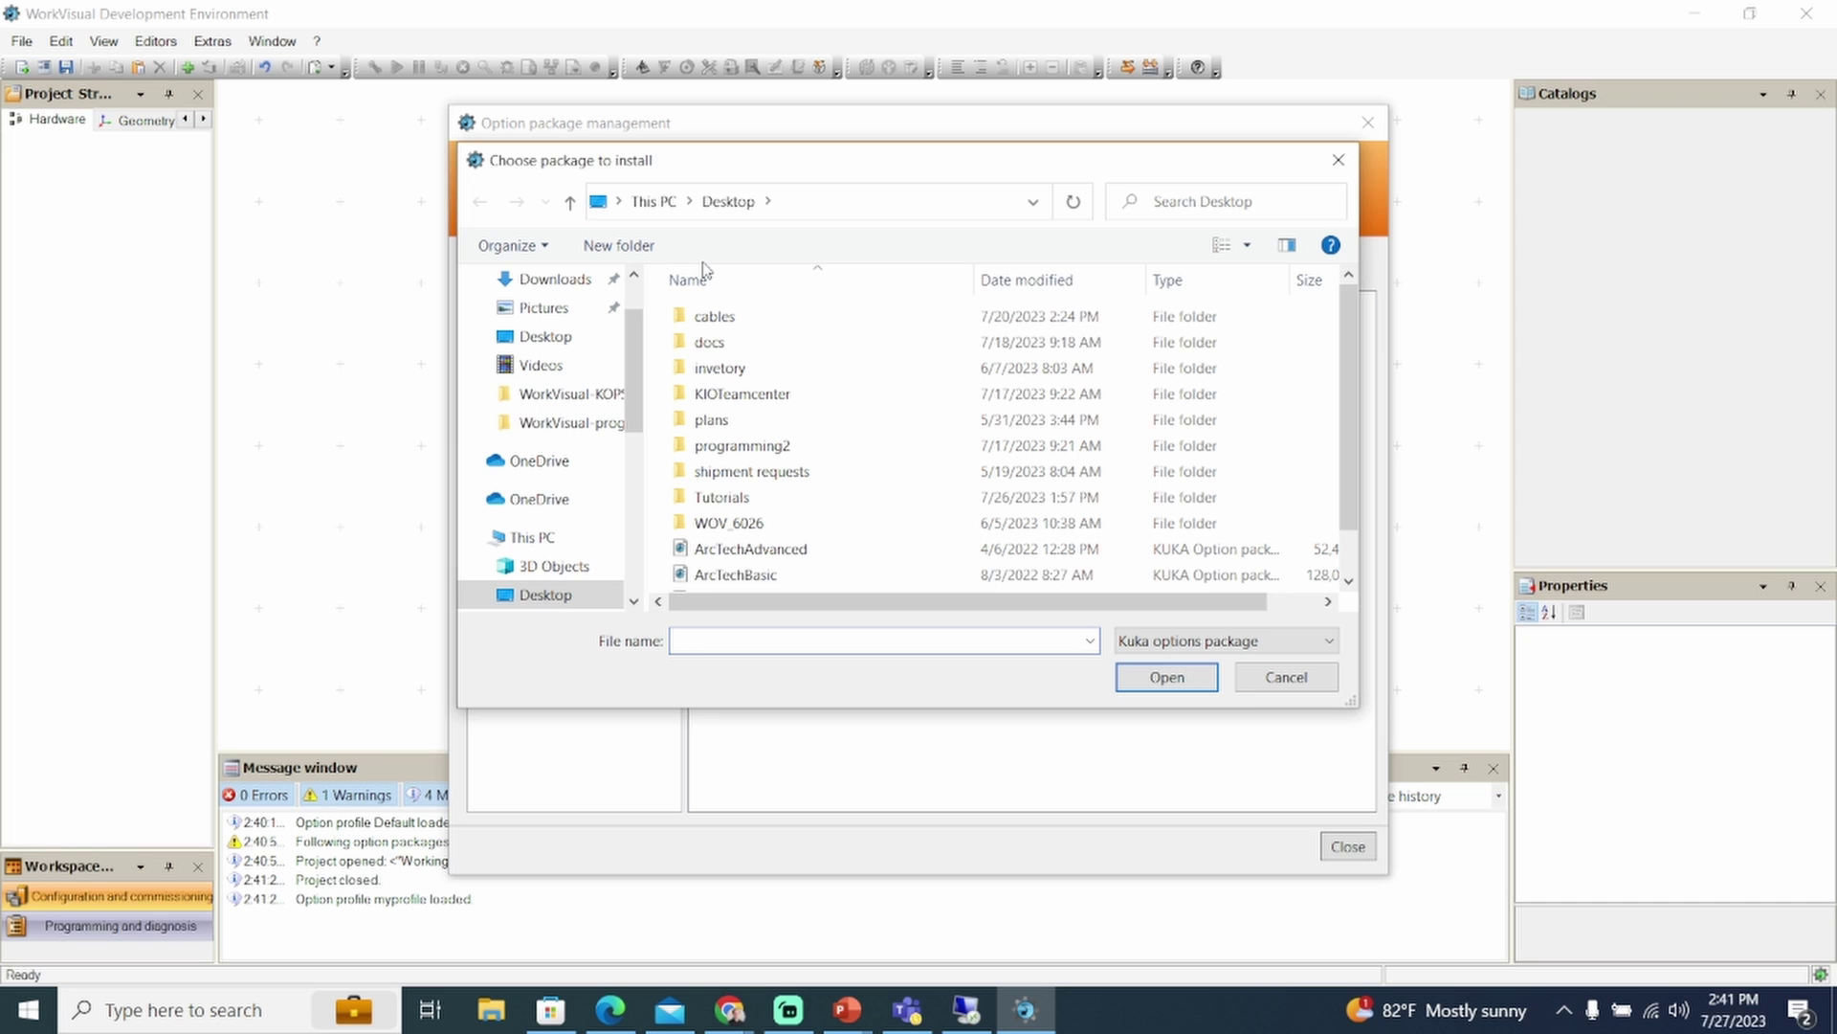
pyautogui.moveTo(632, 408); pyautogui.dragTo(631, 488)
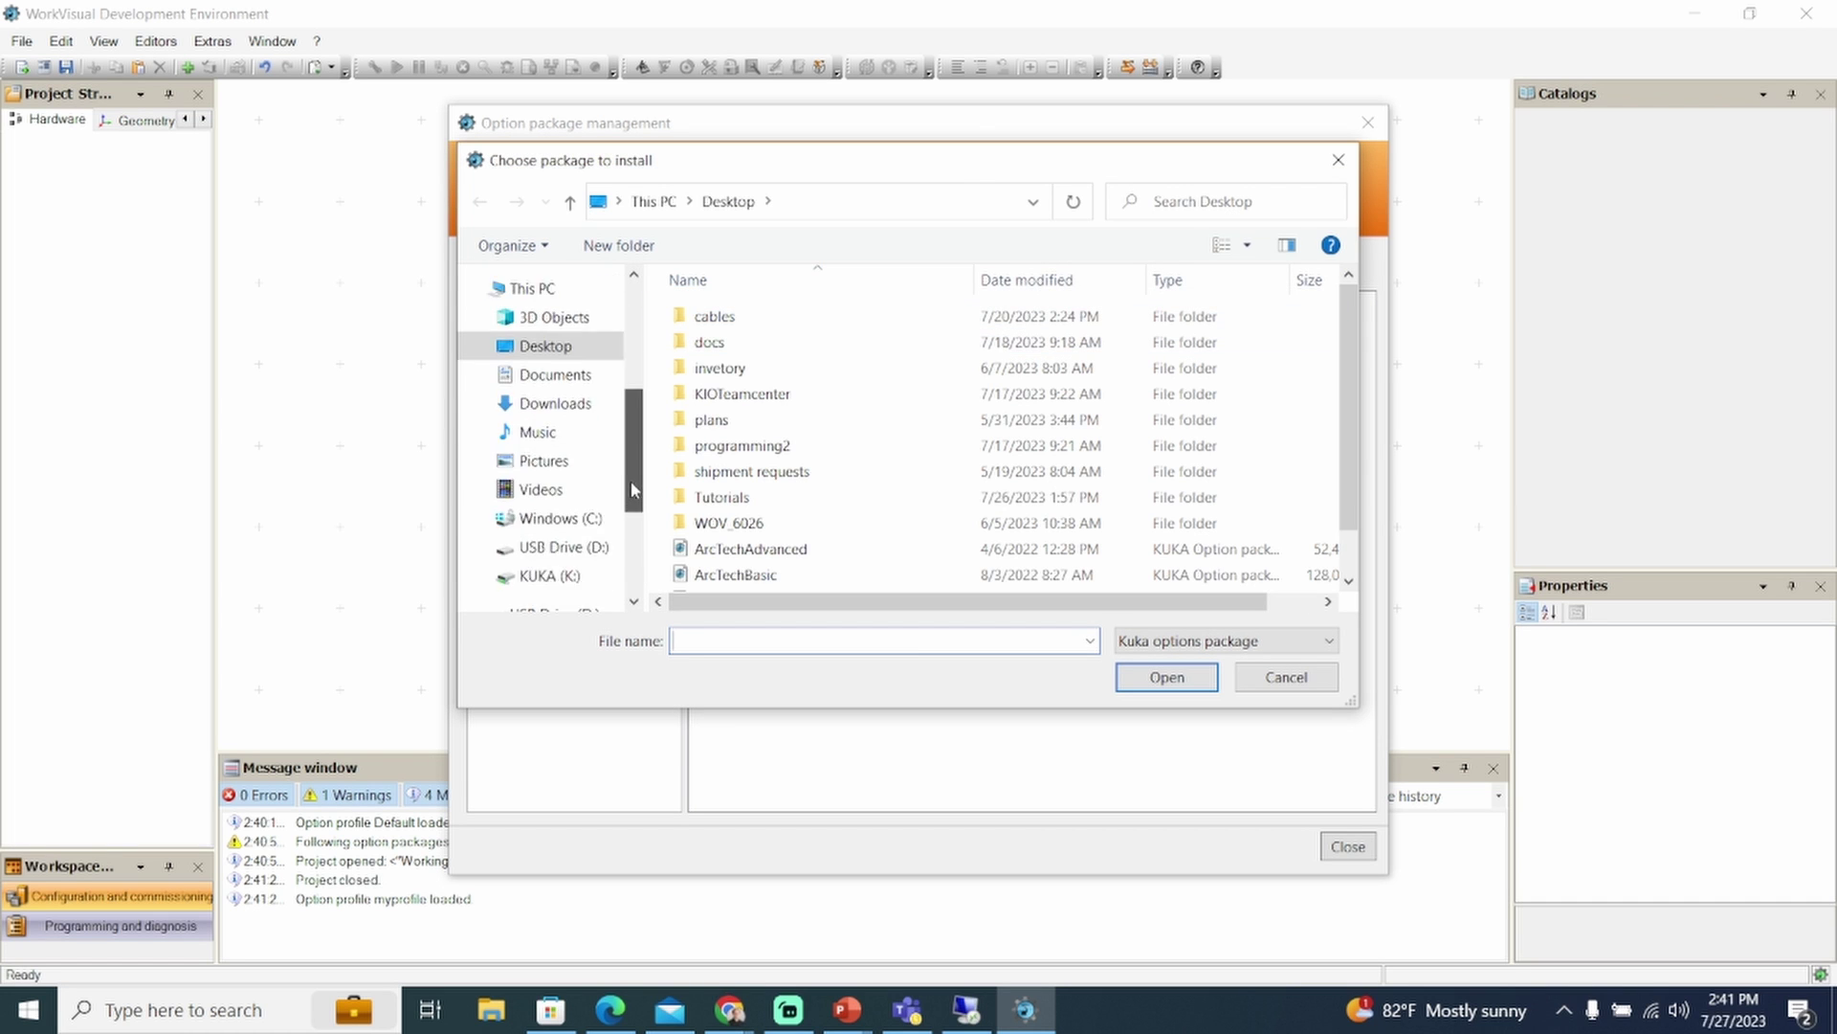
pyautogui.scroll(-2, 541, 431)
pyautogui.click(532, 546)
pyautogui.doubleClick(737, 341)
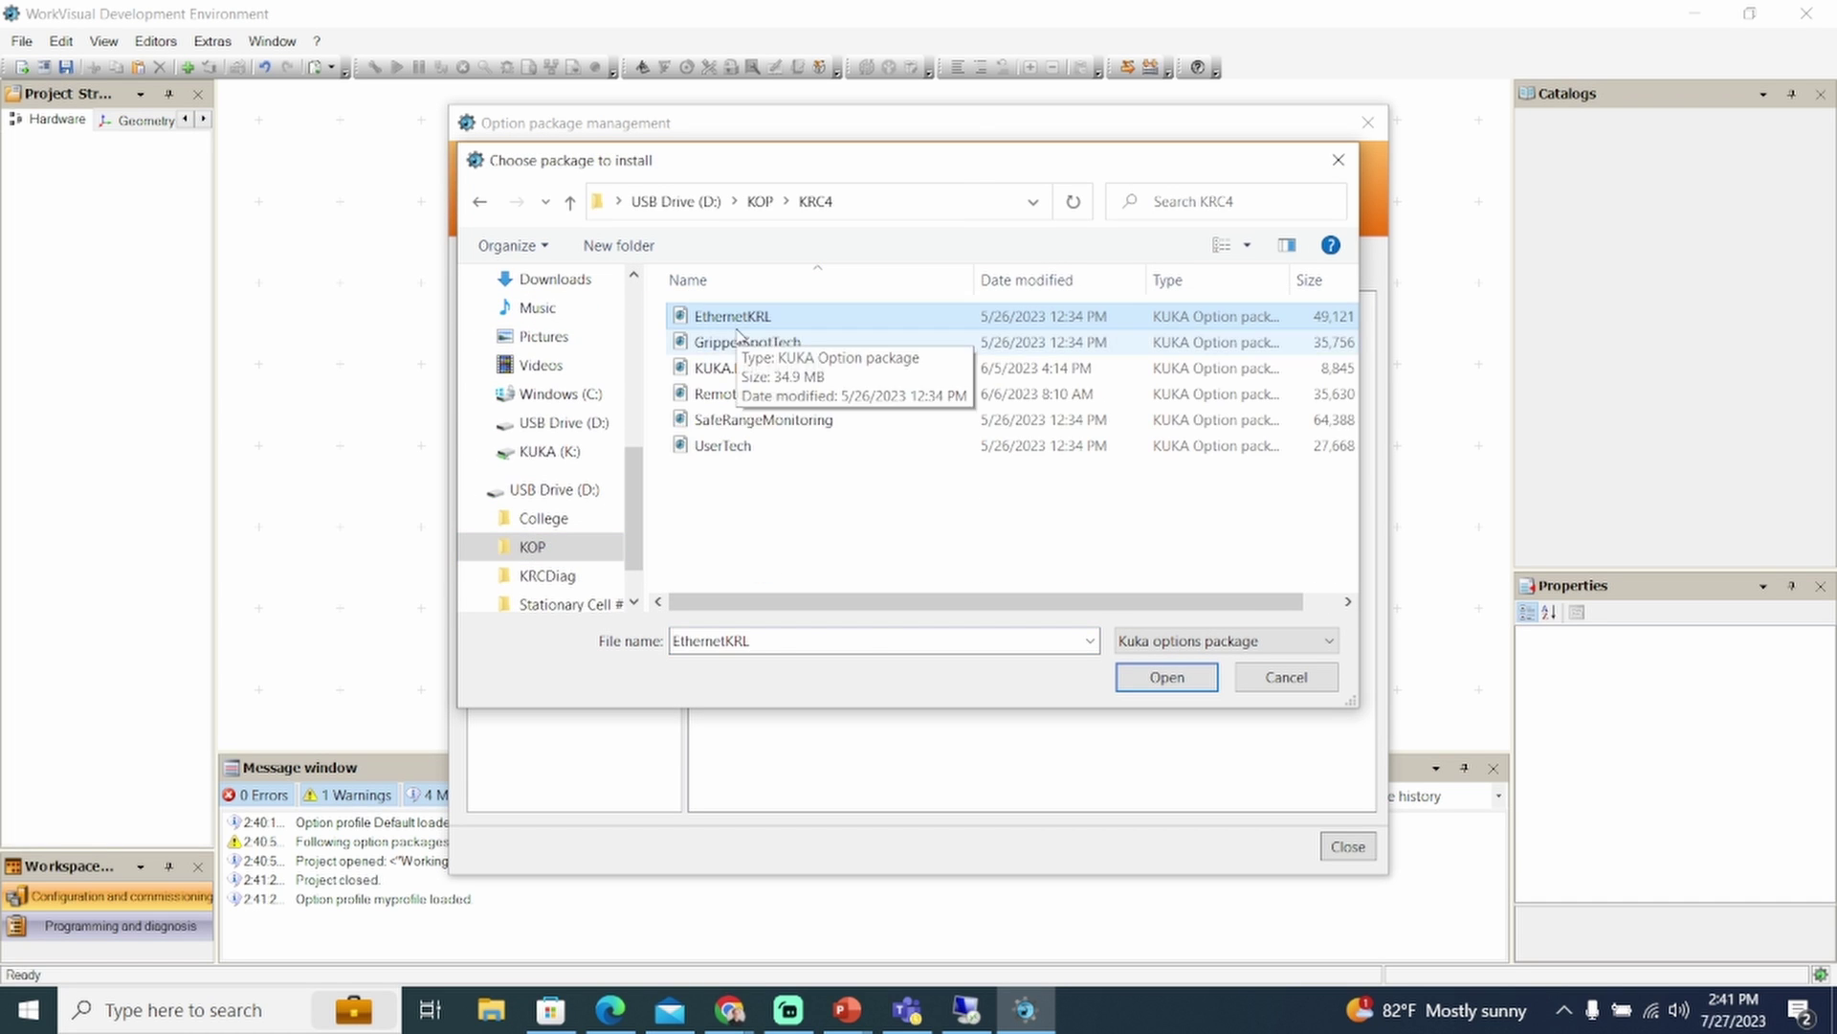
pyautogui.moveTo(737, 335); pyautogui.dragTo(792, 484)
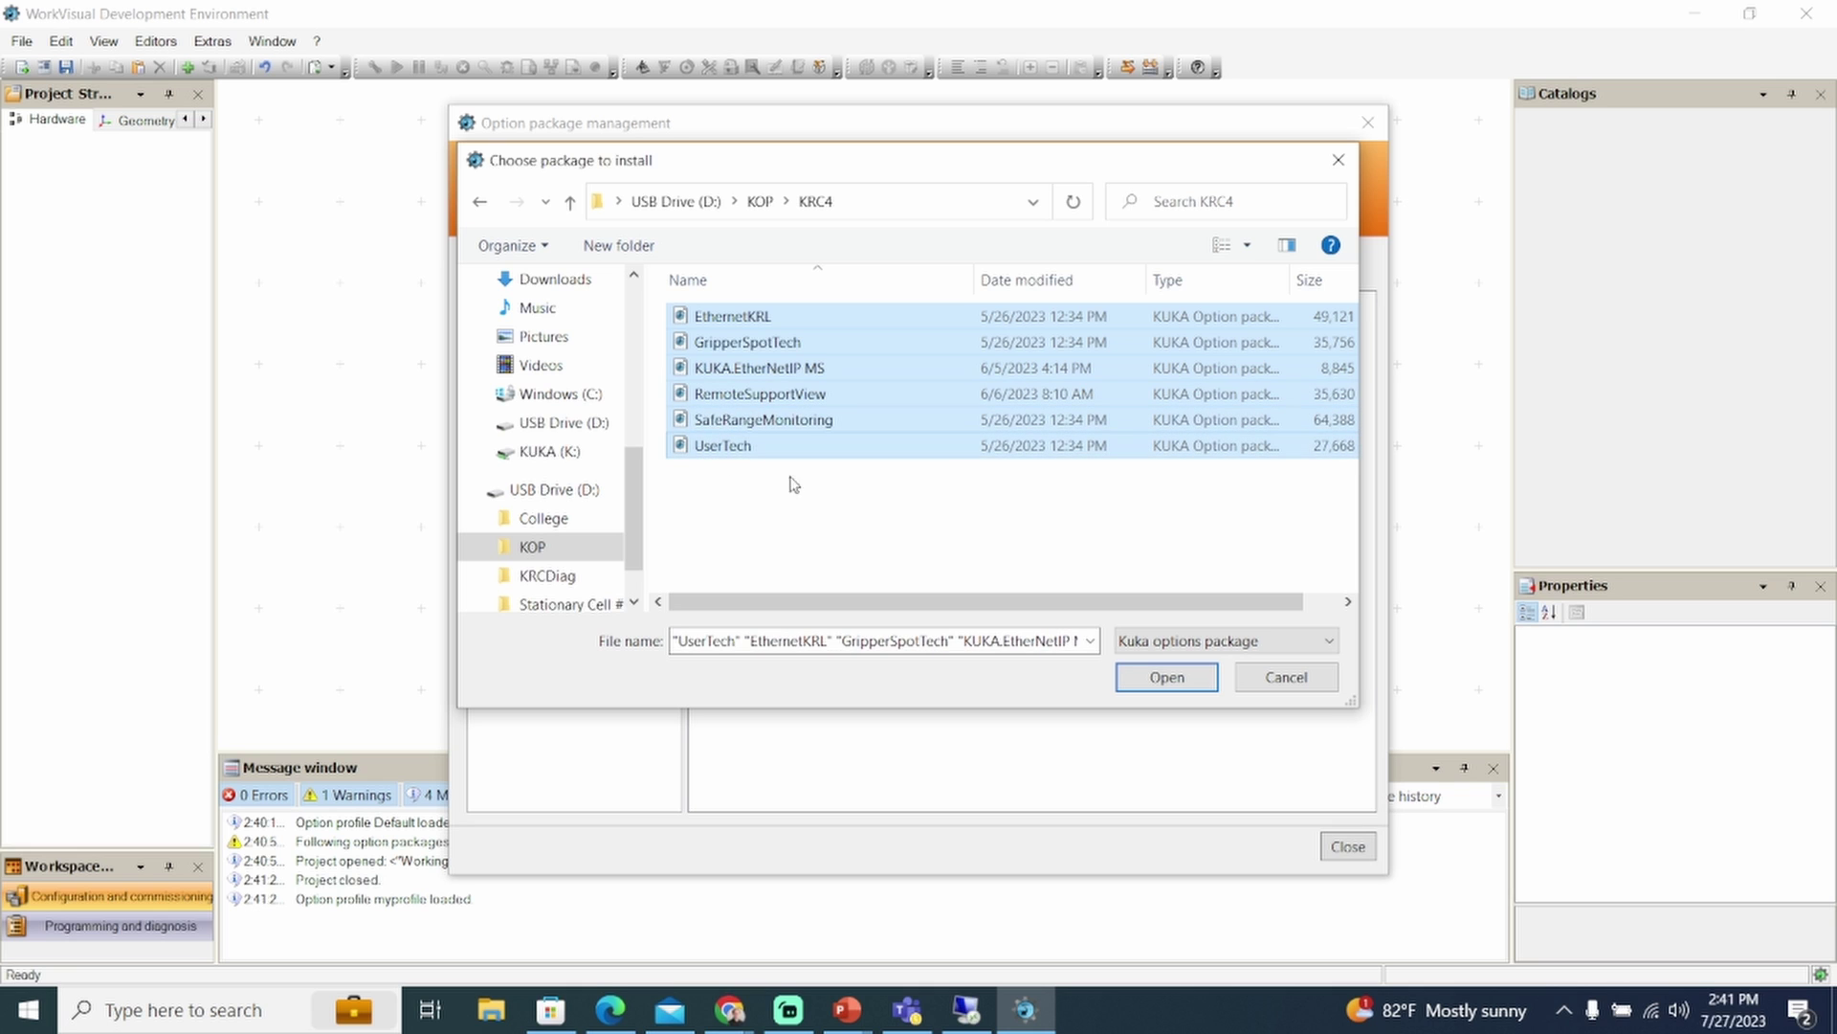
pyautogui.click(1166, 676)
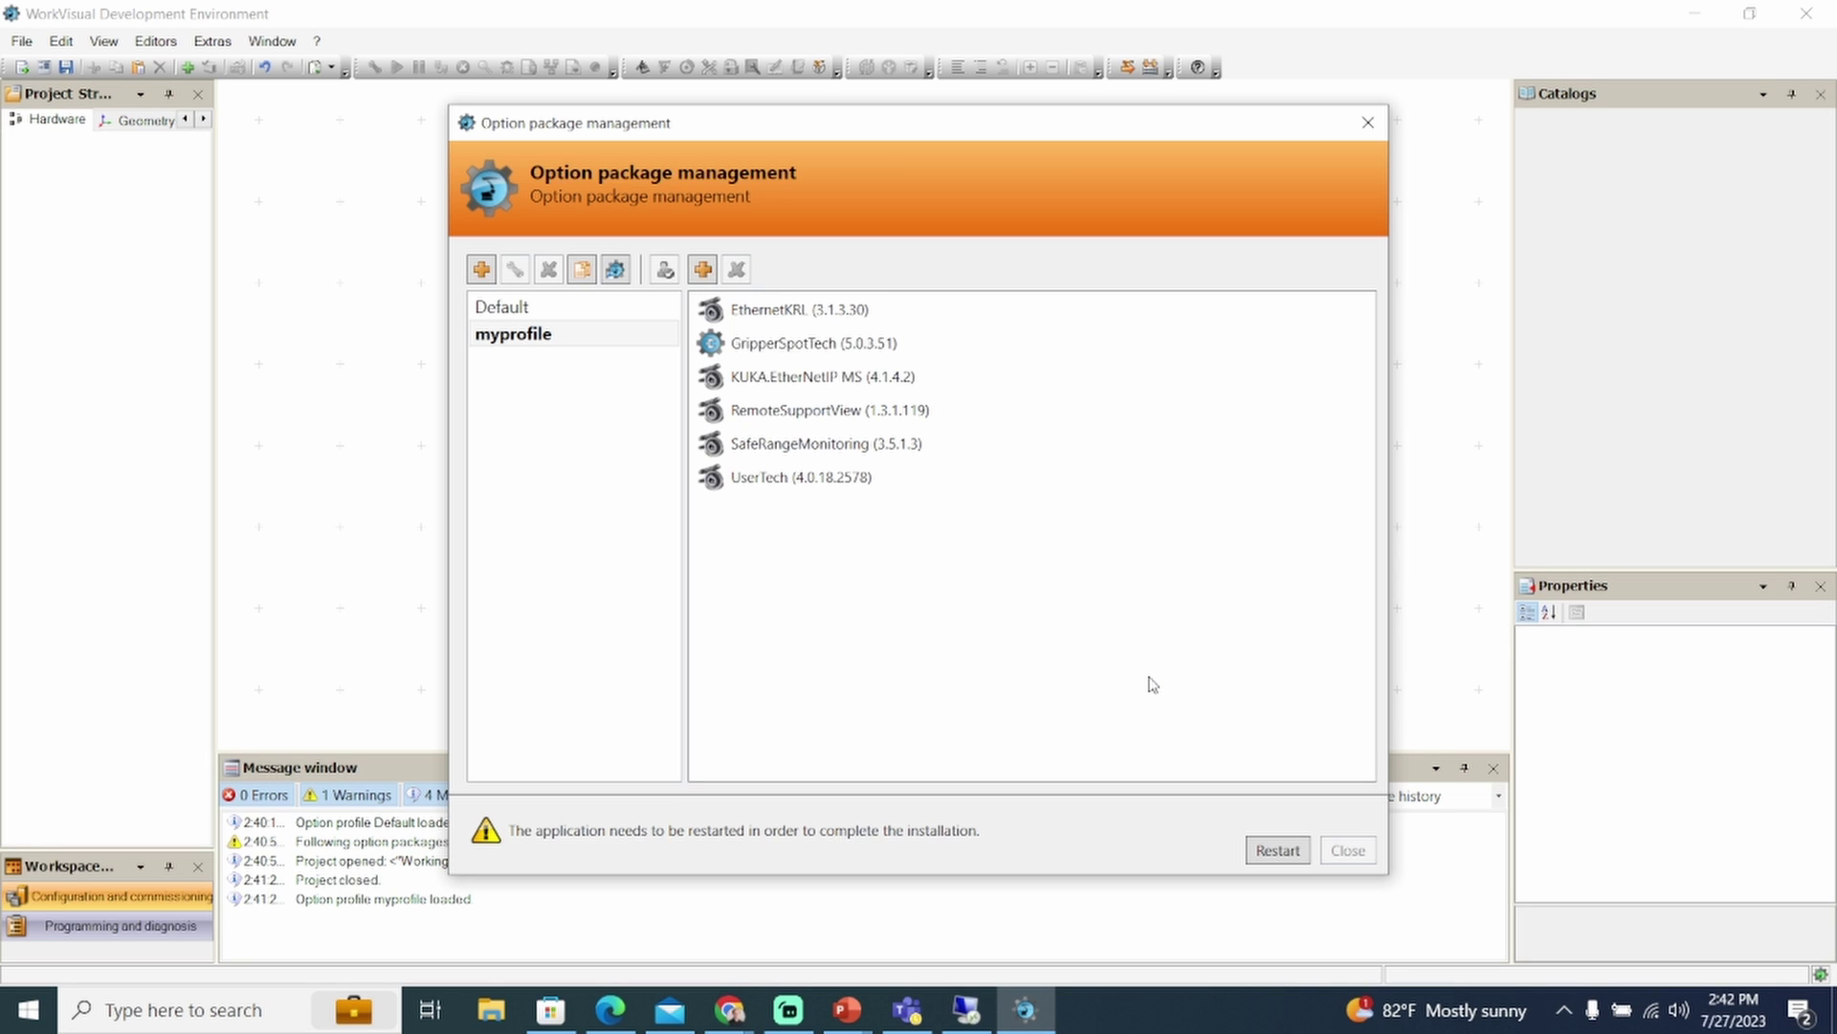
pyautogui.click(1260, 852)
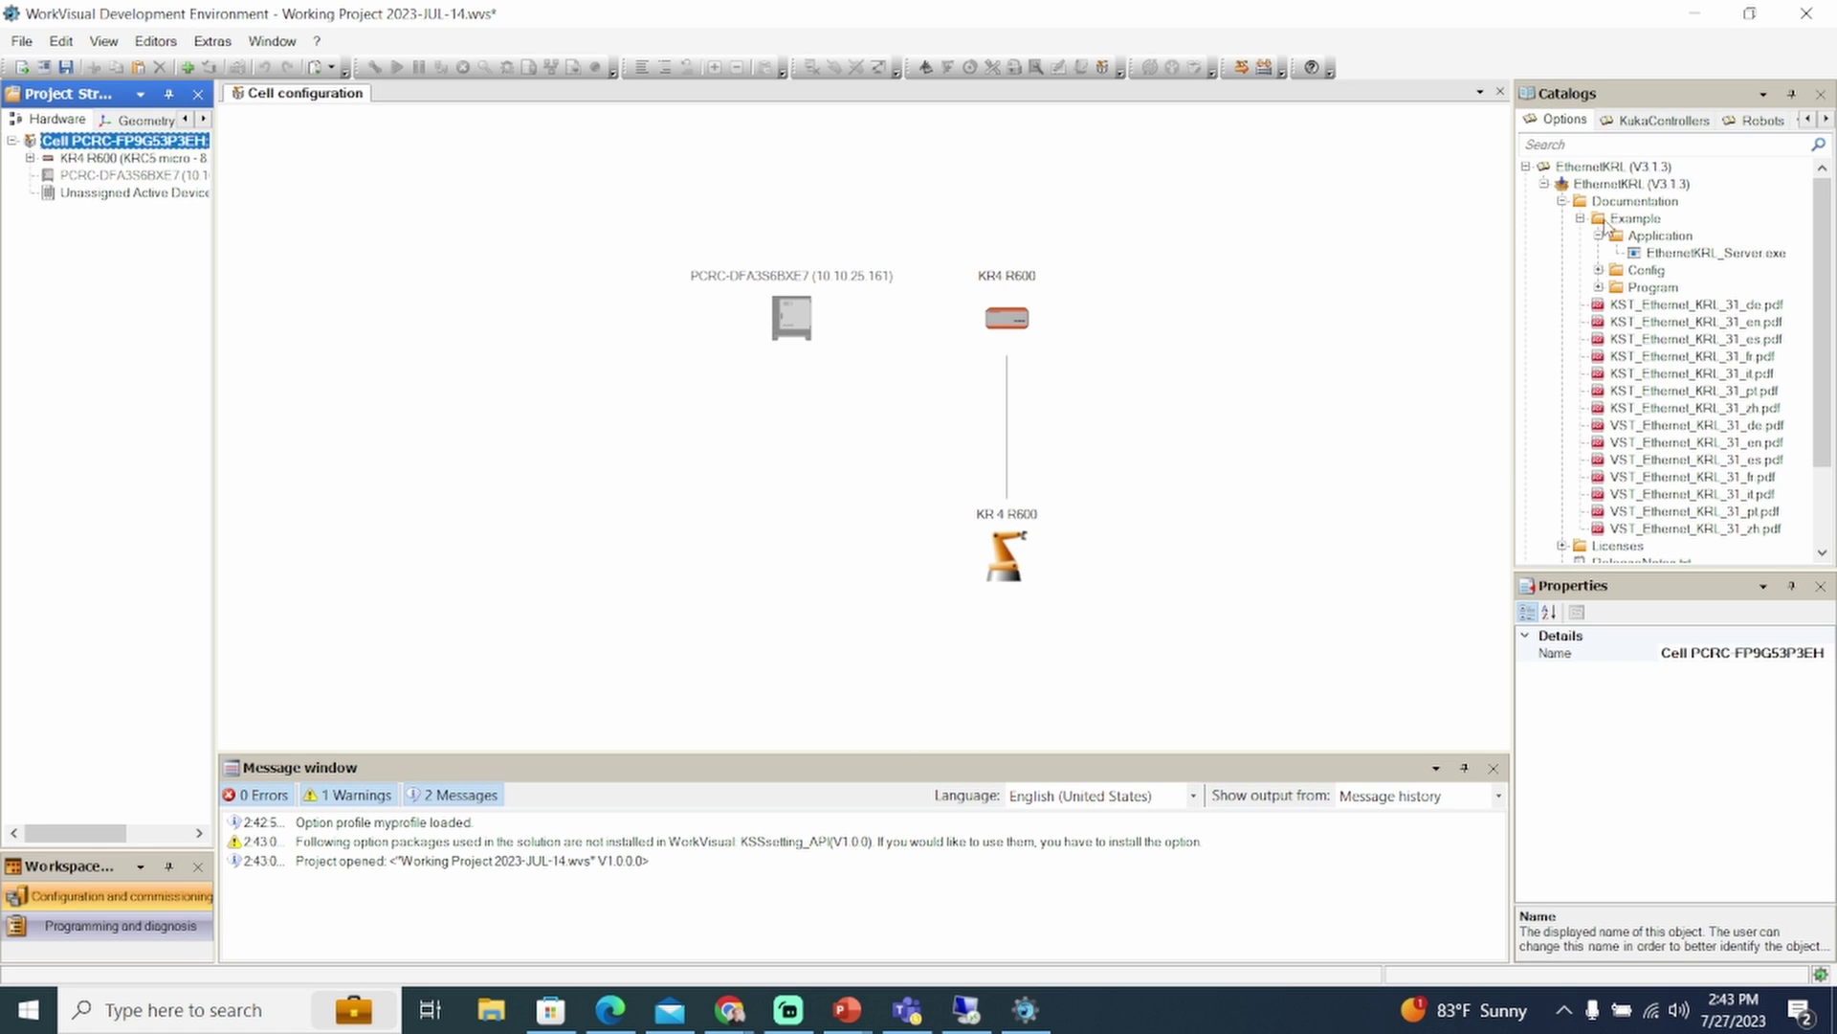
# Activate the KRC5 option profile, saving the project and restarting
pyautogui.click(1542, 182)
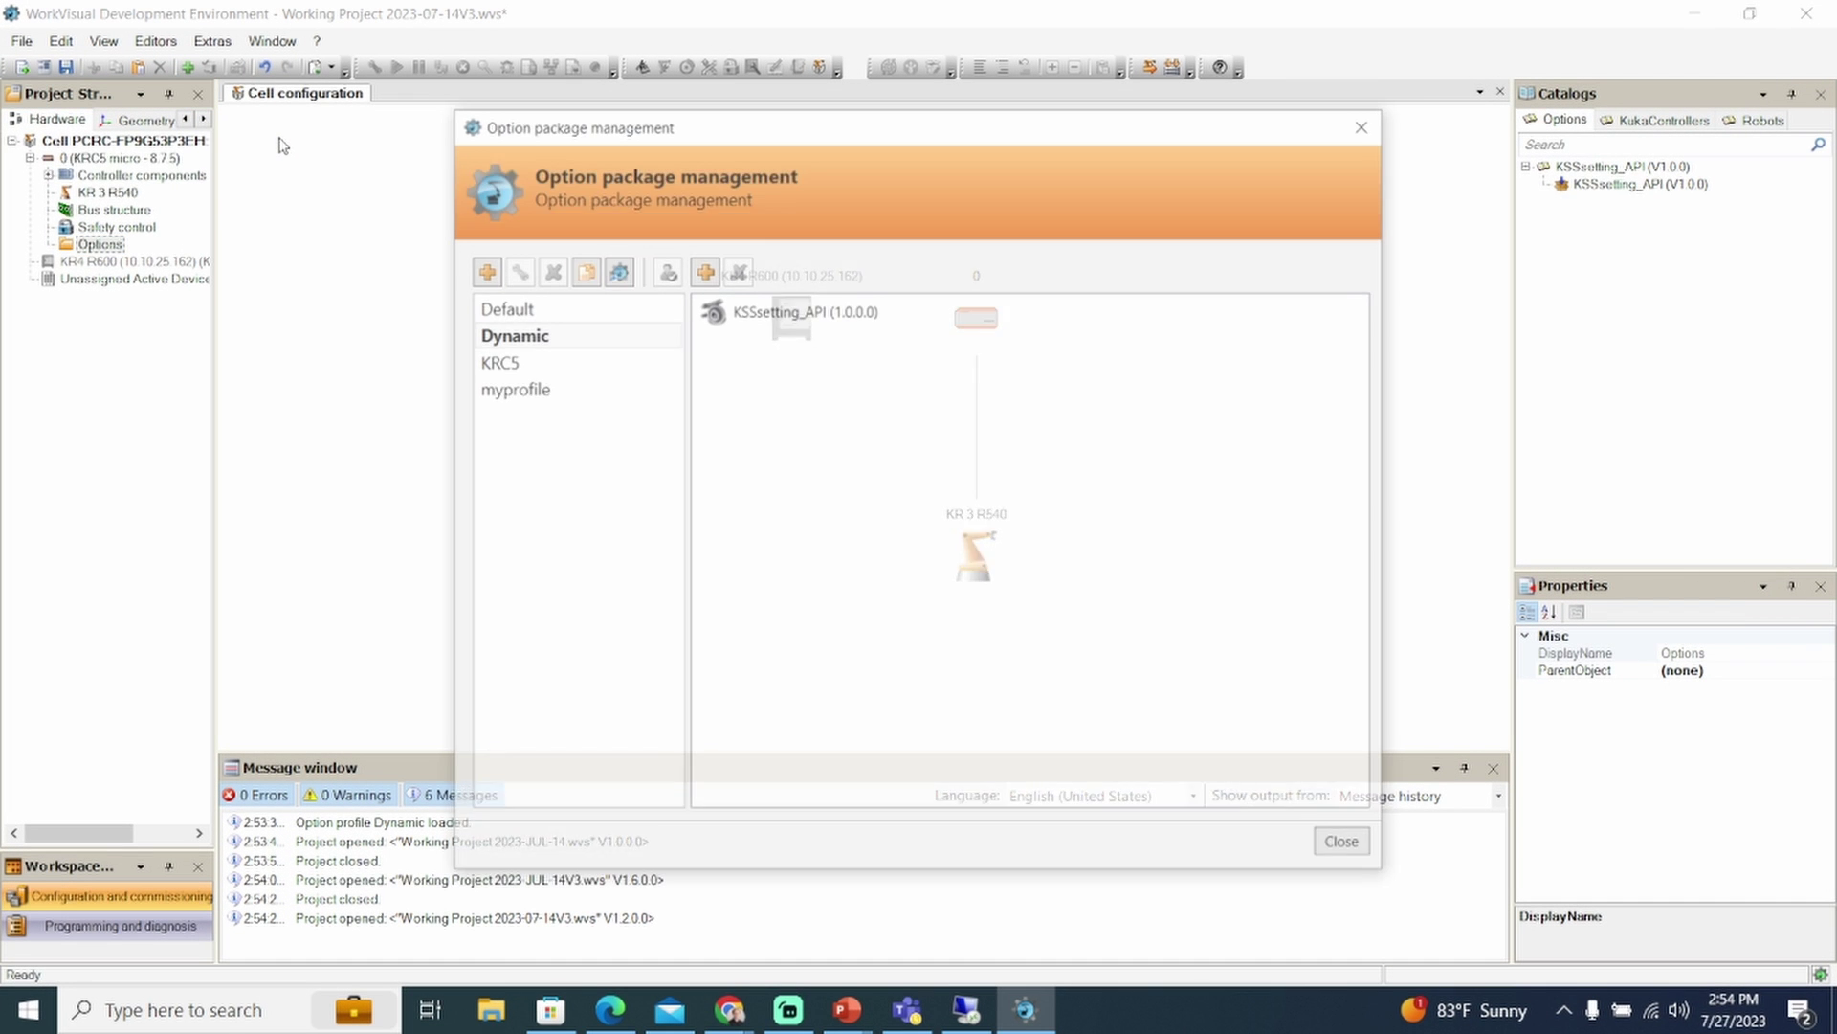
pyautogui.click(533, 361)
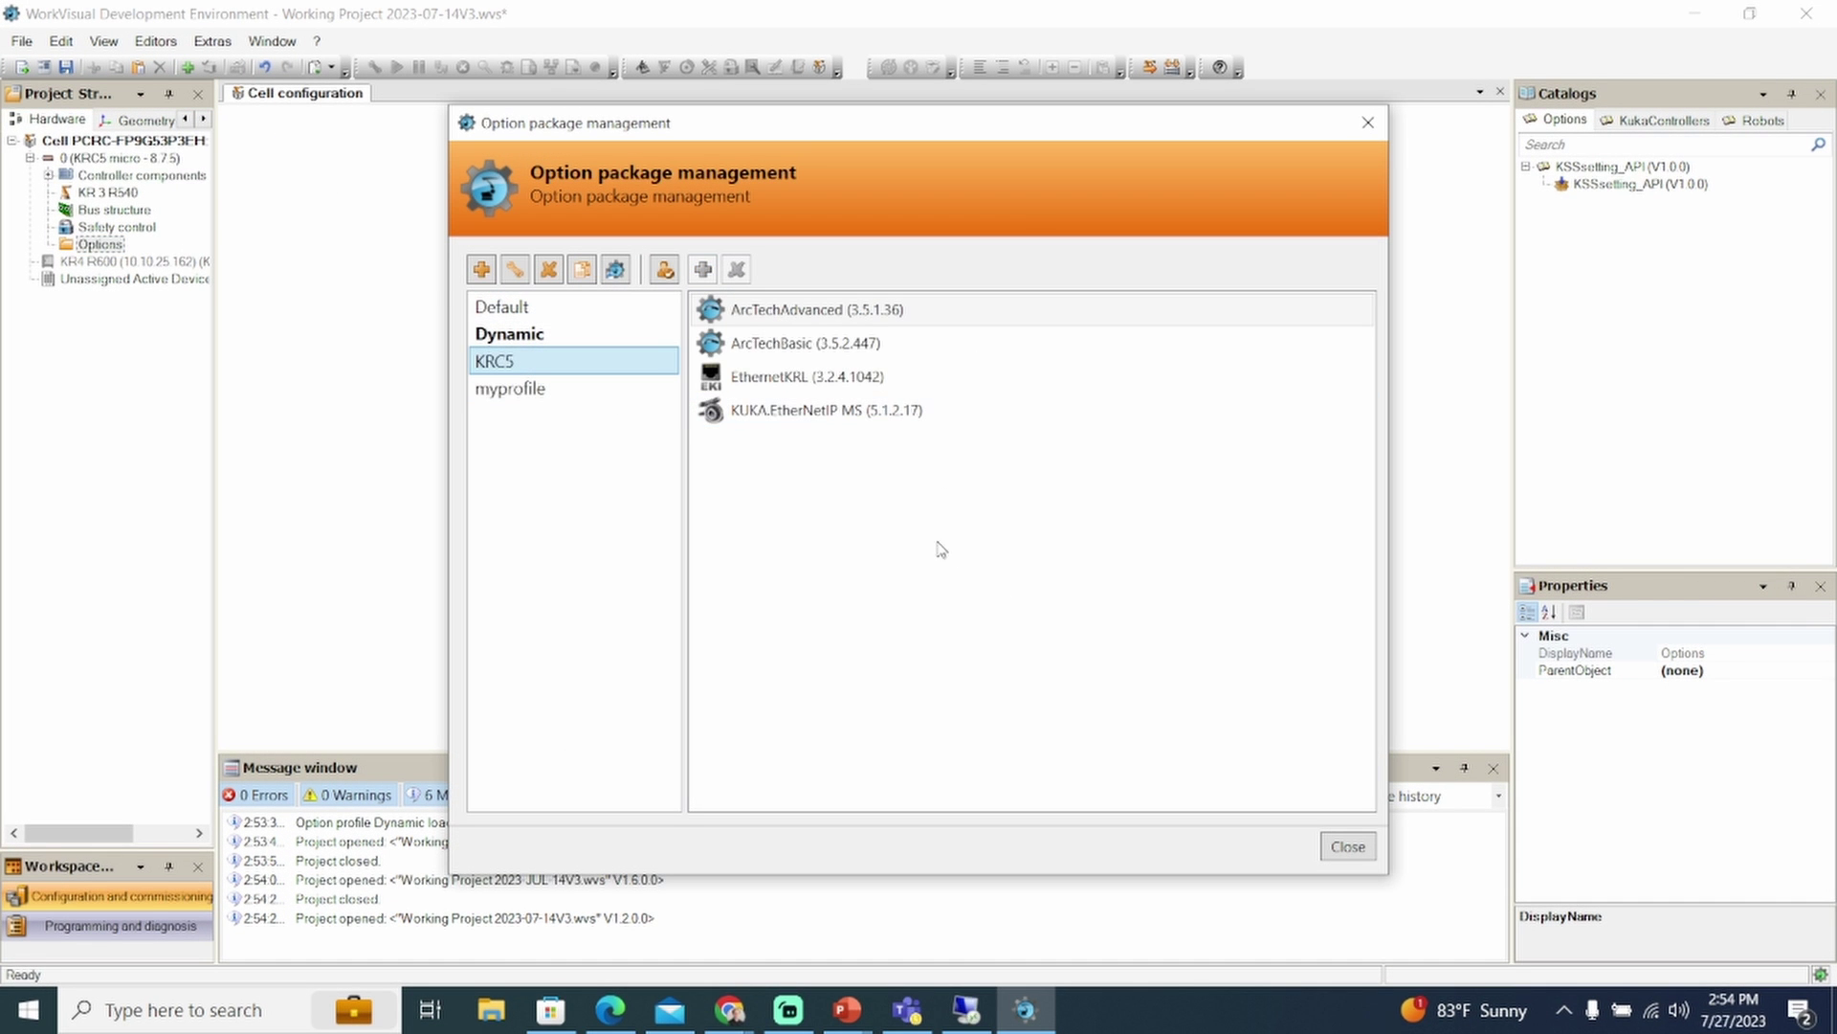
pyautogui.click(665, 269)
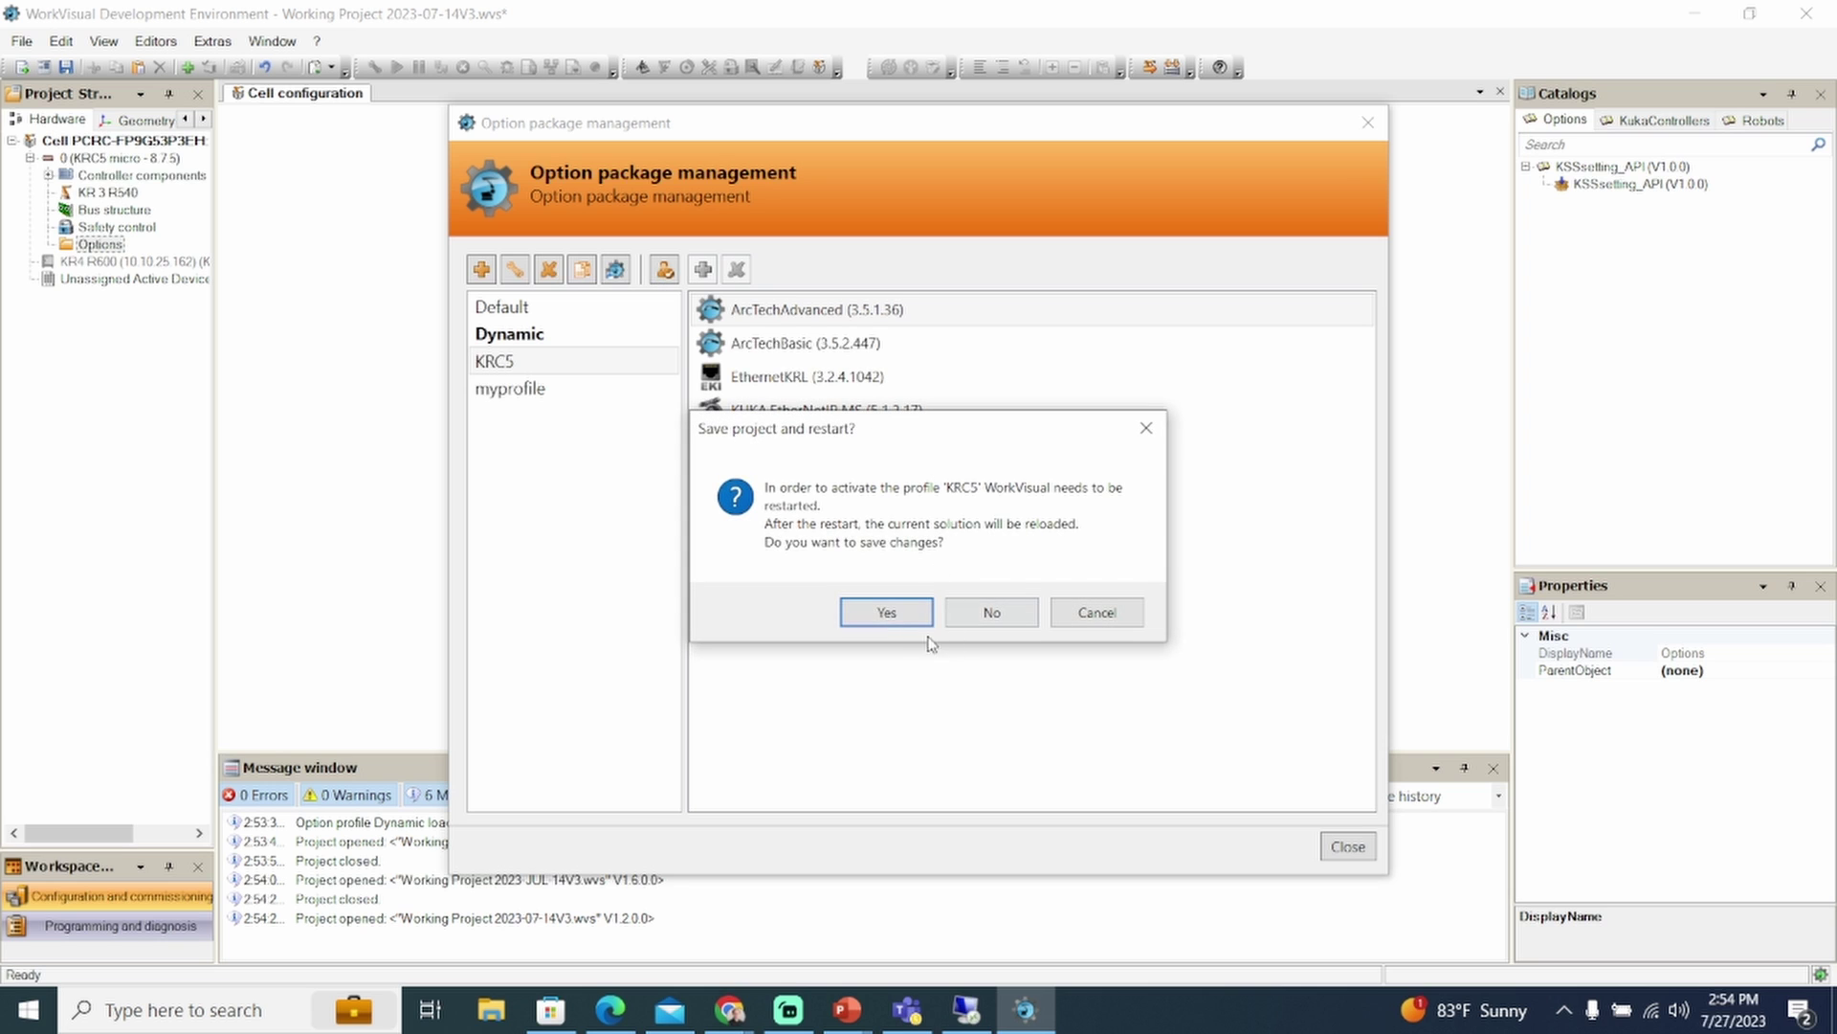
pyautogui.click(887, 613)
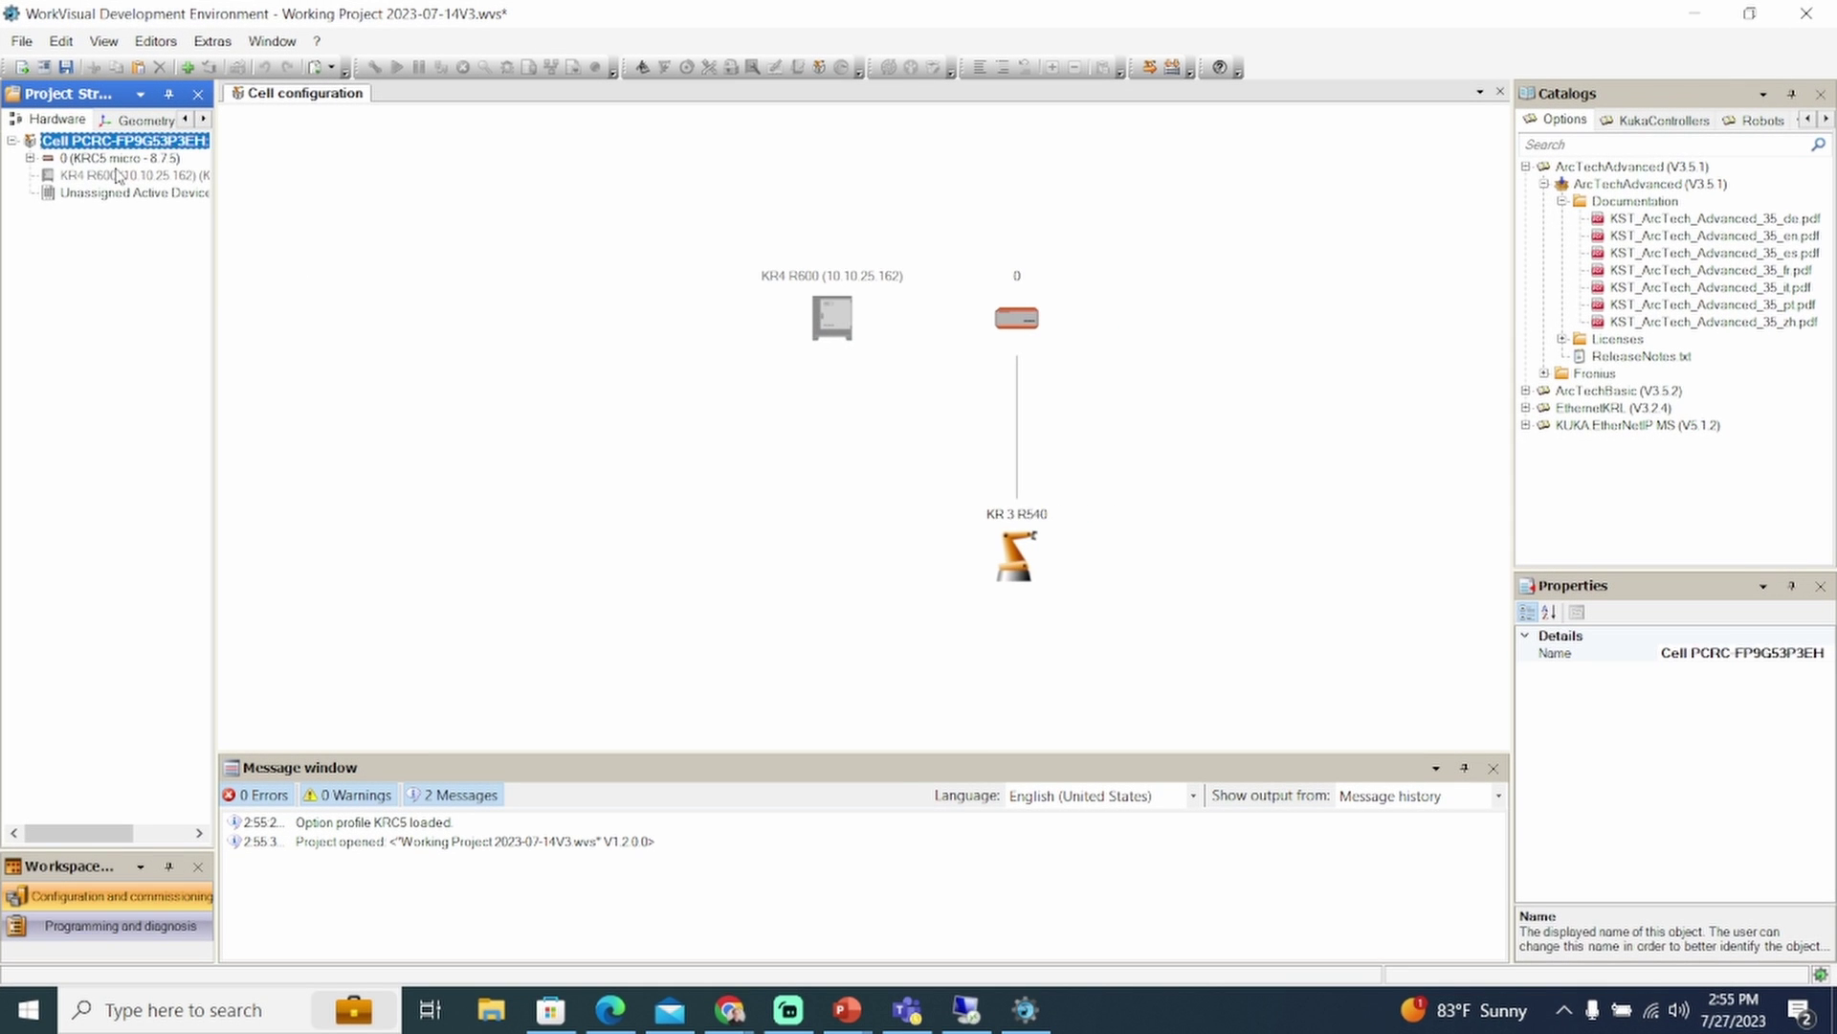
# Drag ArcTechAdvanced (V3.5.1) into the controller's Options, accepting ArcTechBasic being added with it
pyautogui.click(30, 158)
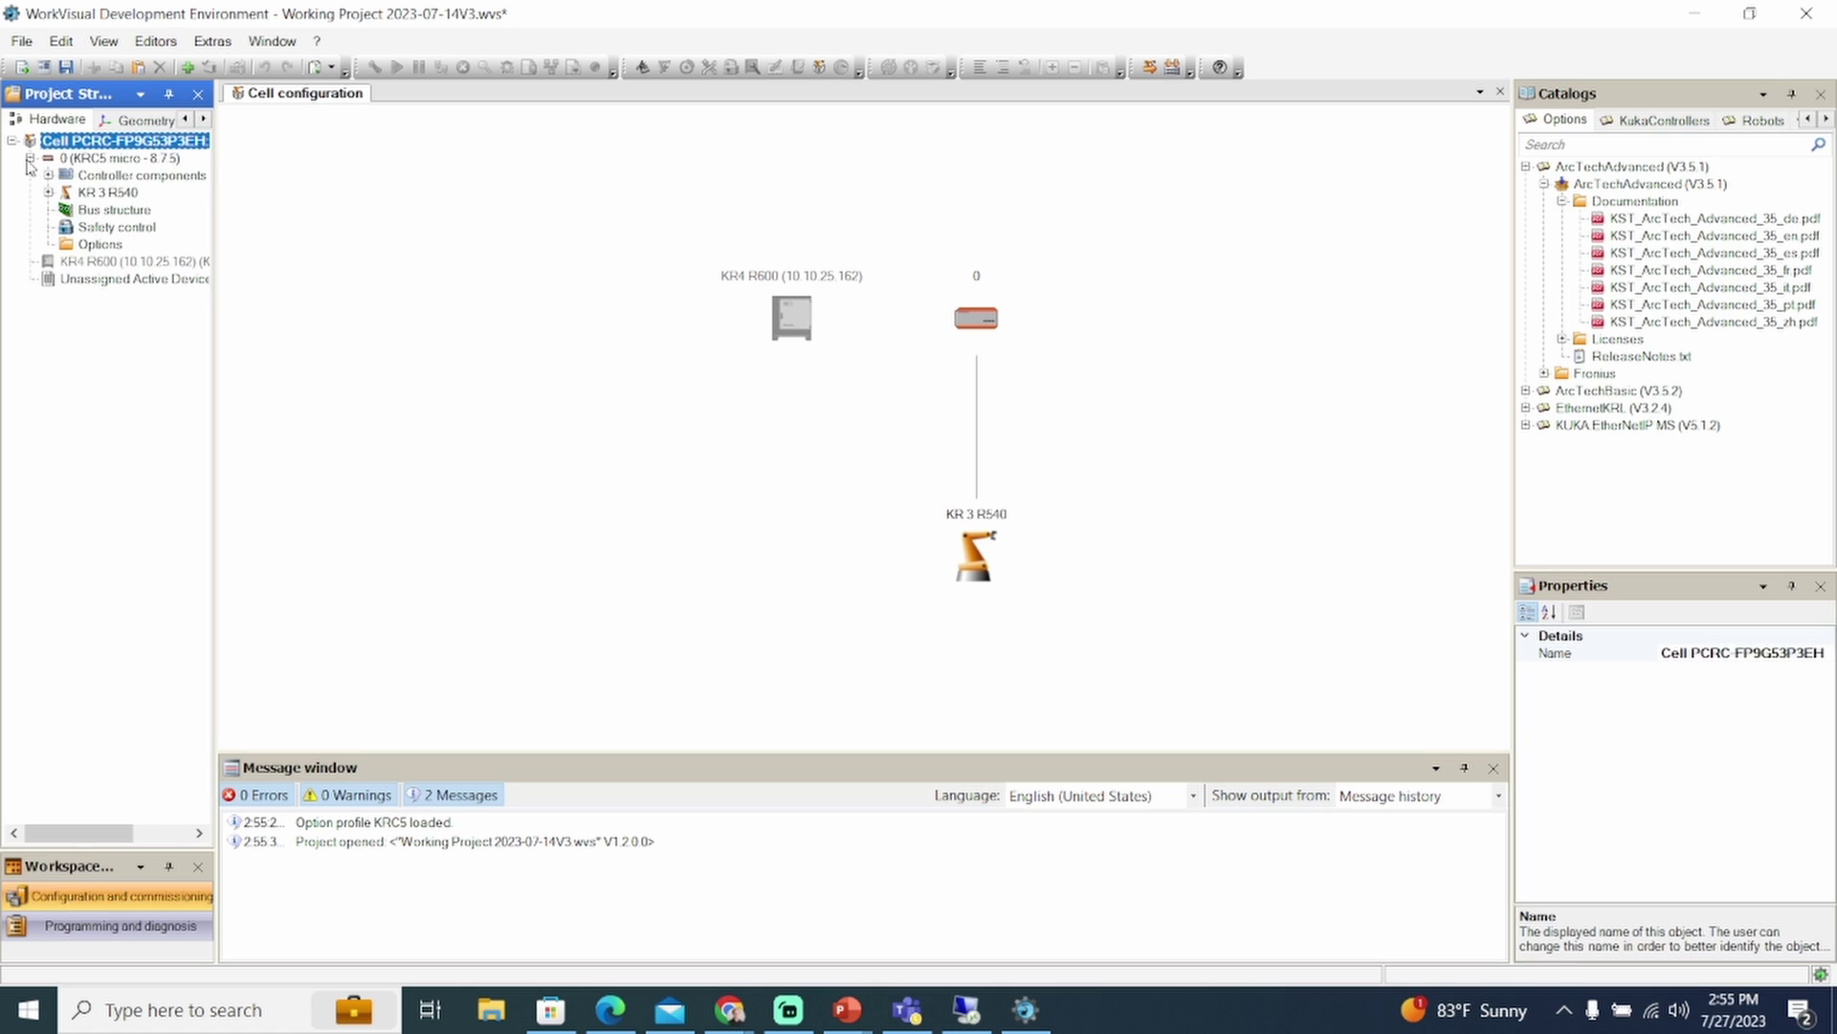
pyautogui.click(86, 245)
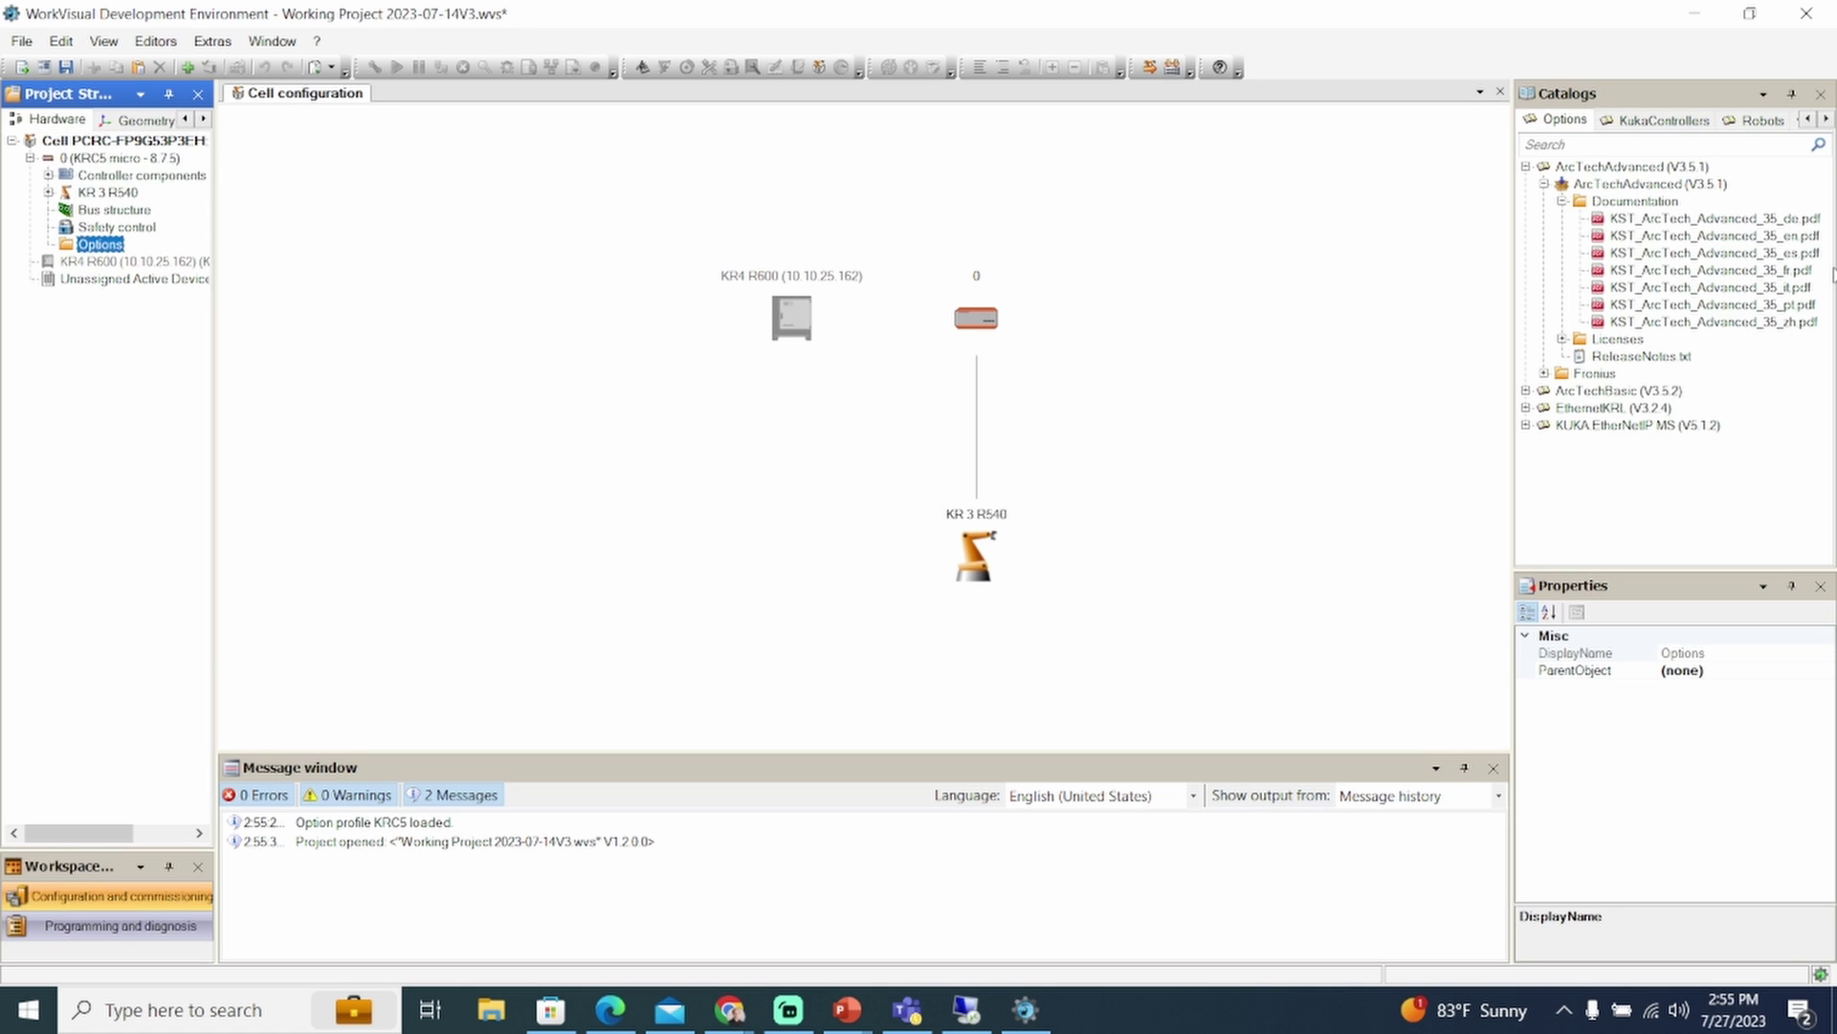
pyautogui.click(1526, 167)
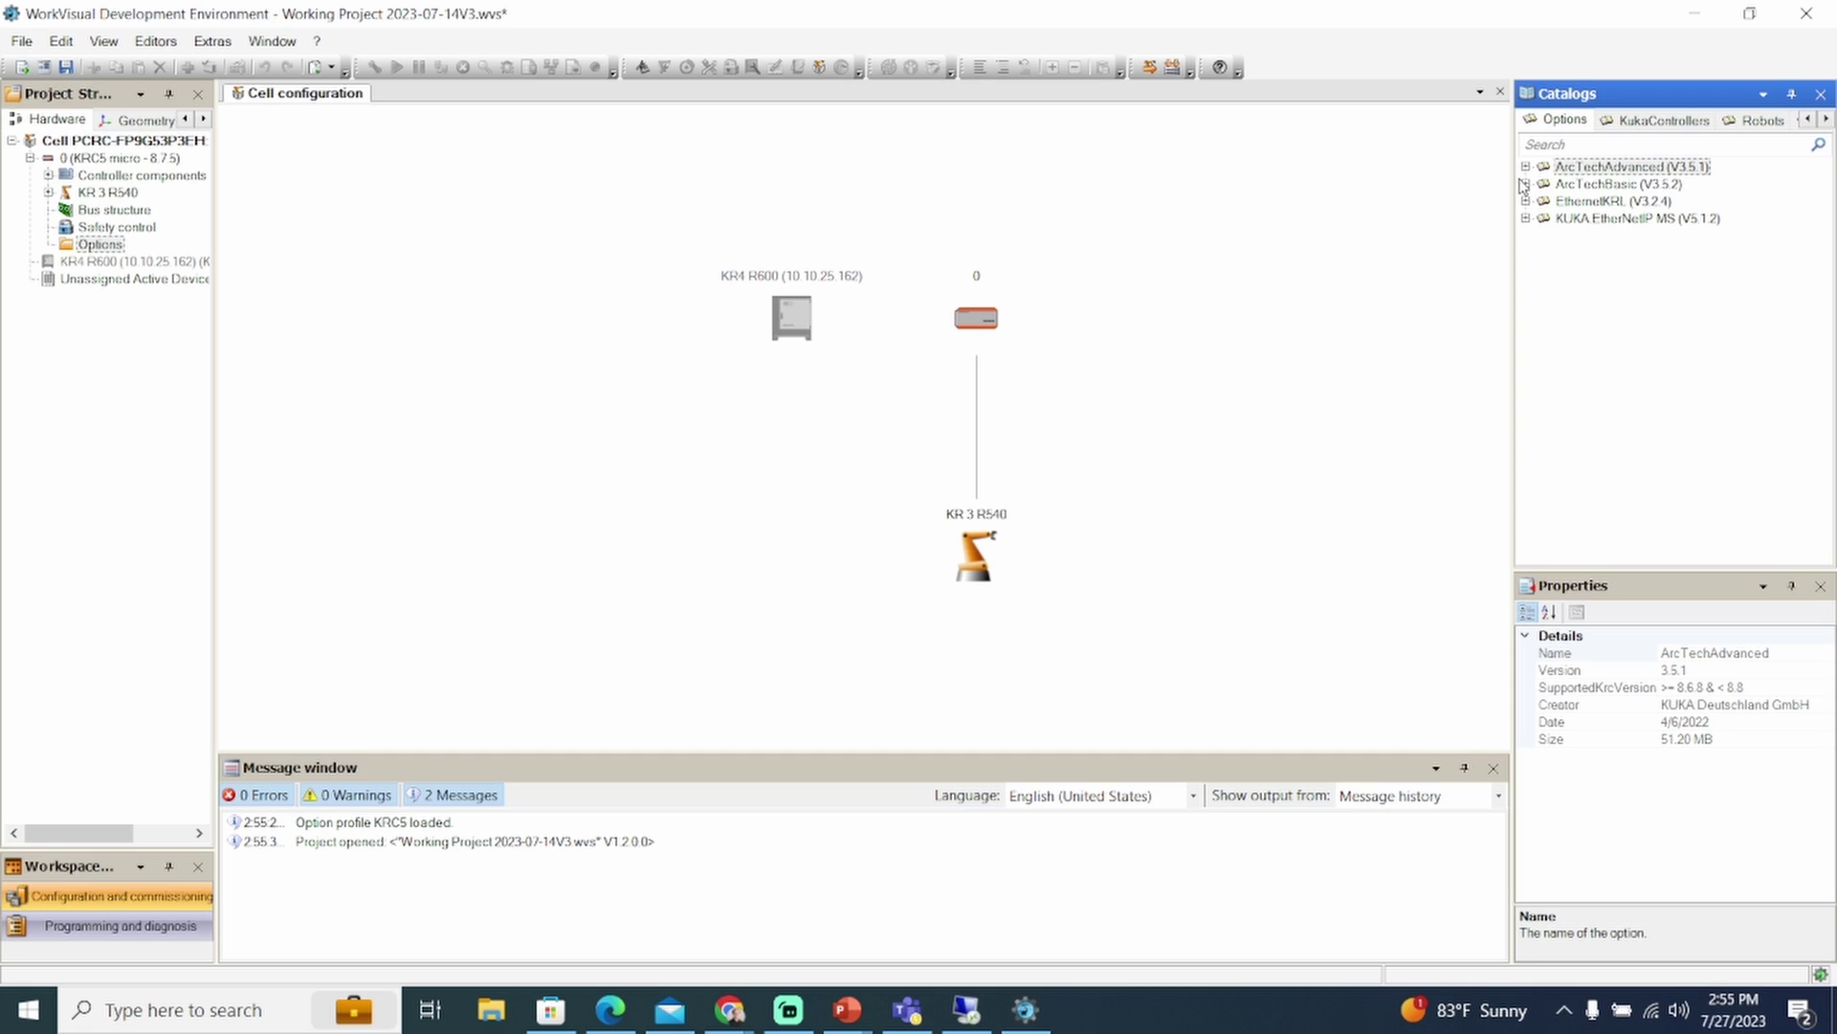
pyautogui.click(1525, 175)
pyautogui.click(1527, 168)
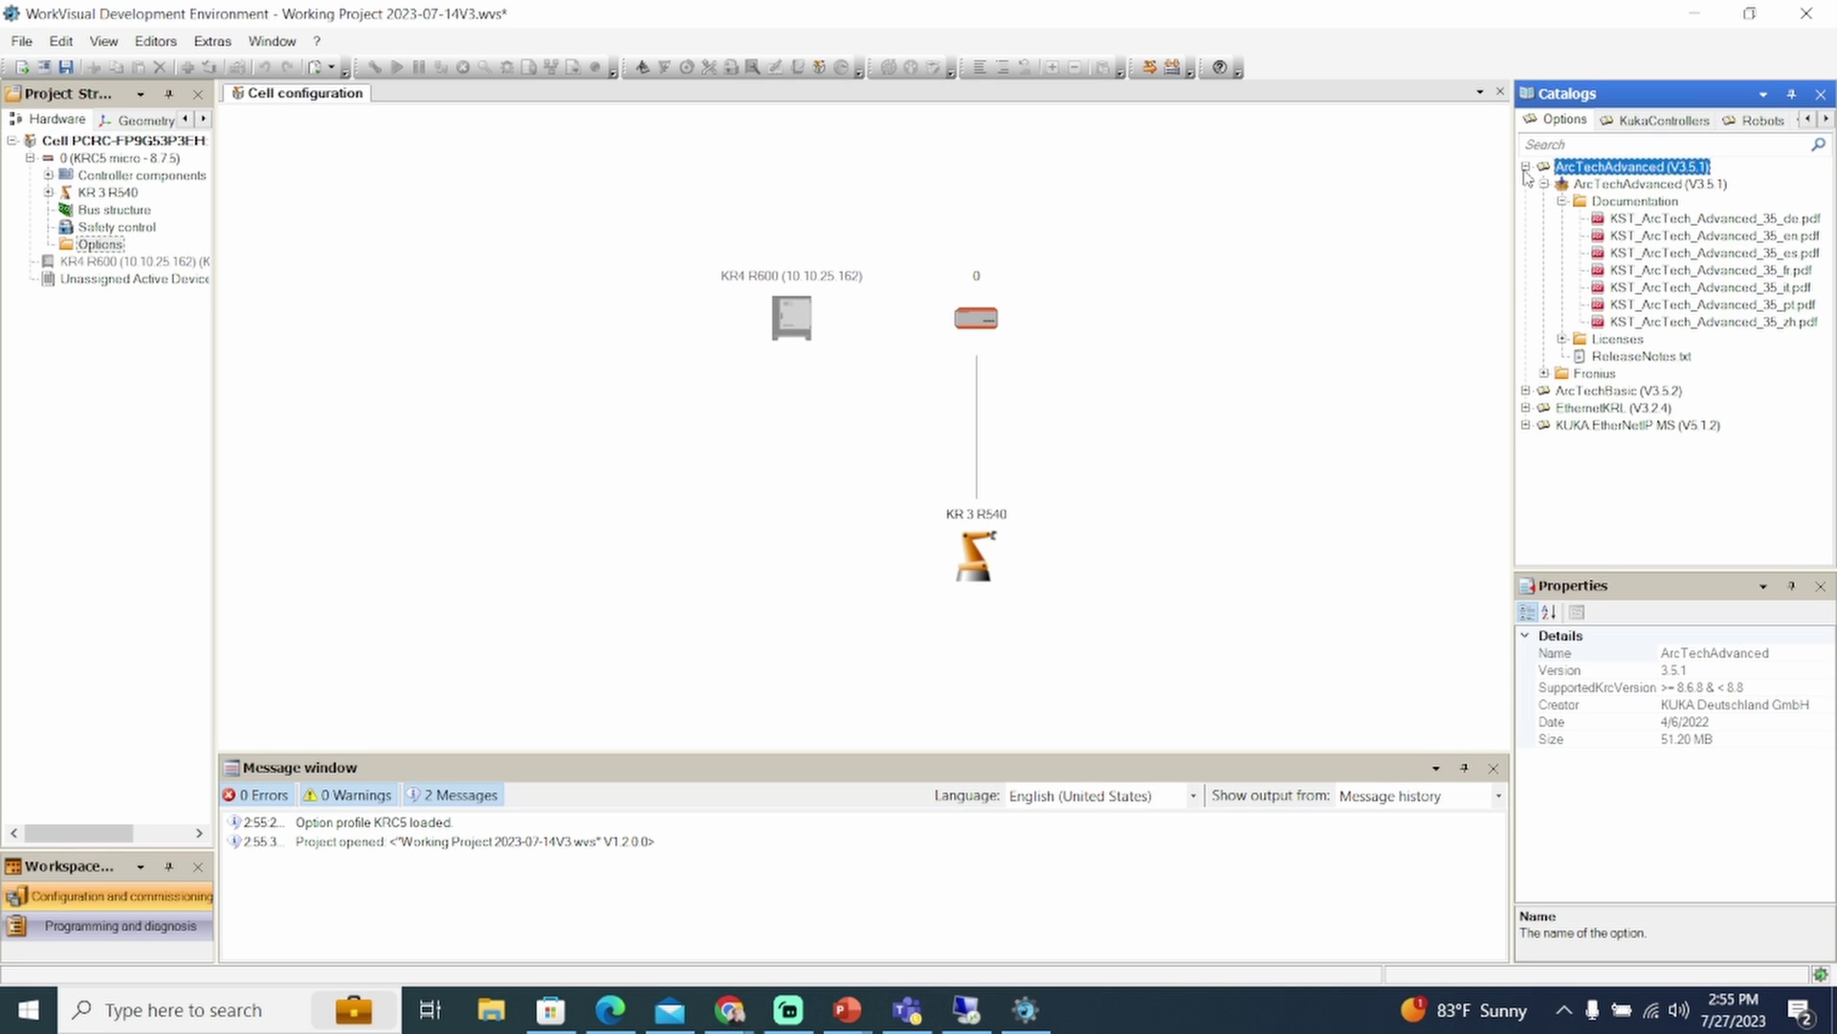
pyautogui.moveTo(1604, 187); pyautogui.dragTo(116, 247)
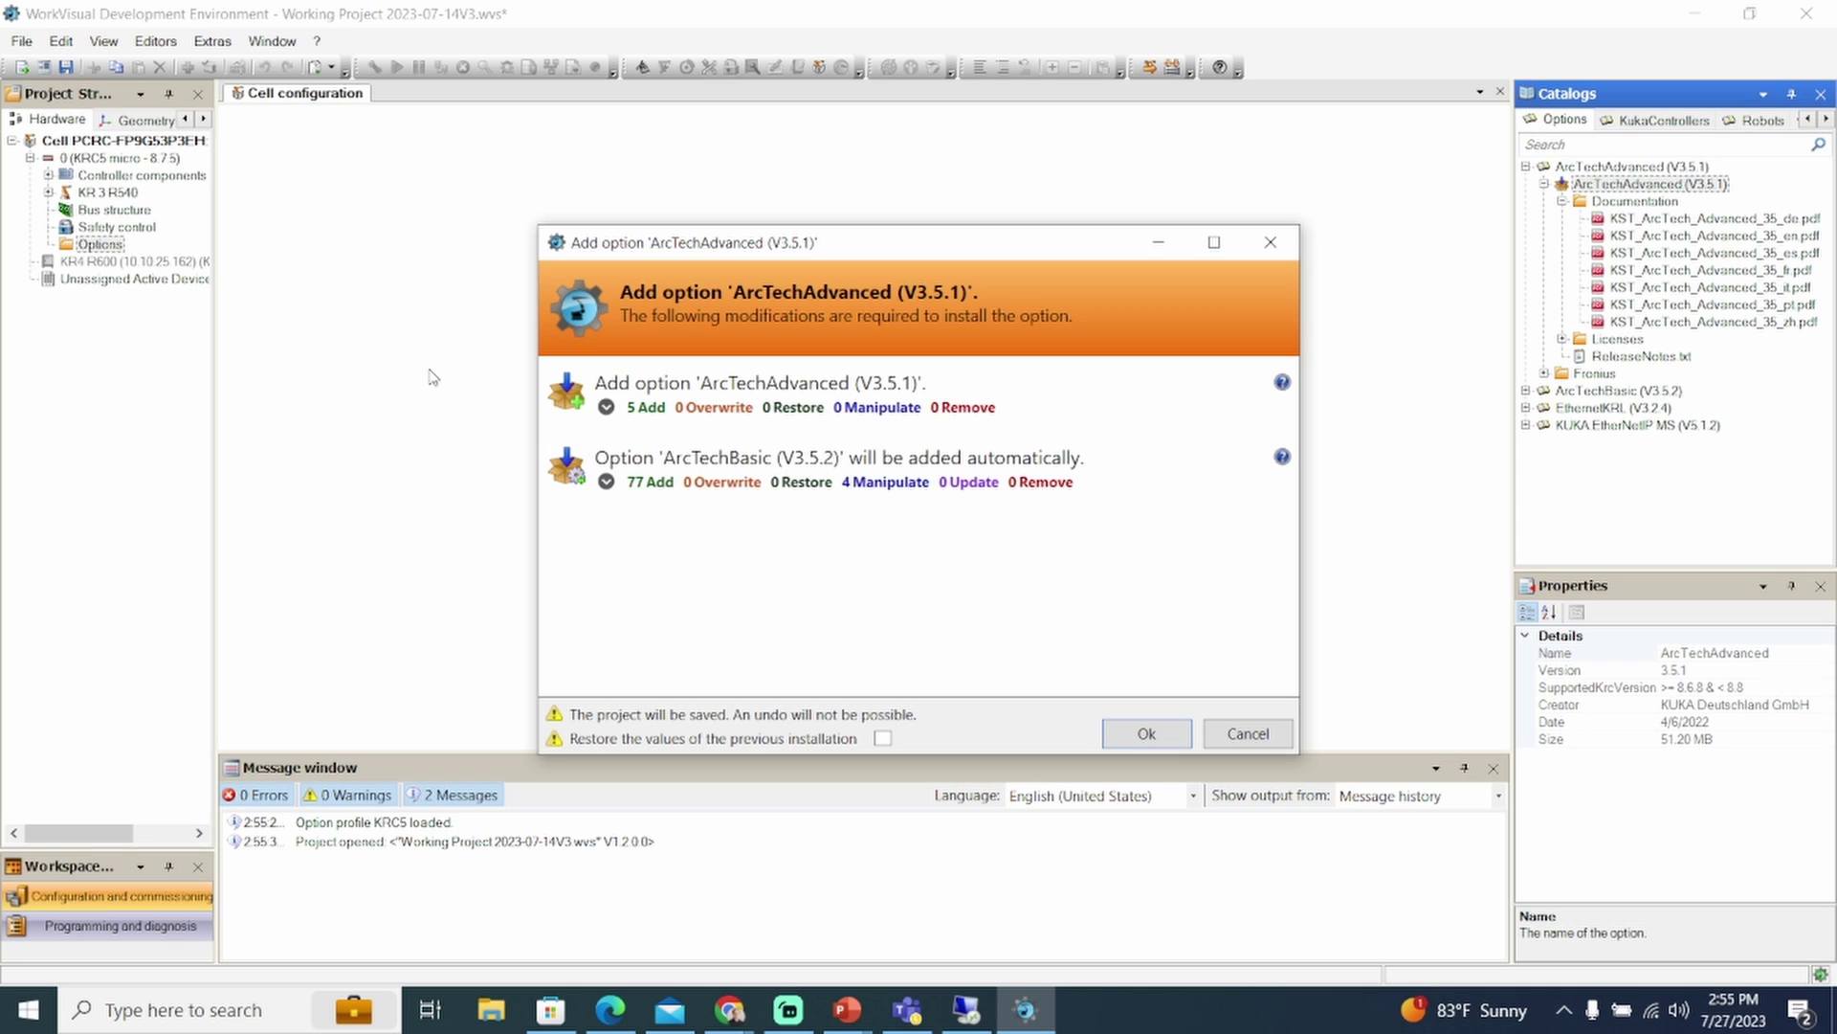
pyautogui.click(1122, 734)
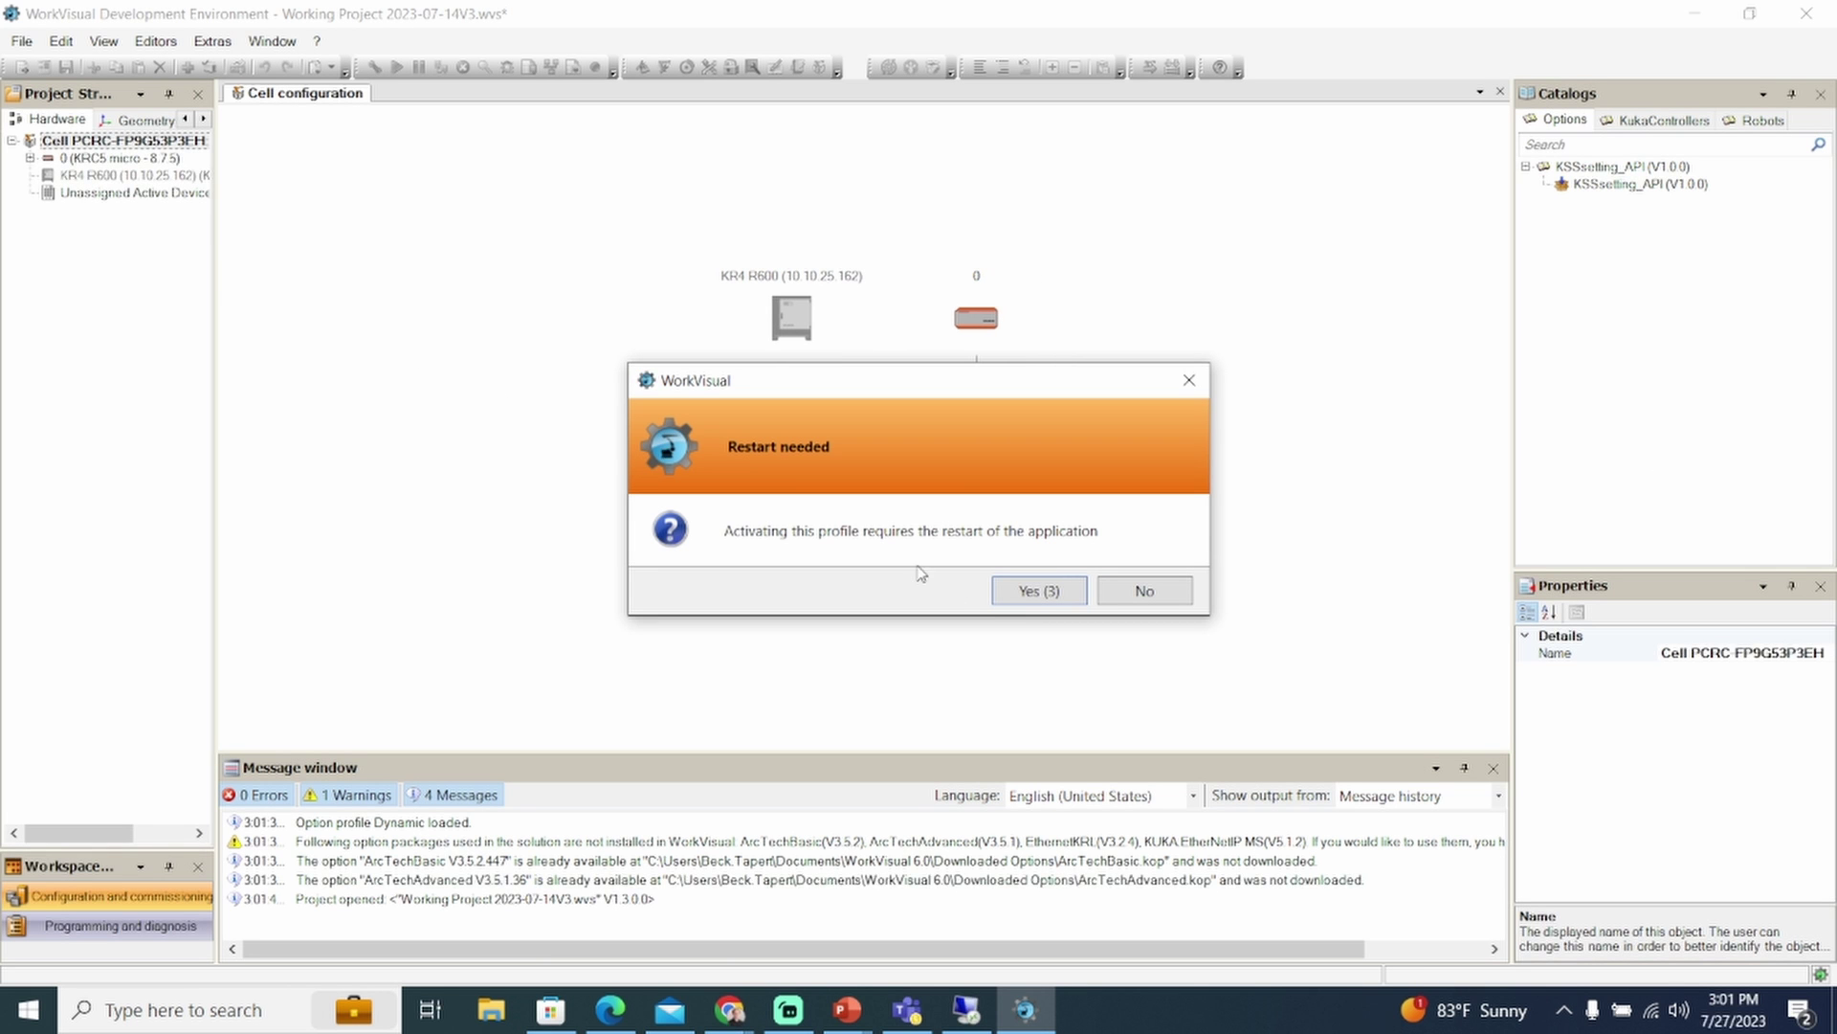
# Decline the restart for now and list the option packages under the controller's Options
pyautogui.click(1189, 379)
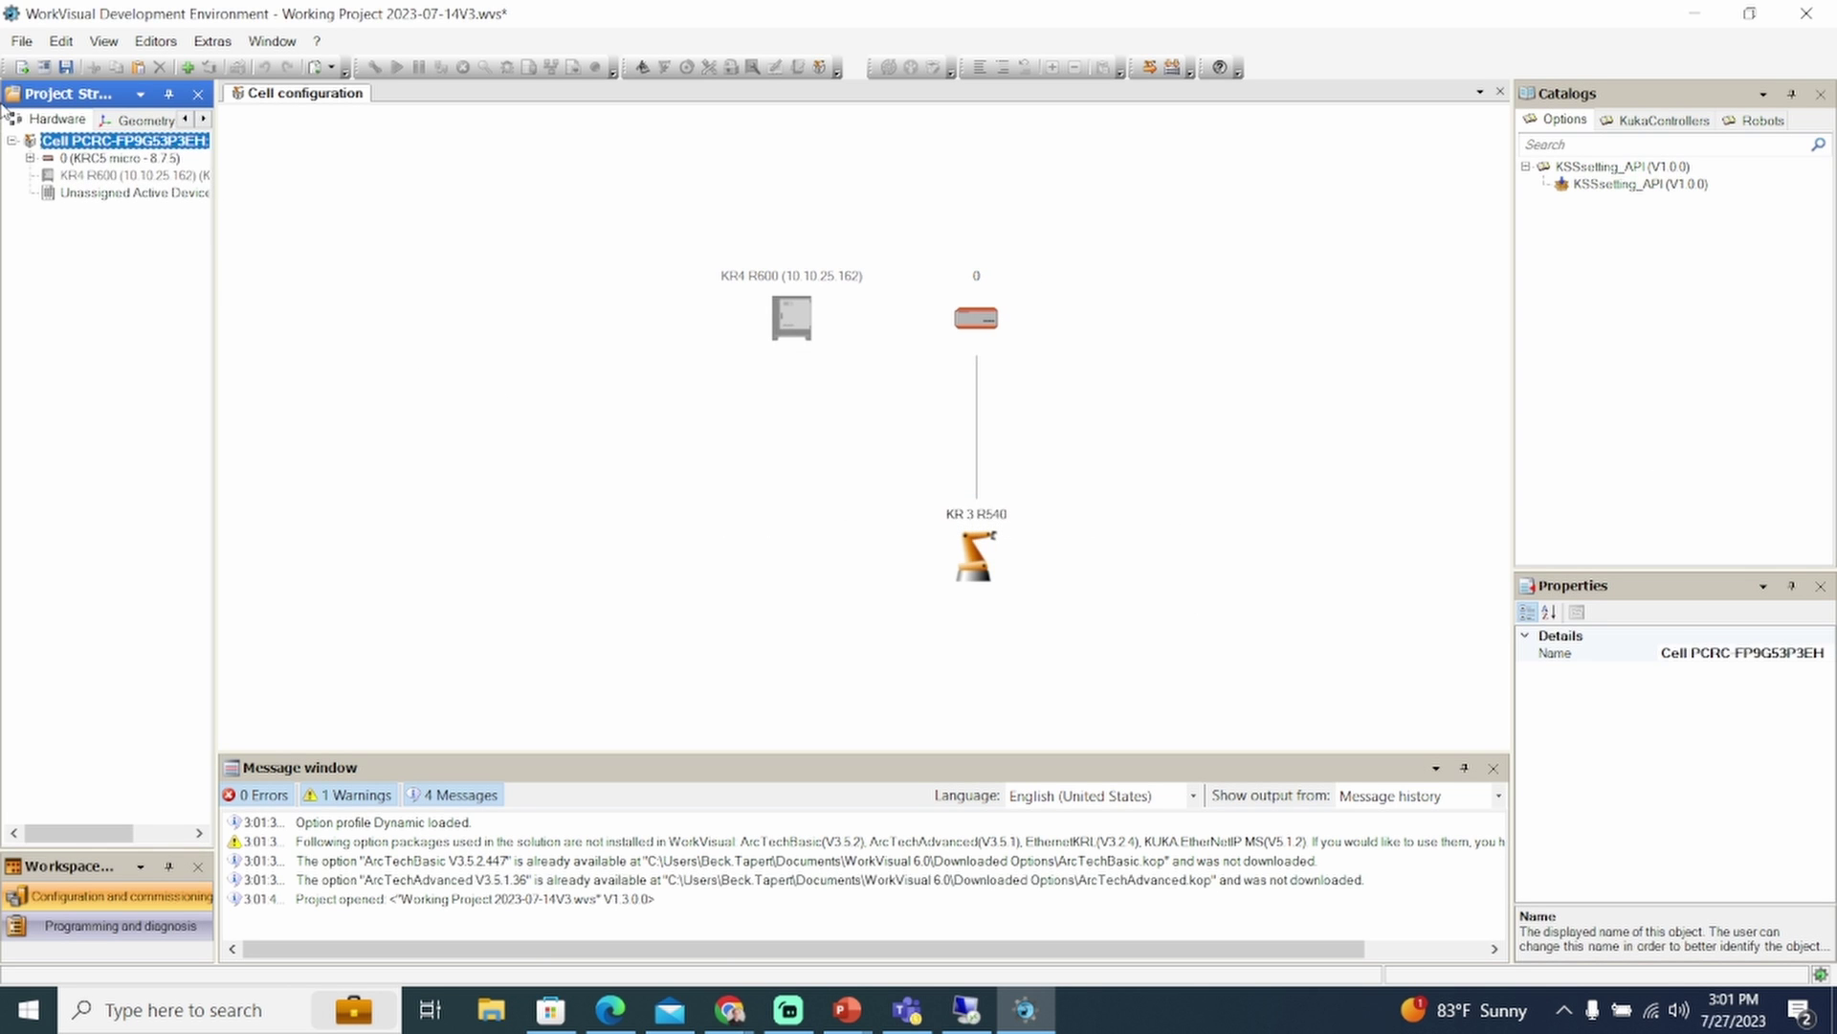
pyautogui.click(29, 159)
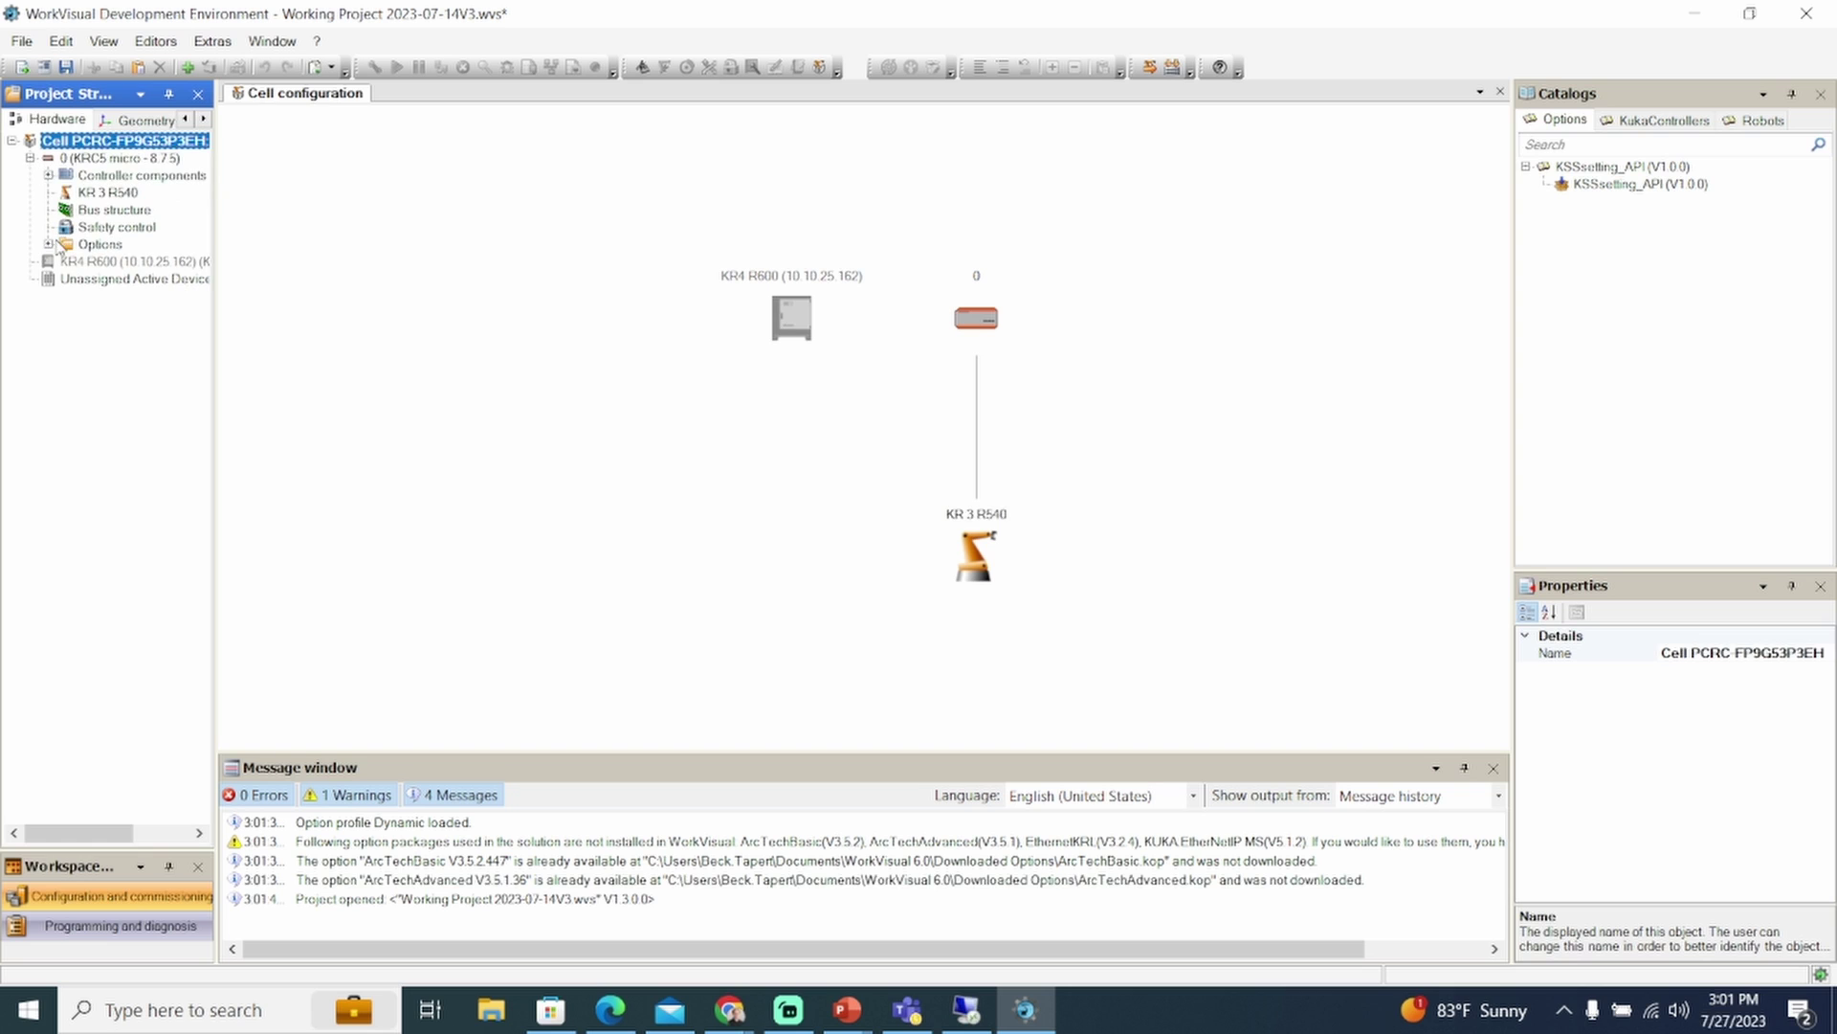
pyautogui.click(49, 245)
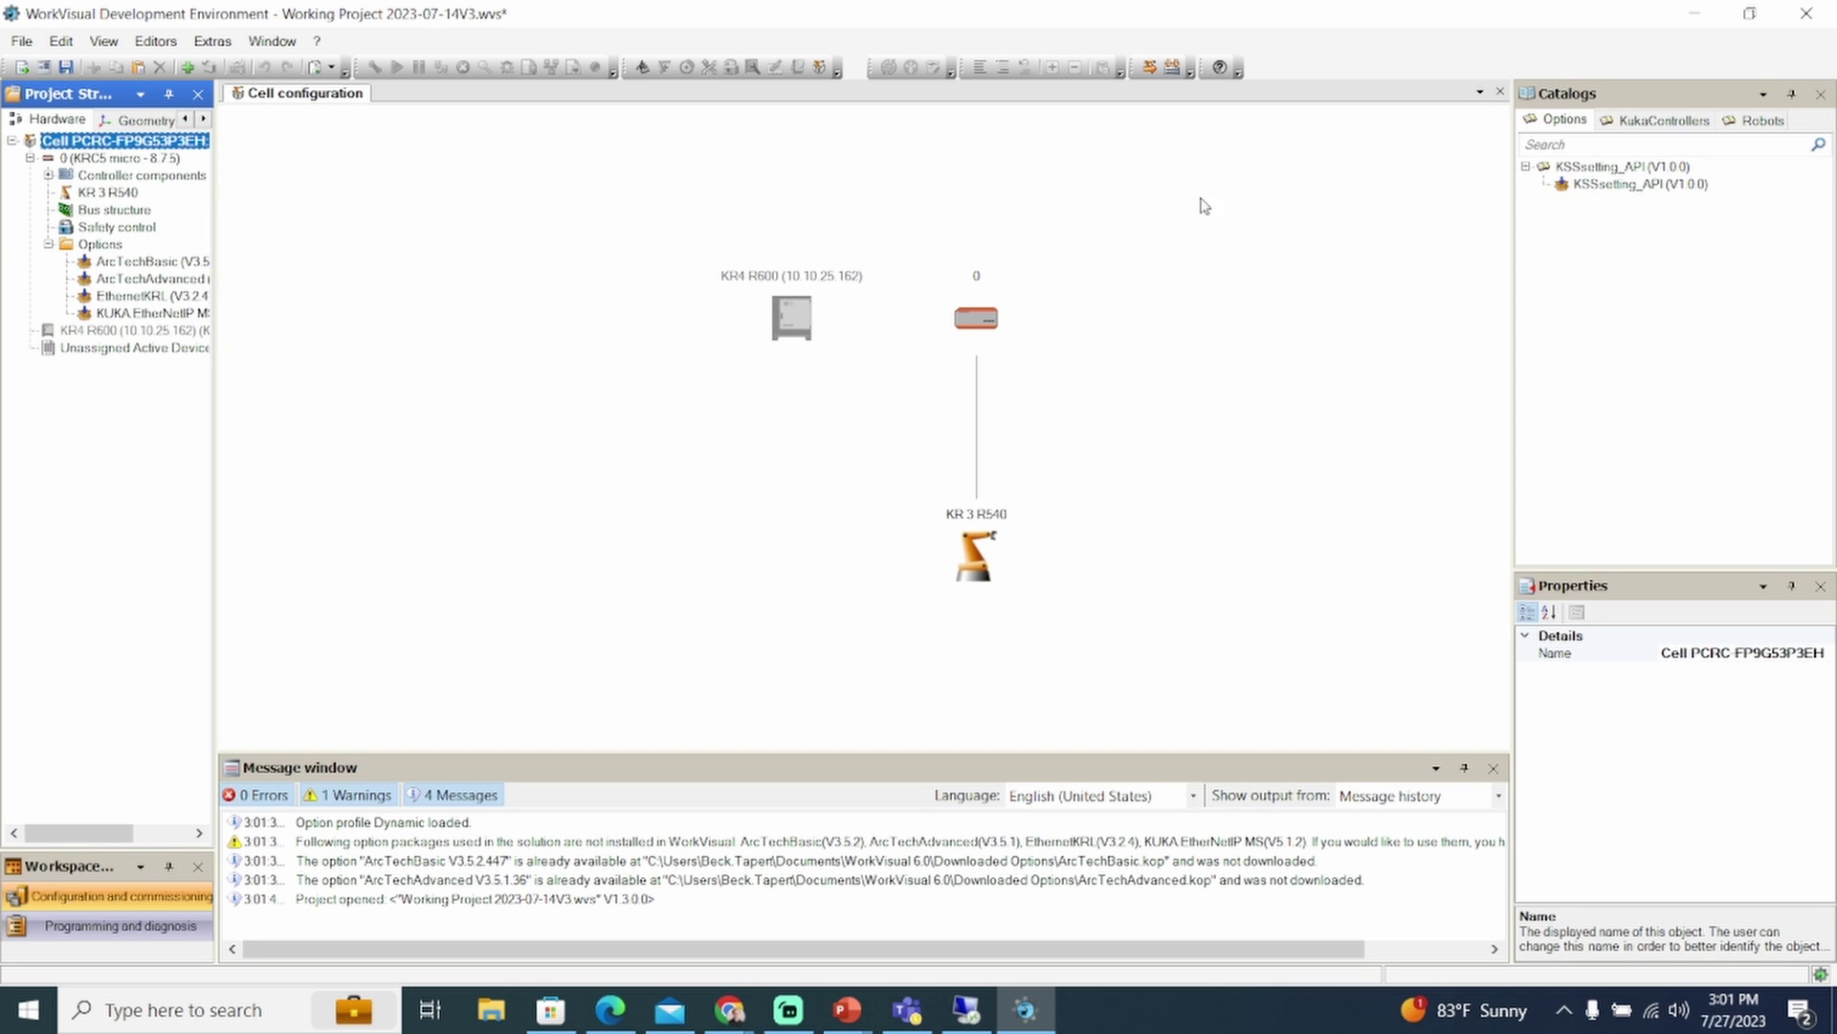
# Start deploying to the controller at 10.10.25.161, then cancel after the conflict check
pyautogui.click(1152, 69)
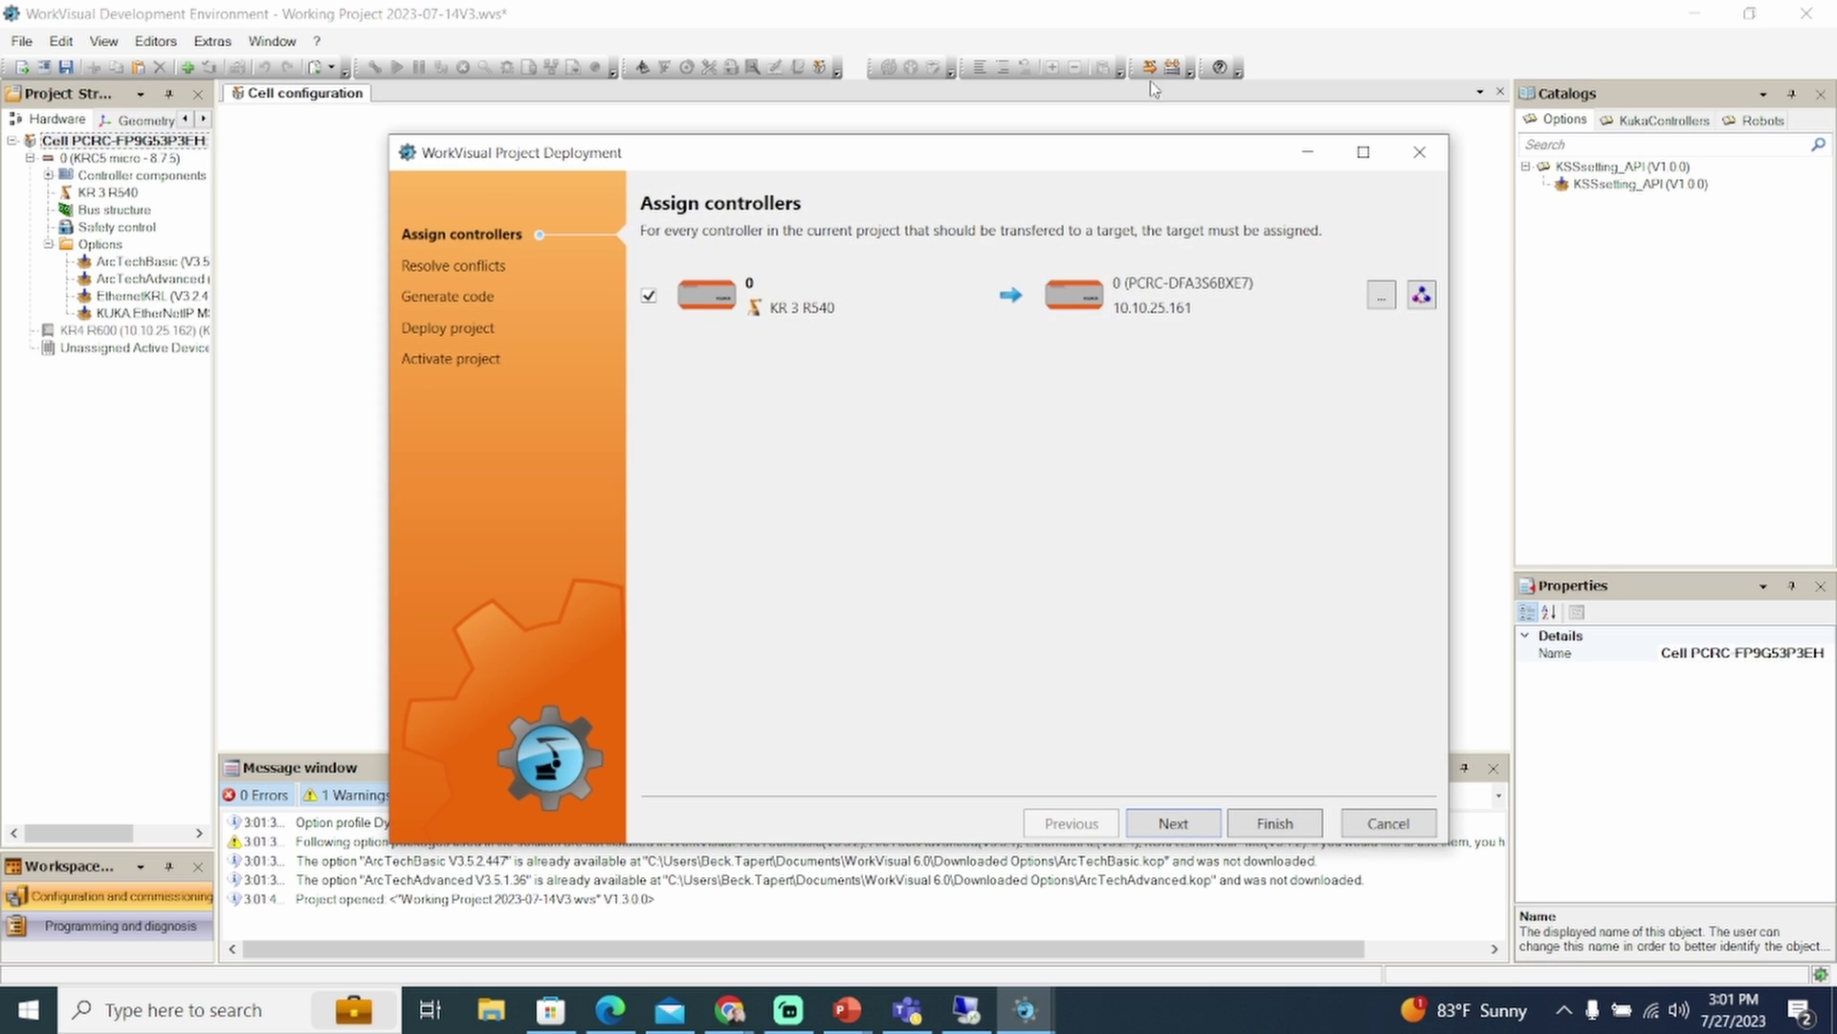
pyautogui.click(1297, 825)
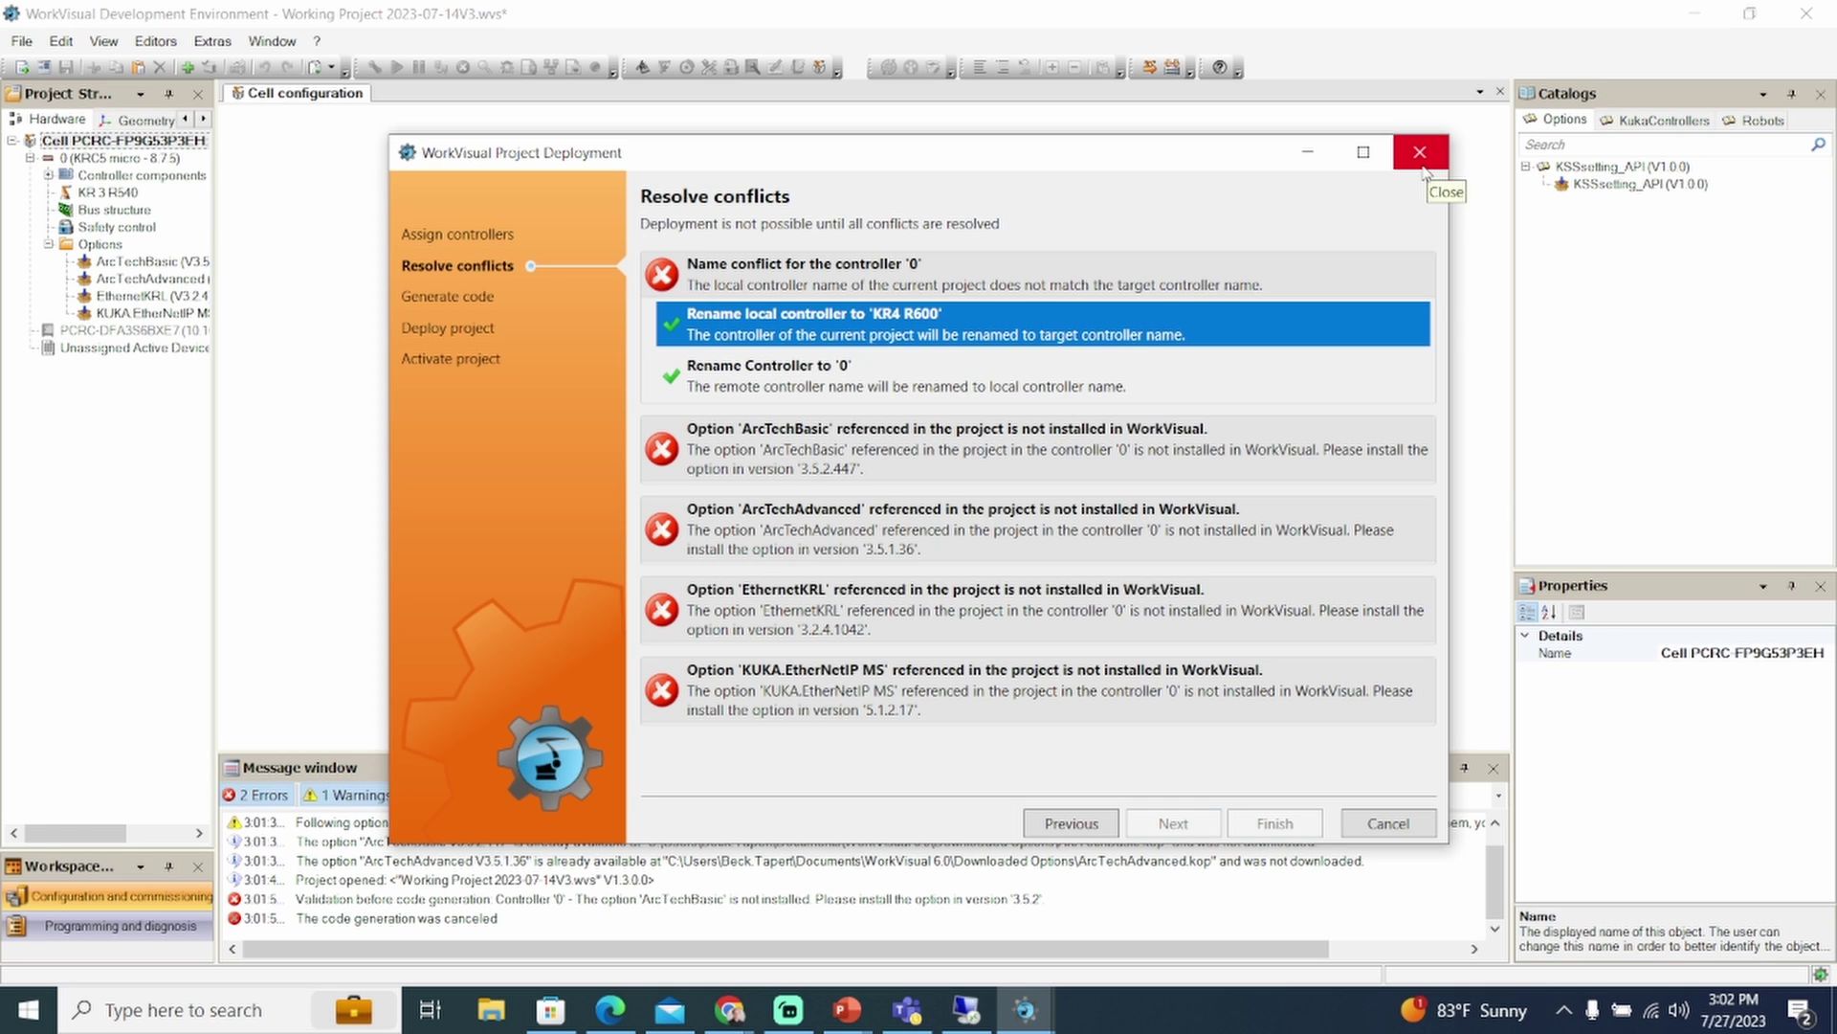
pyautogui.click(1388, 824)
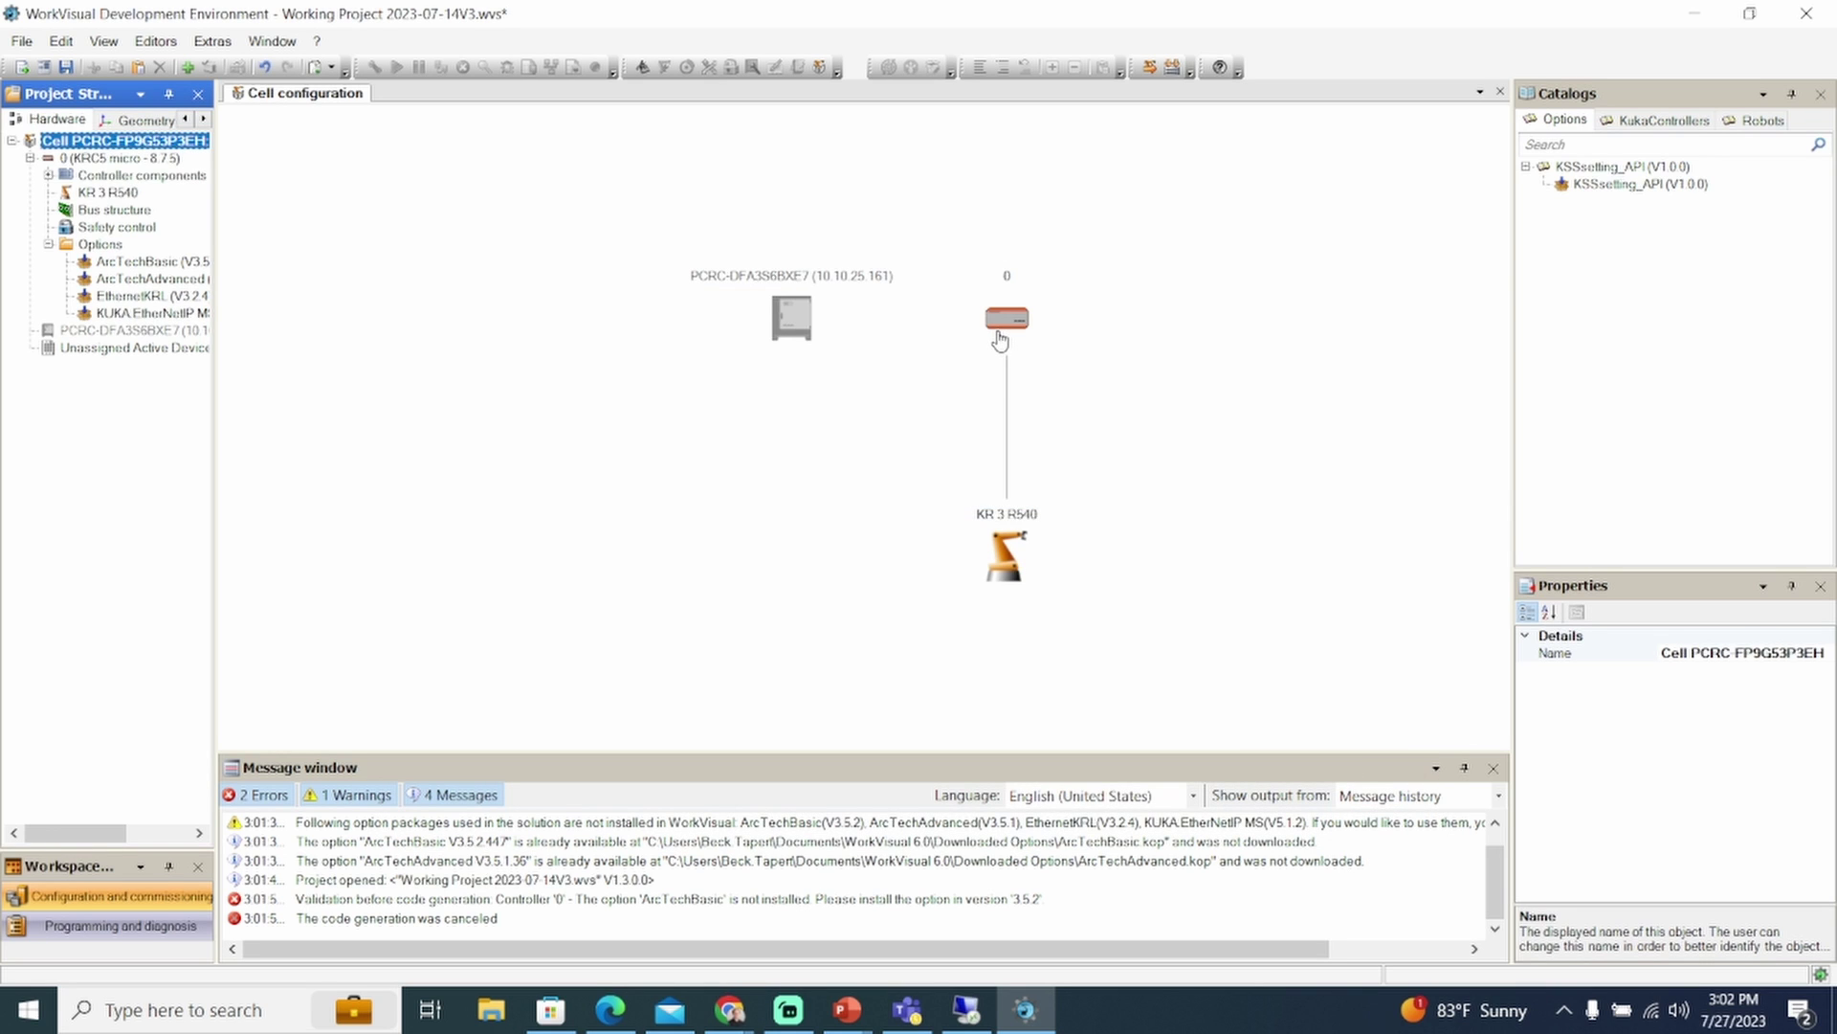
# Activate the KRC5 option profile with a restart, then delete ArcTechBasic from the controller's Options
pyautogui.click(213, 42)
pyautogui.click(325, 106)
pyautogui.click(574, 361)
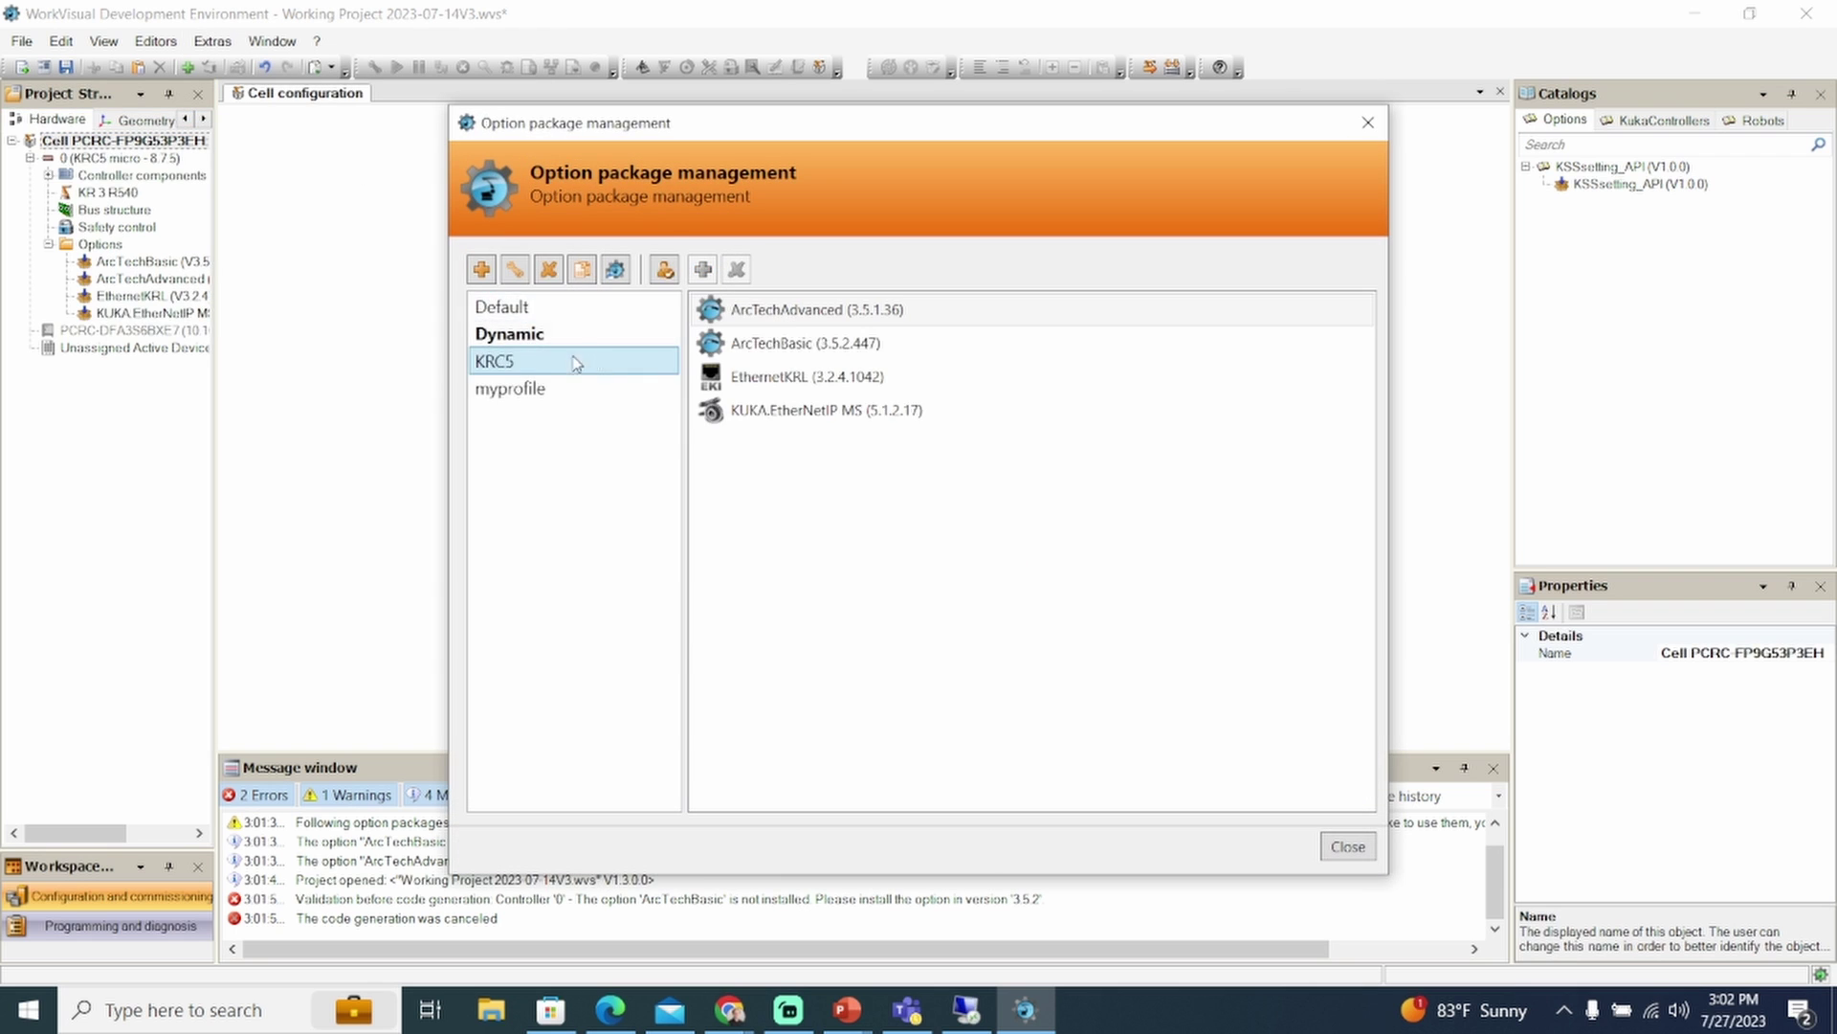
pyautogui.click(667, 270)
pyautogui.click(888, 613)
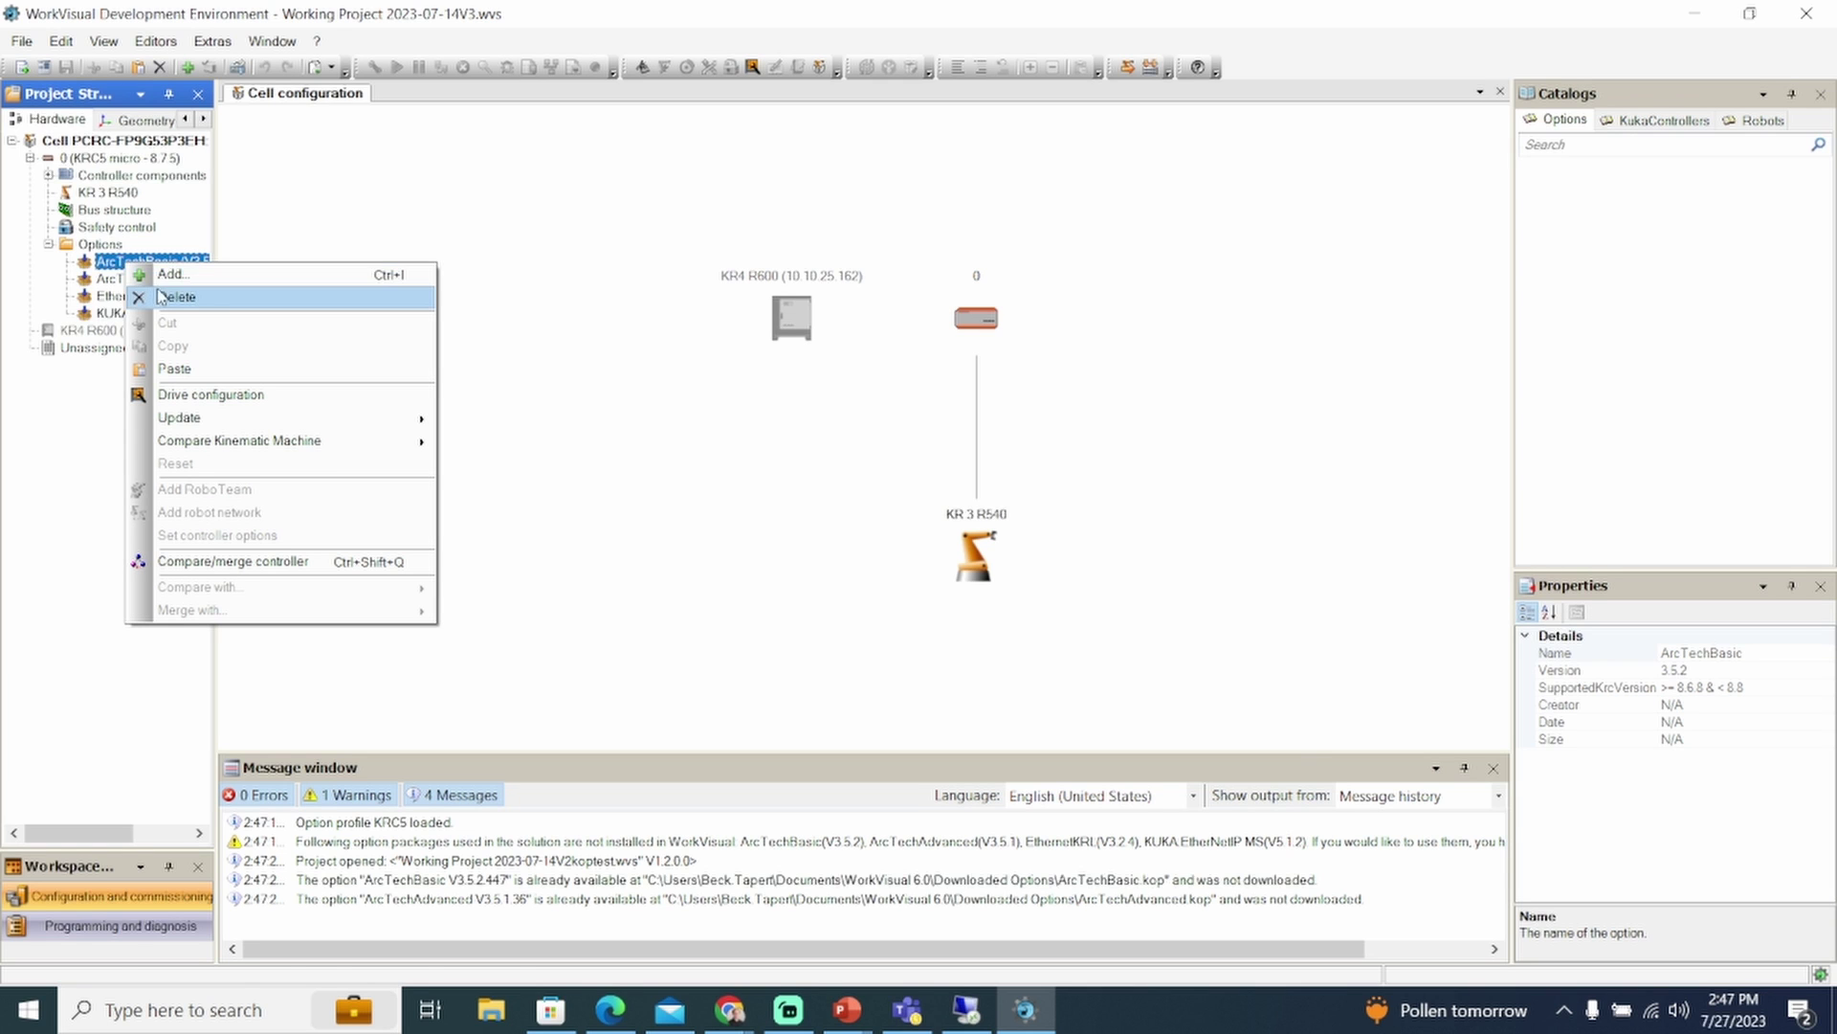
pyautogui.click(161, 297)
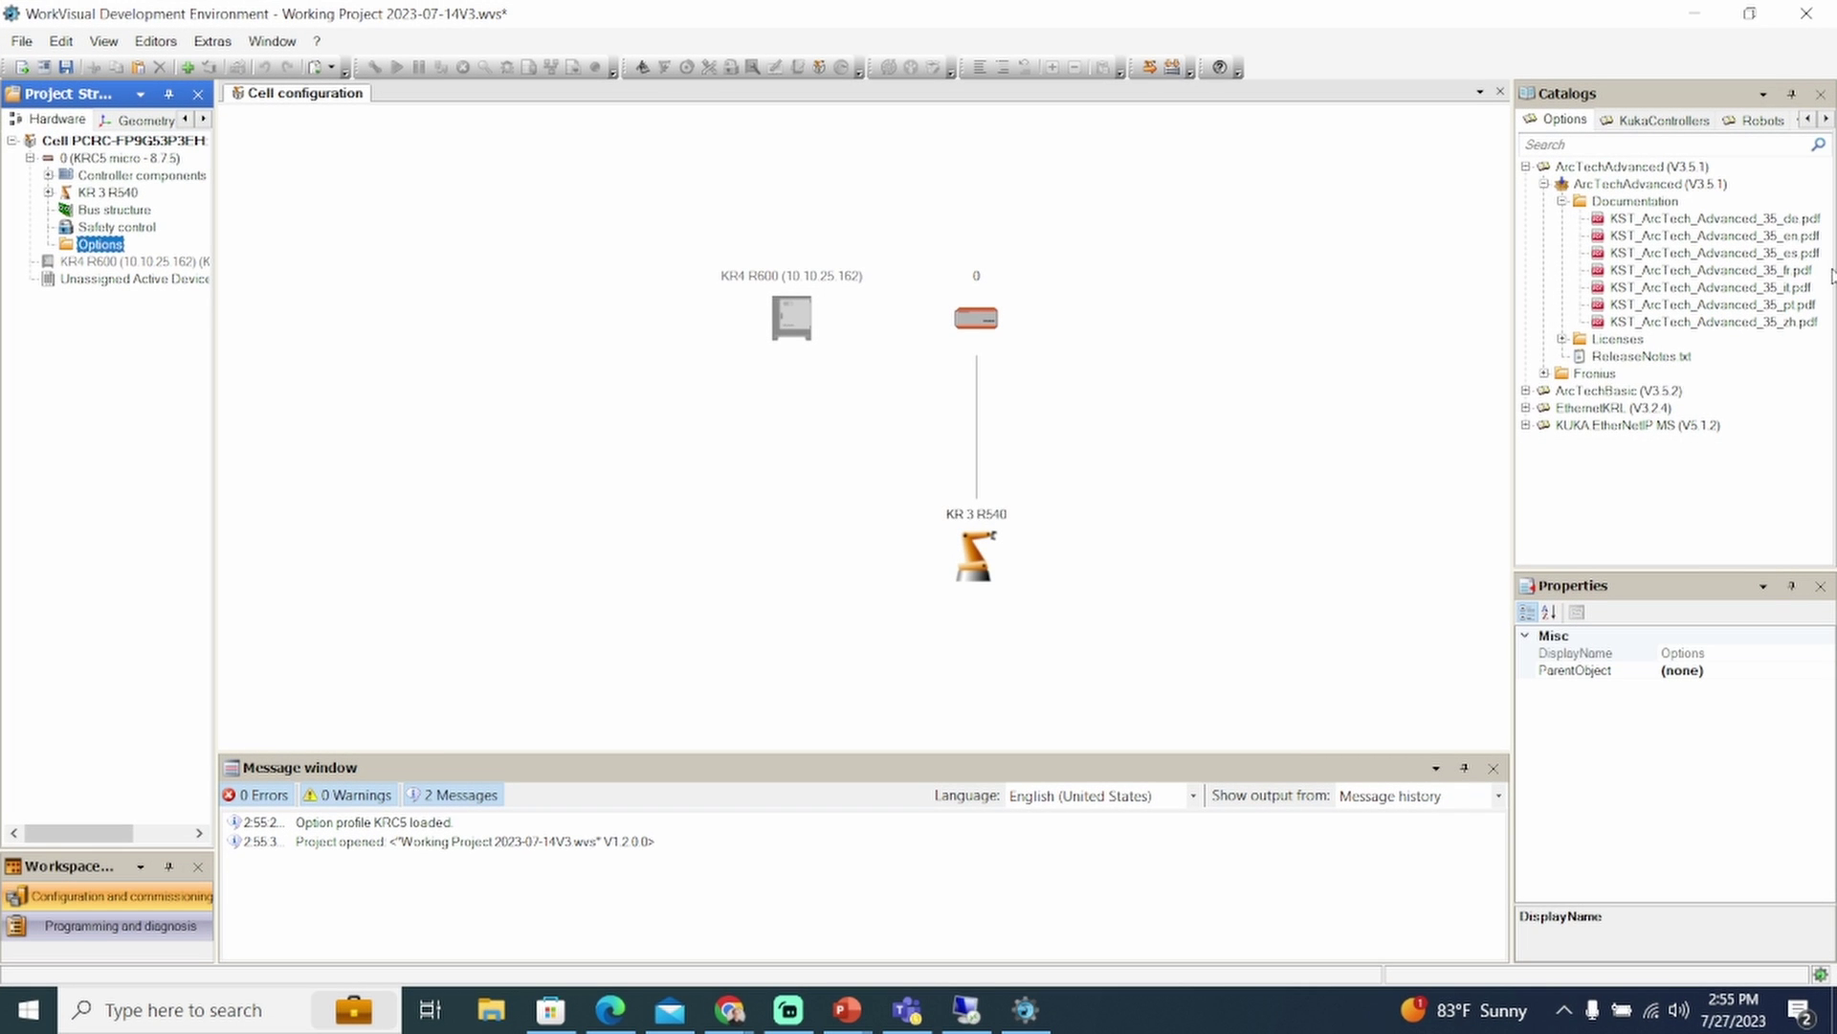
# Add ArcTechAdvanced (V3.5.1) to the controller's Options, confirming ArcTechBasic comes with it
pyautogui.click(1528, 168)
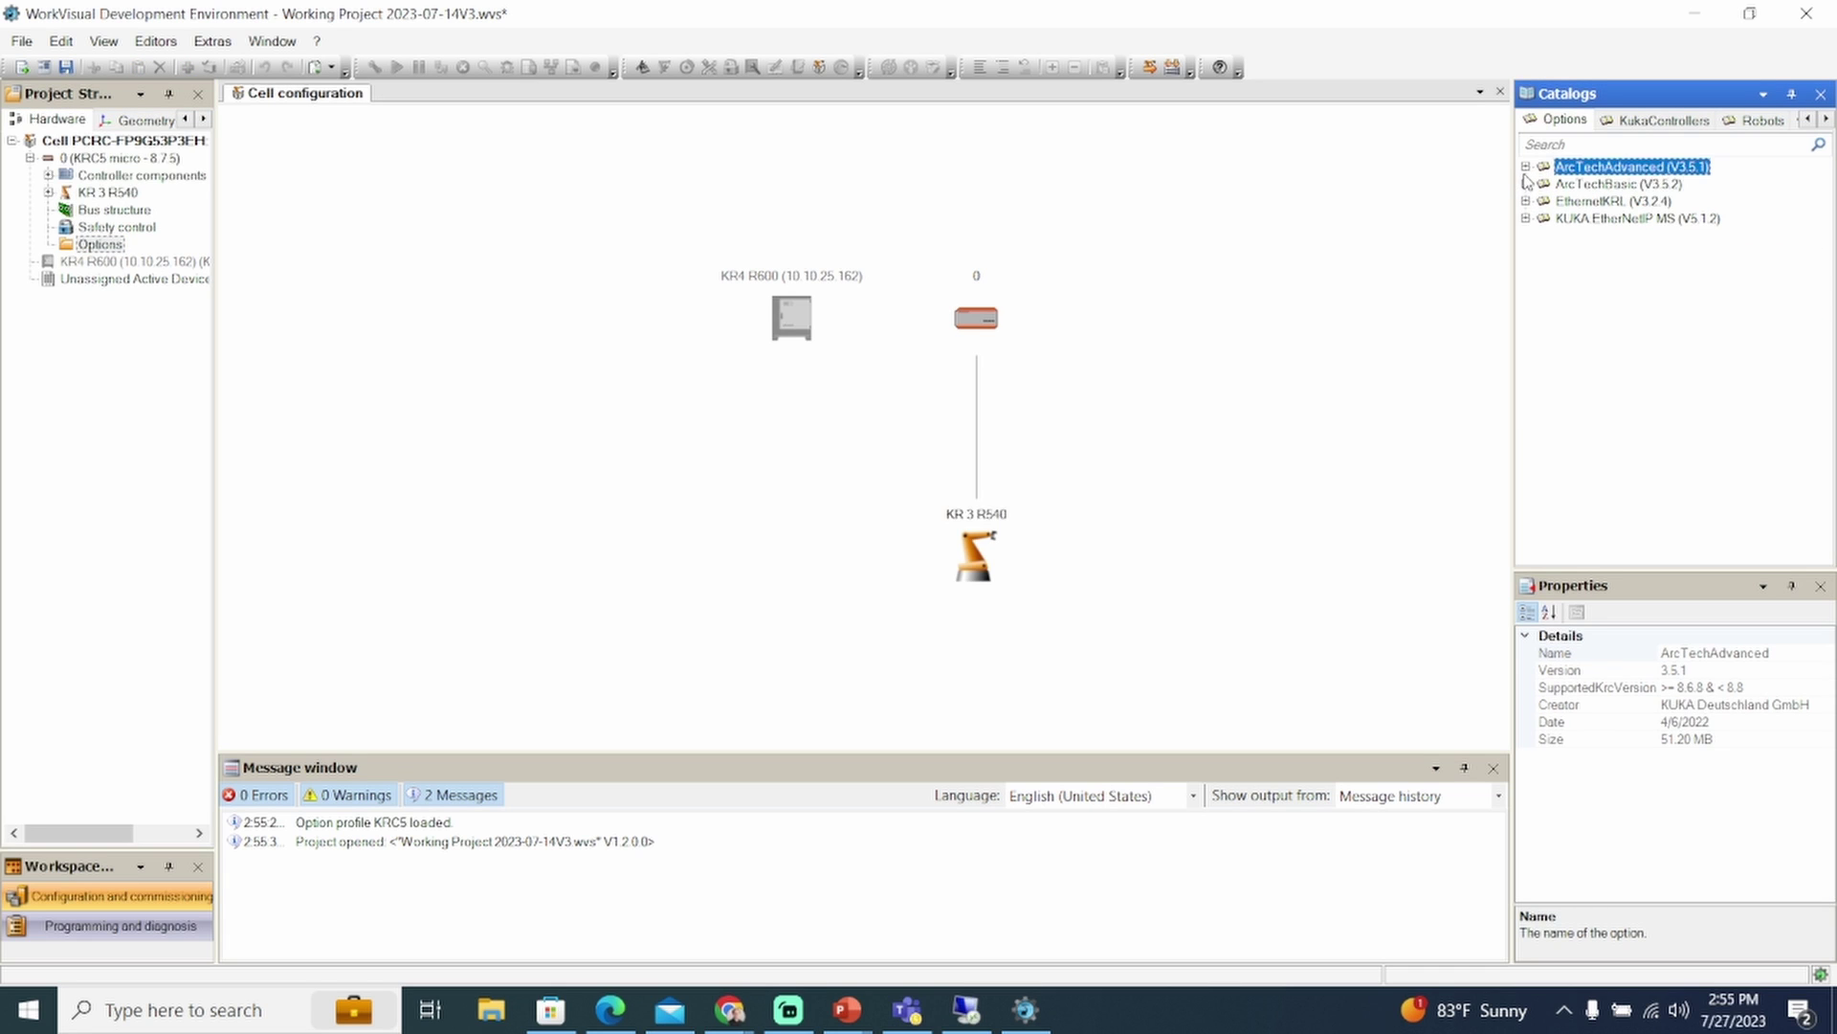
pyautogui.click(1526, 168)
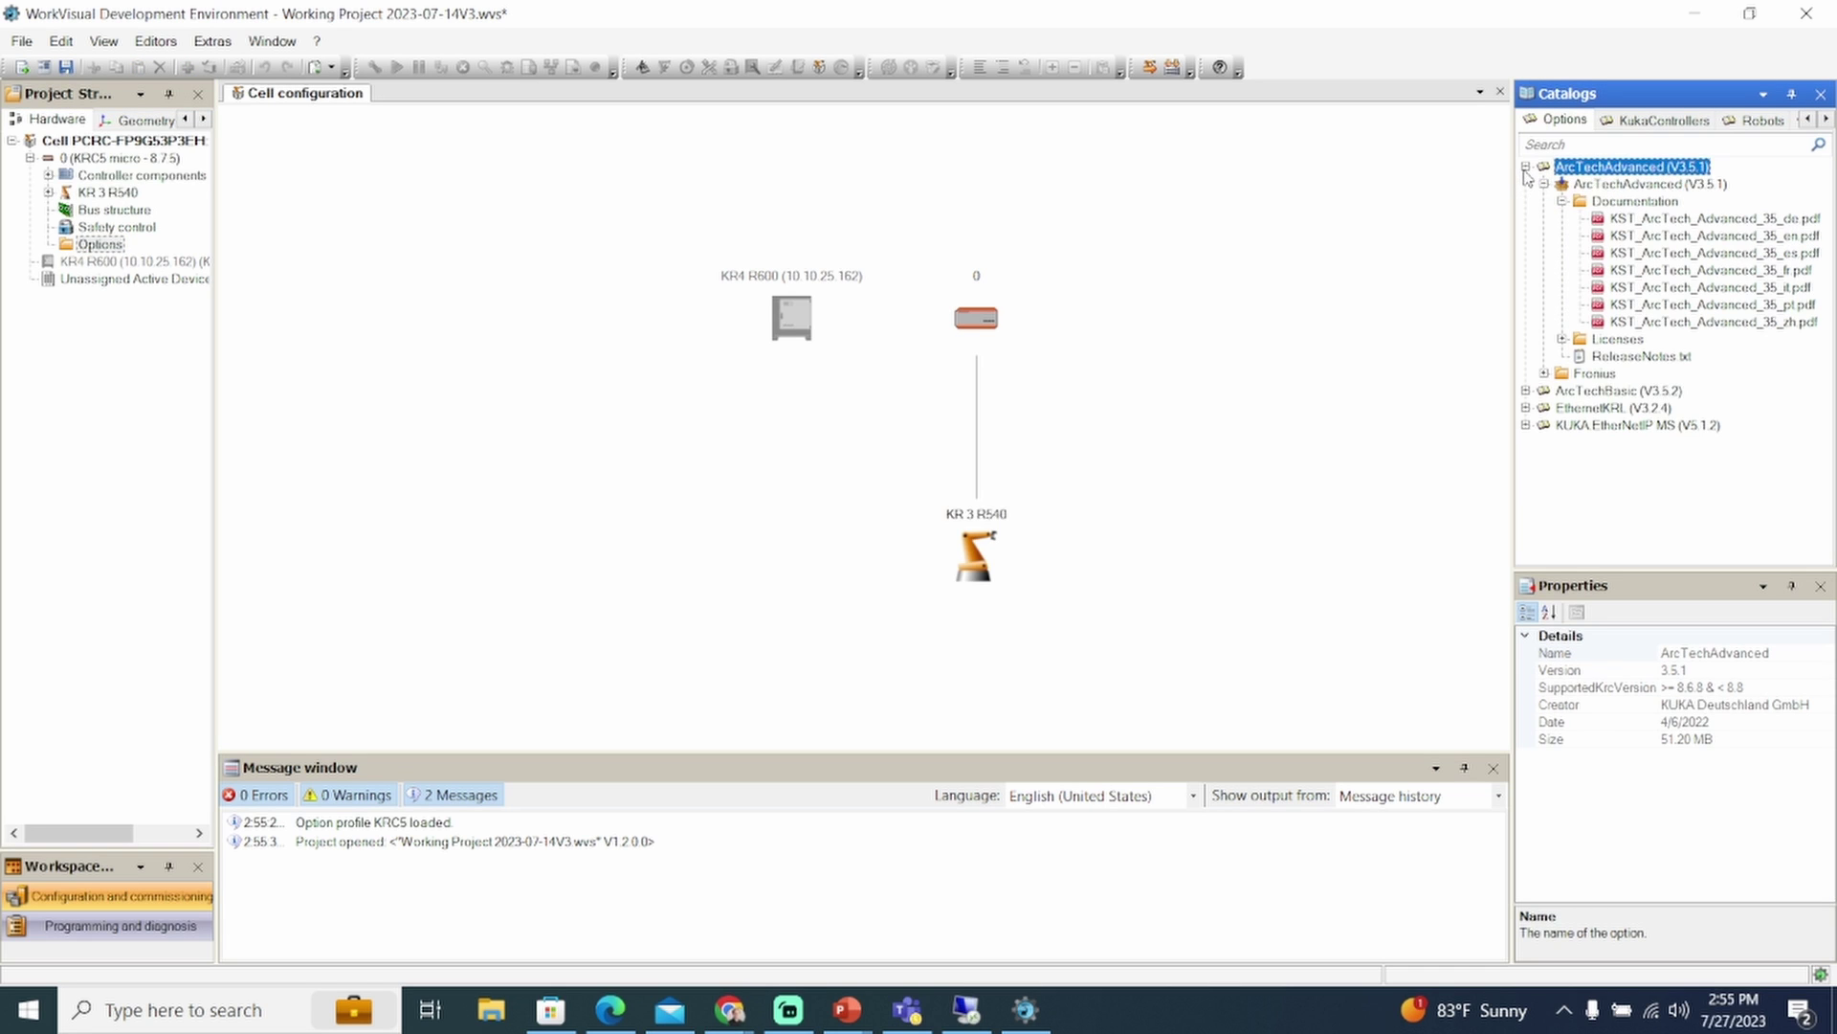
pyautogui.click(1605, 185)
pyautogui.moveTo(1605, 184); pyautogui.dragTo(119, 247)
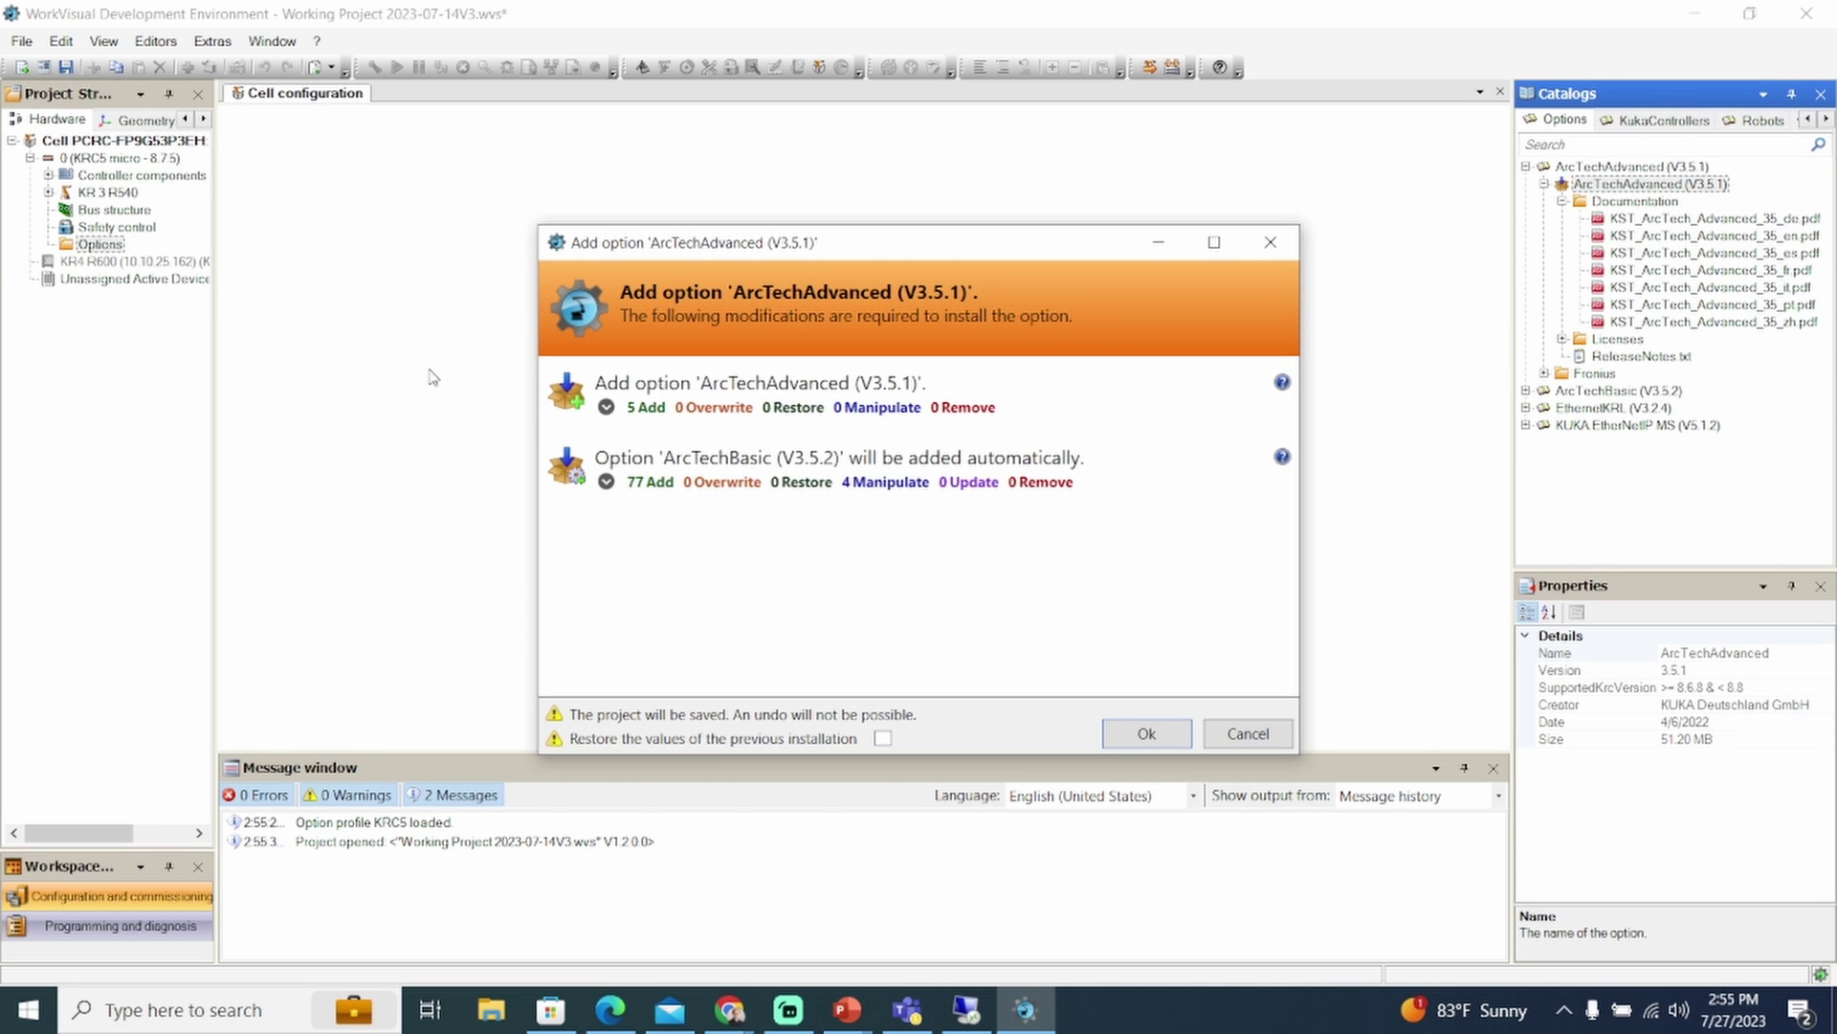
pyautogui.click(1124, 735)
# Reinstall EthernetKRL (V3.2.4) into the controller's Options
pyautogui.click(1526, 167)
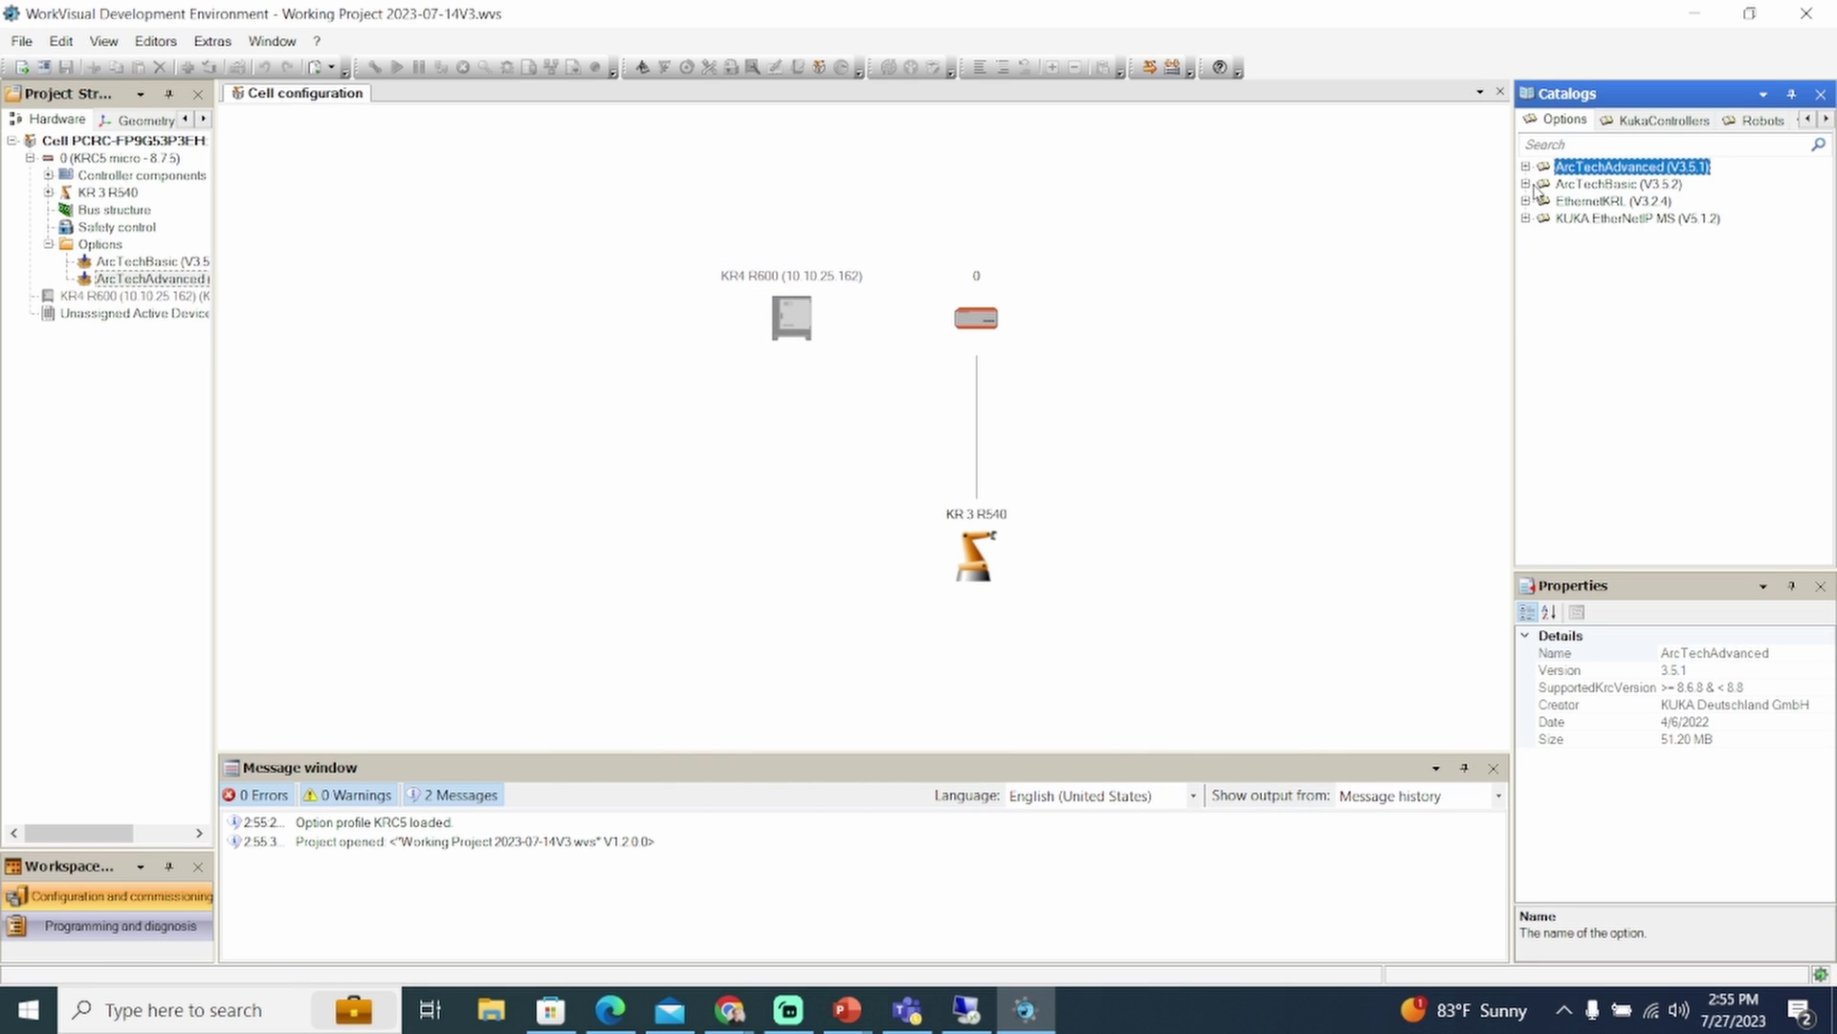
pyautogui.click(1526, 201)
pyautogui.moveTo(1626, 218); pyautogui.dragTo(144, 287)
pyautogui.click(1147, 733)
# Add KUKA EtherNetIP MS to the controller's Options
pyautogui.click(1527, 235)
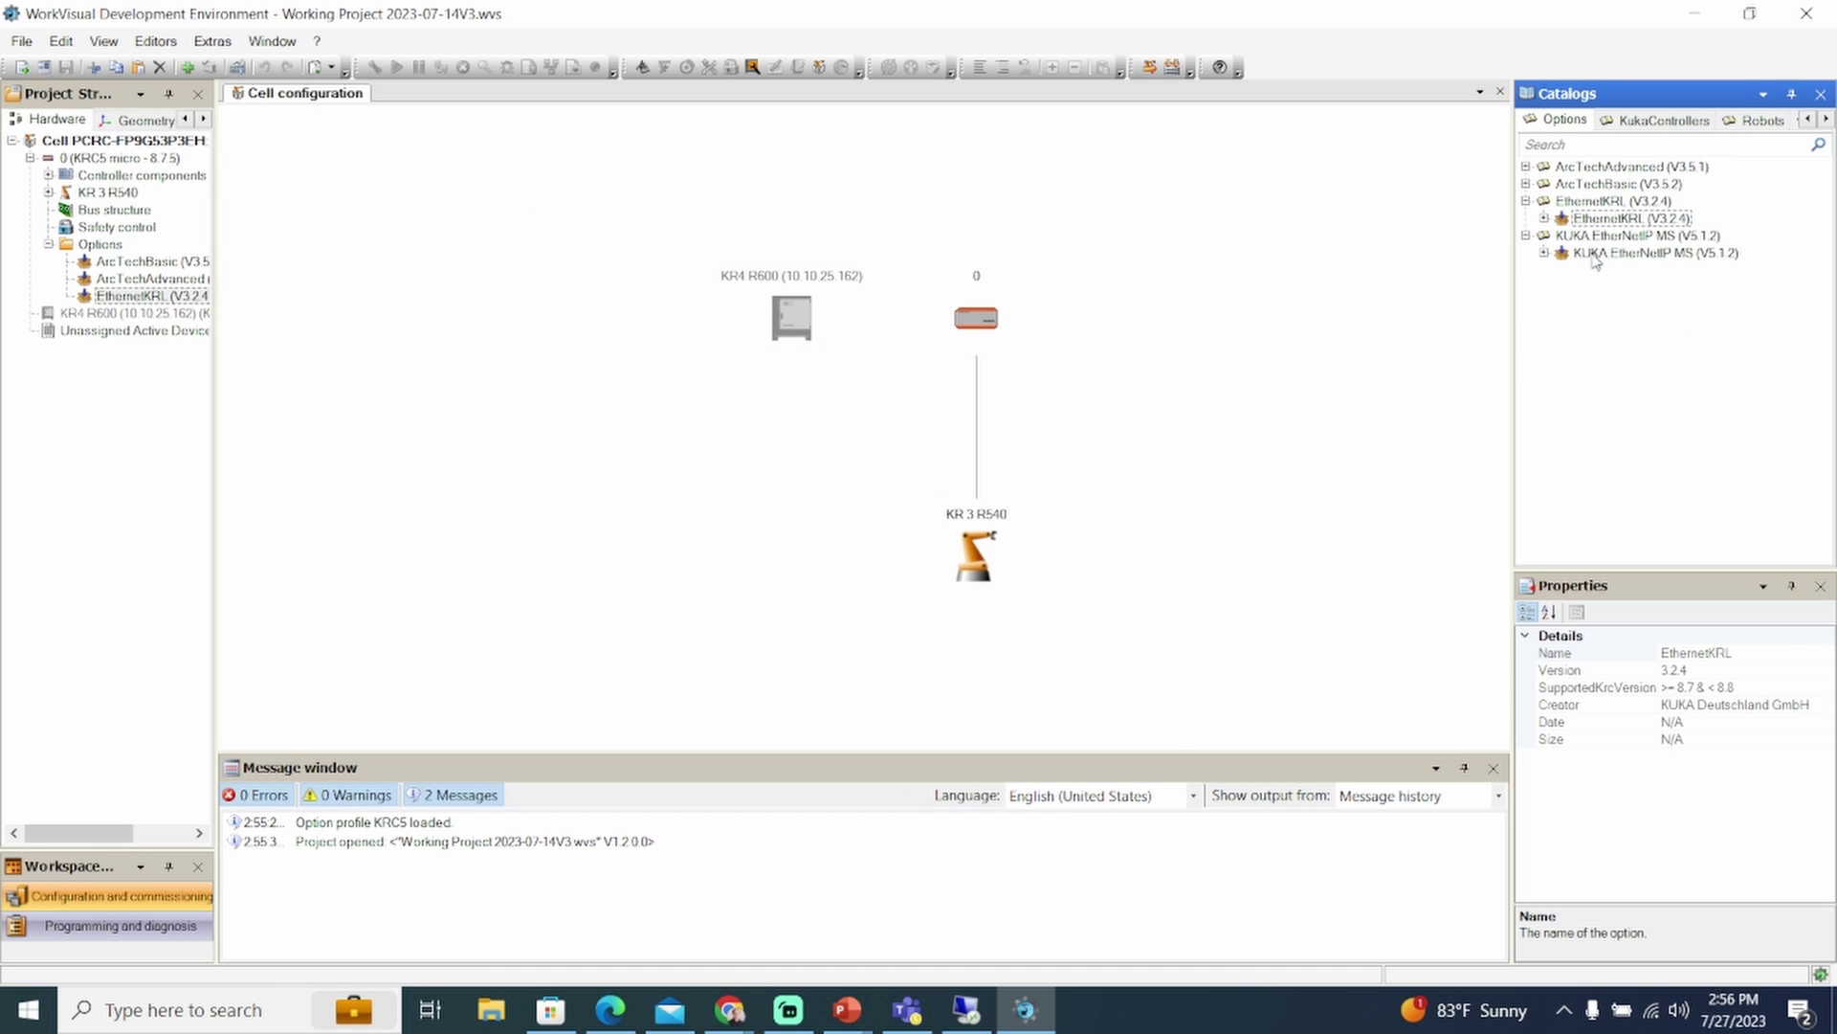
pyautogui.moveTo(1656, 253); pyautogui.dragTo(210, 316)
pyautogui.click(1170, 729)
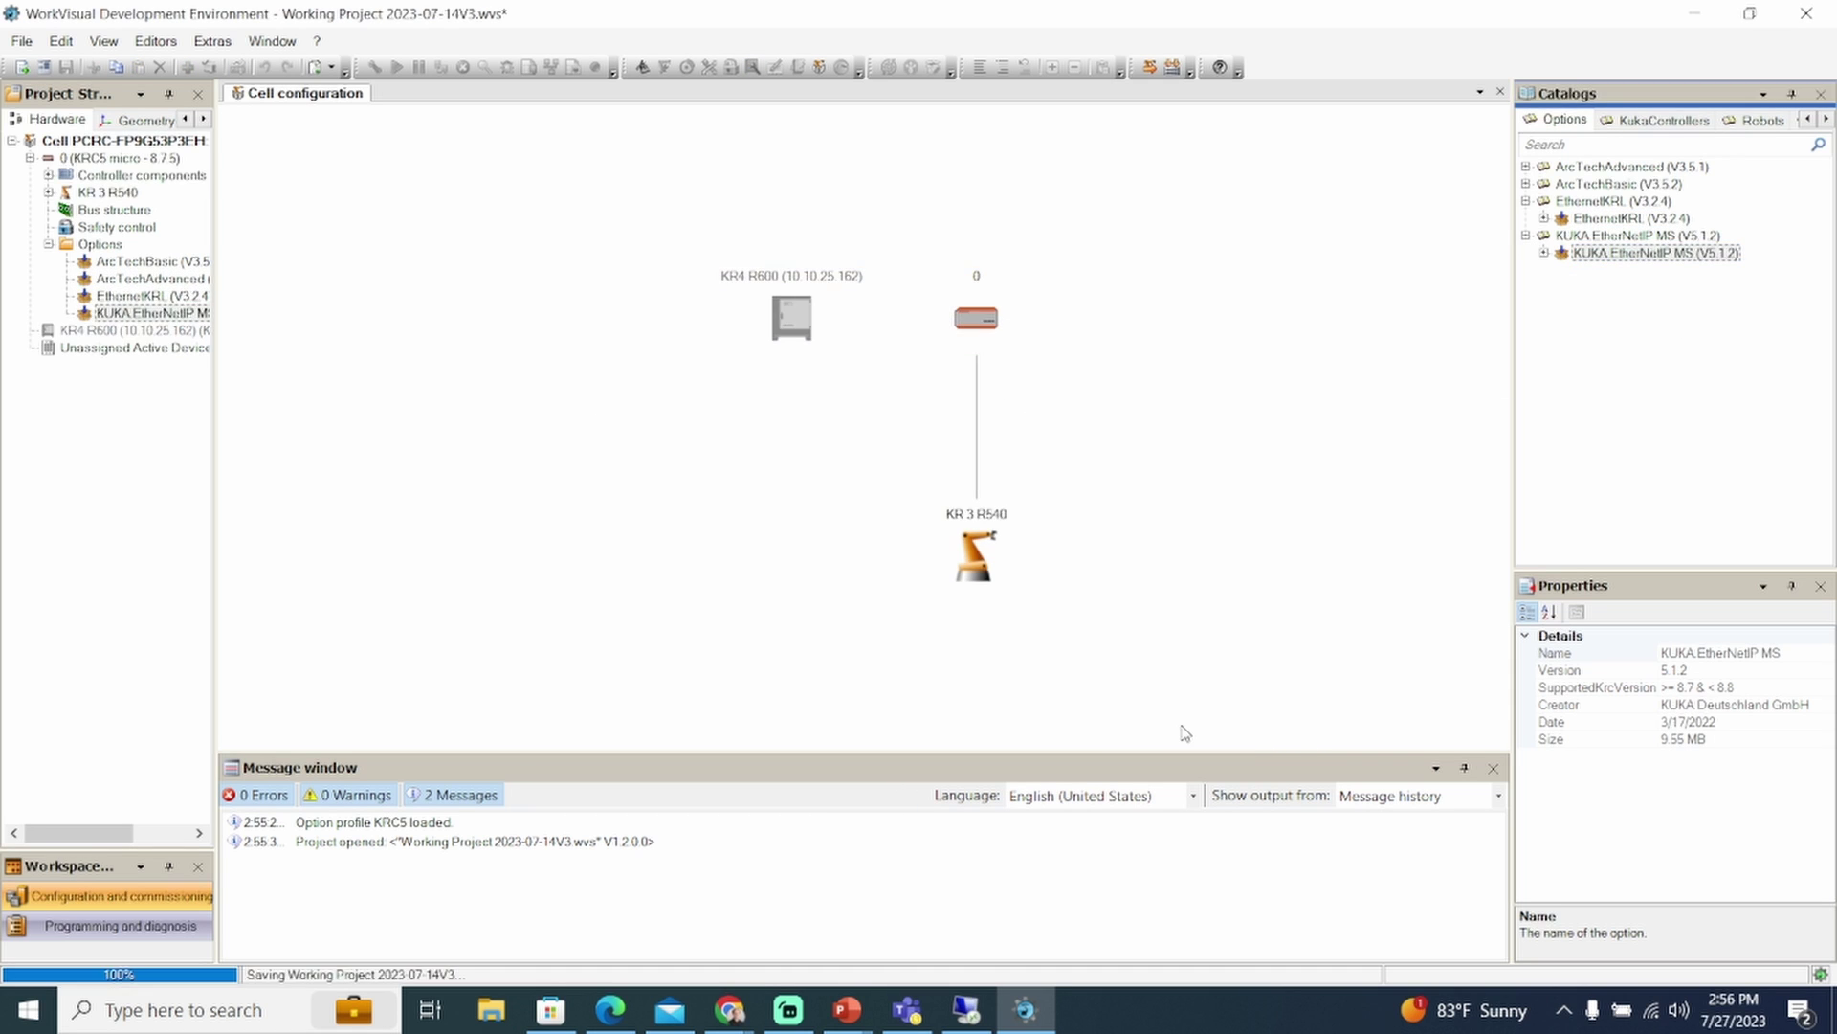